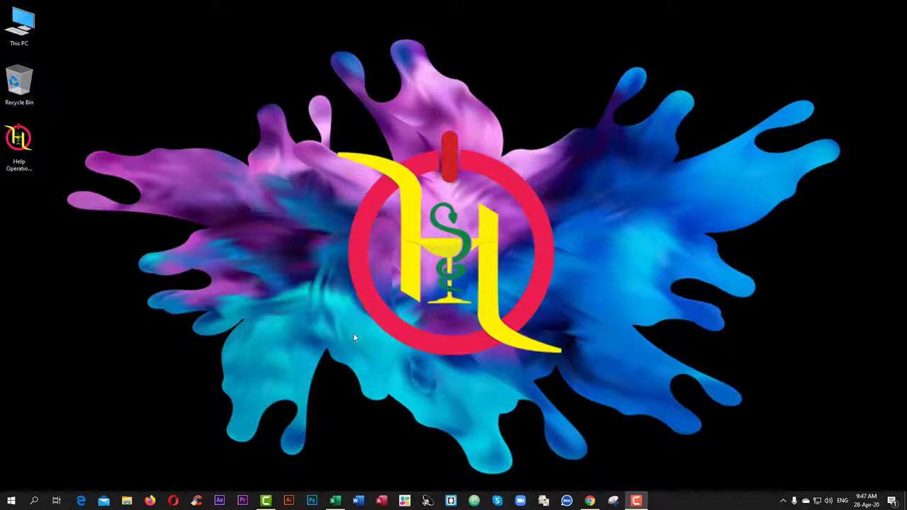
Step: Switch to the open 'Ms Excel Class start 5' workbook from the taskbar
left_click(334, 500)
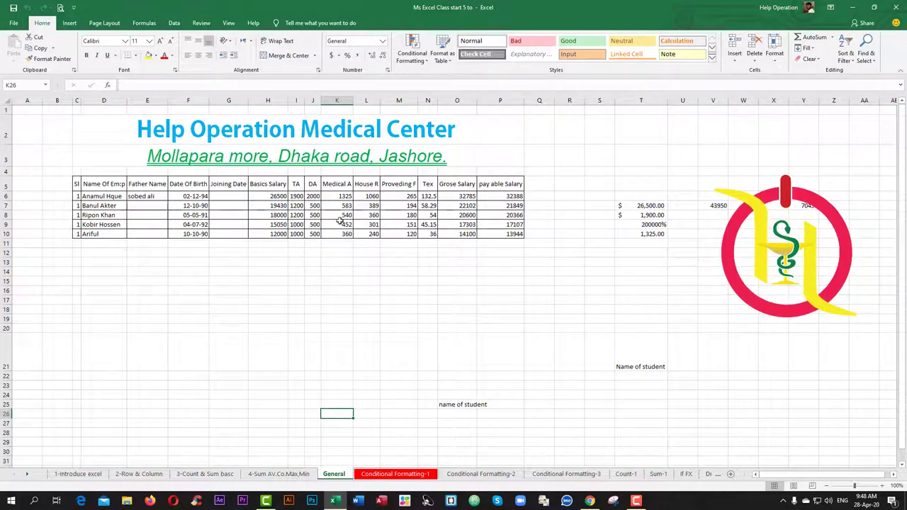
left_click(60, 7)
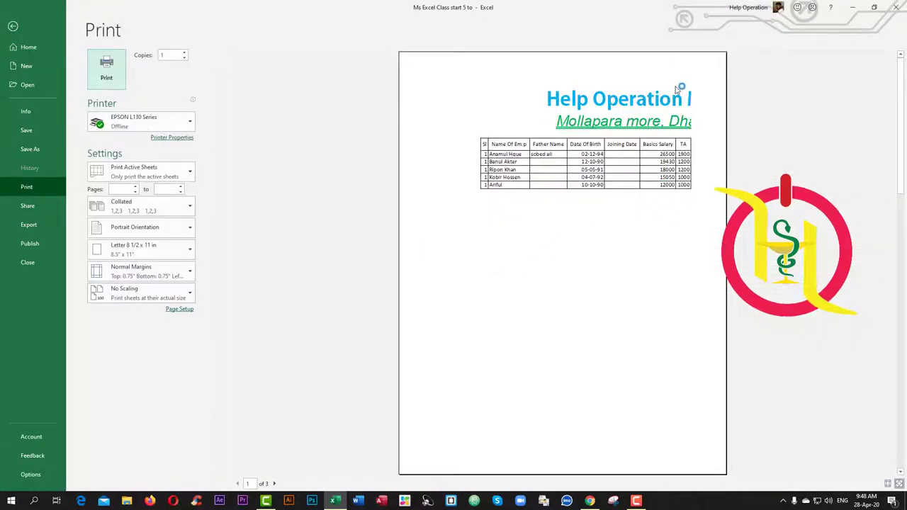
left_click(12, 27)
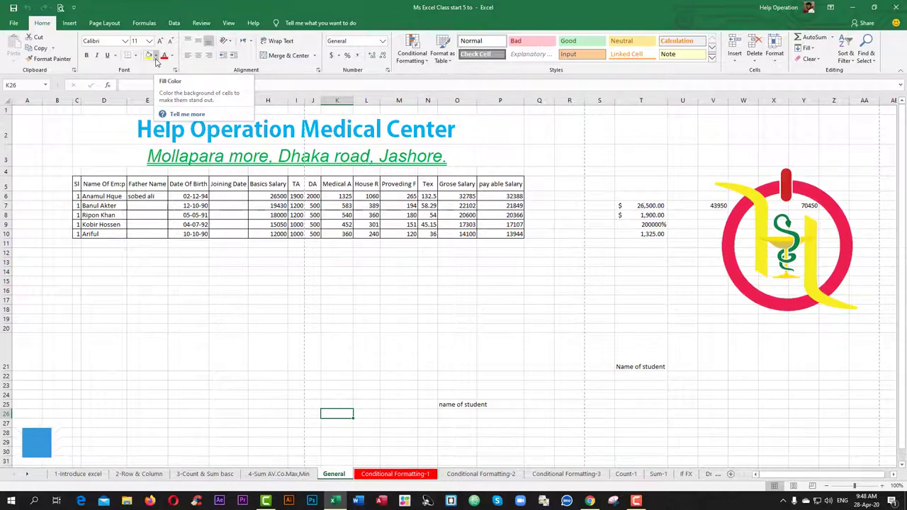
Step: Fill the header row C5:P5 with light blue (Blue, Accent 1, Lighter 40%)
left_click(228, 280)
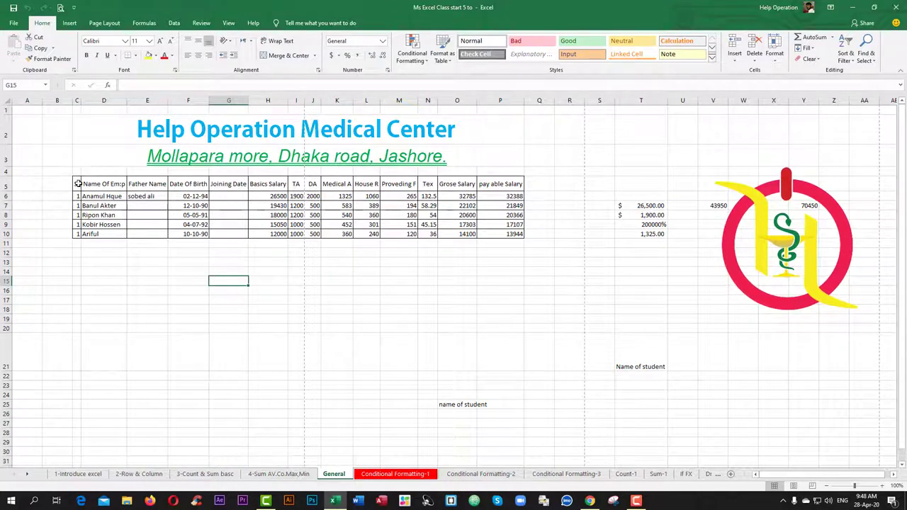
left_click_drag(77, 183, 502, 186)
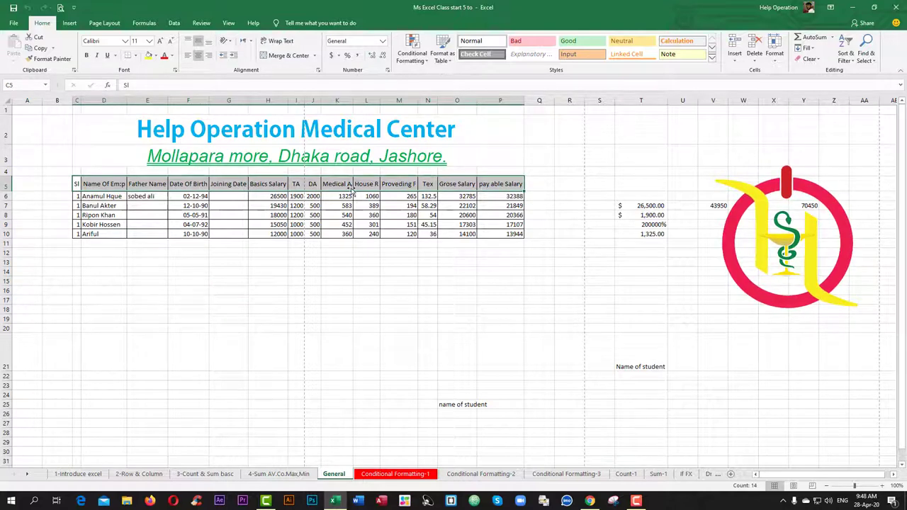
left_click(155, 57)
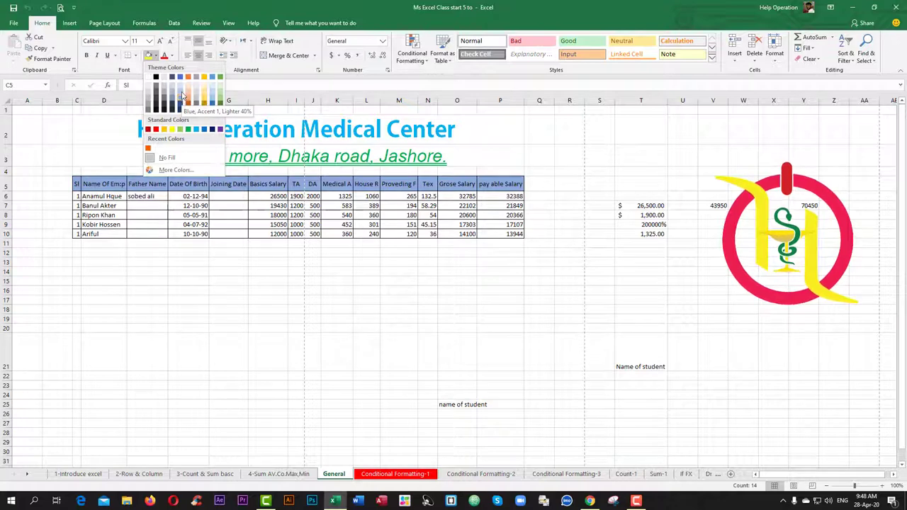
left_click(182, 95)
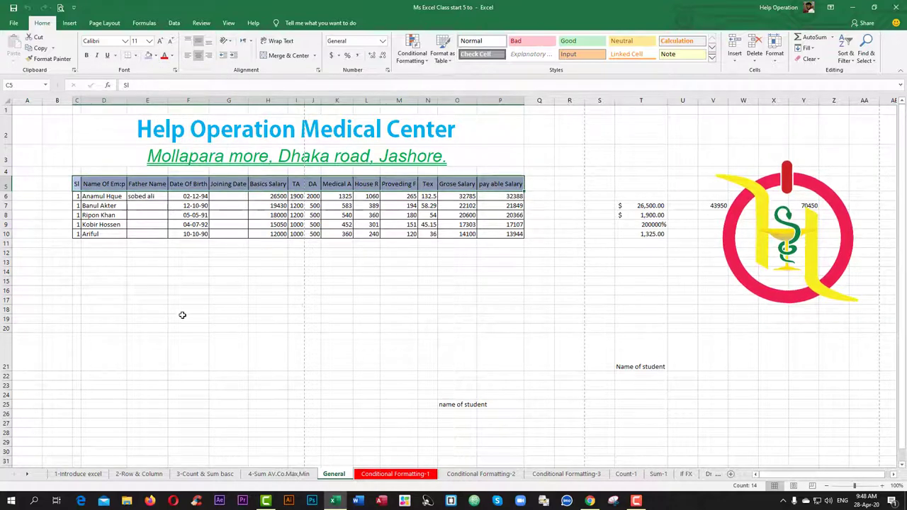
Step: Select the empty block F13:H15 and check fill colours, leaving it unfilled
left_click_drag(182, 314, 307, 302)
left_click_drag(188, 263, 269, 281)
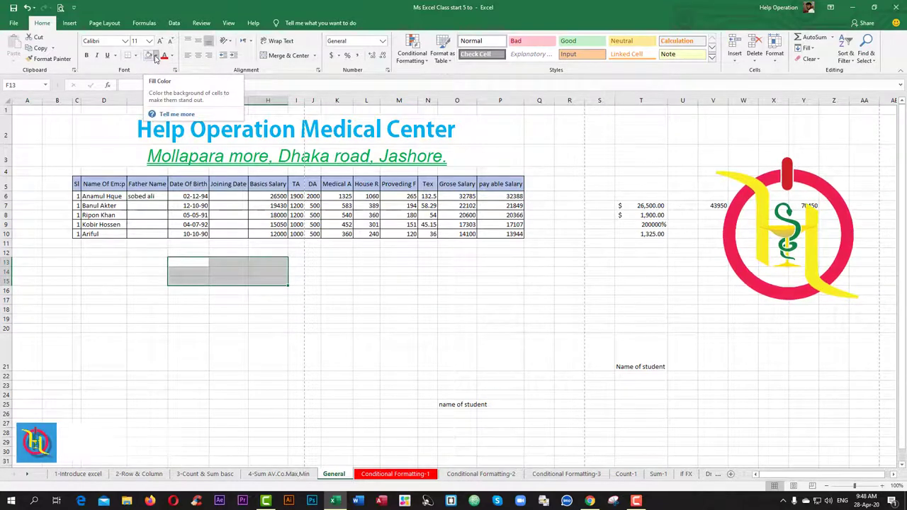
left_click(155, 56)
left_click(118, 269)
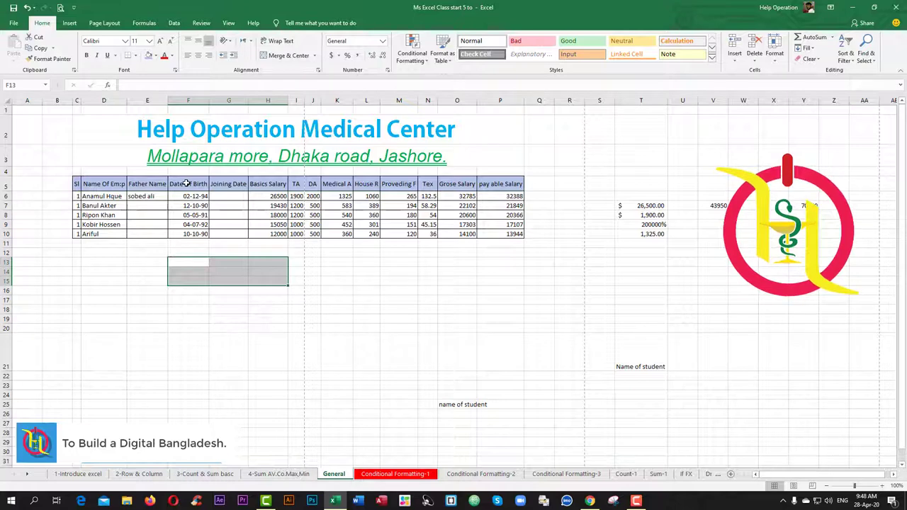
left_click(428, 272)
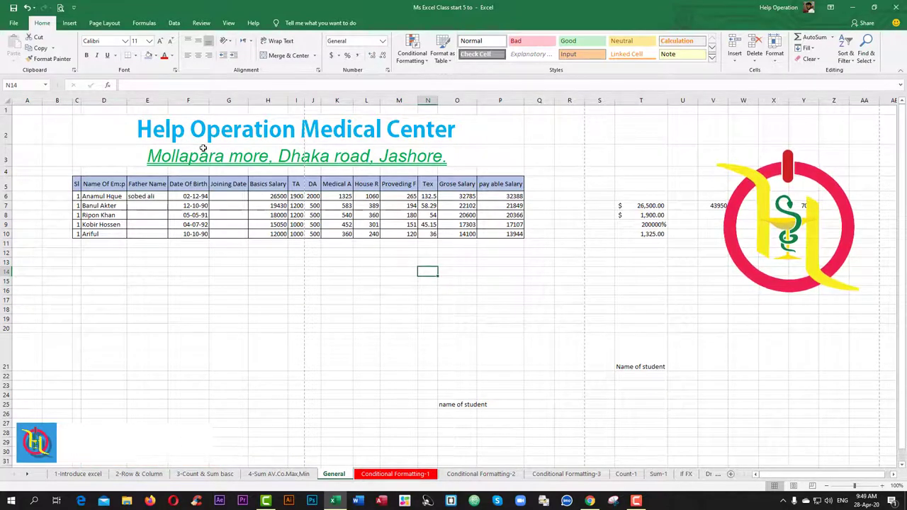
Step: Delete the empty columns A and B so the employee table starts in column A
left_click_drag(56, 100, 25, 101)
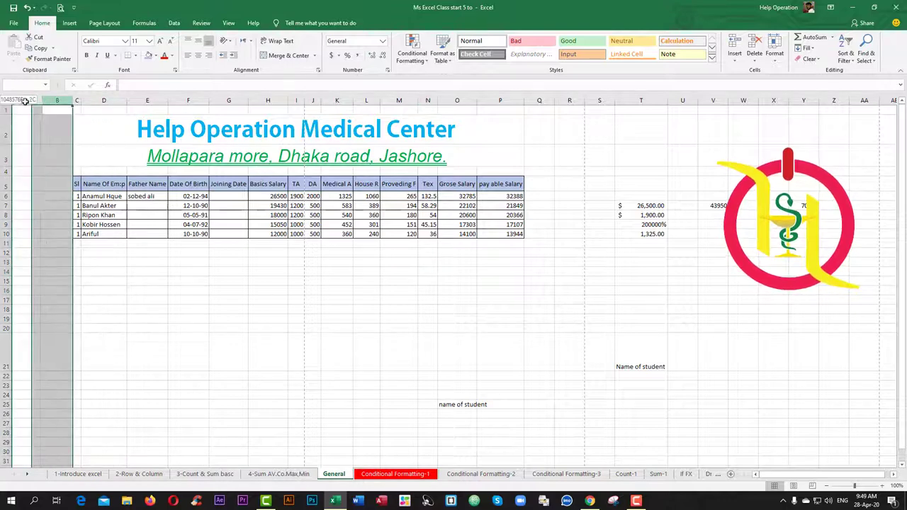
right_click(25, 102)
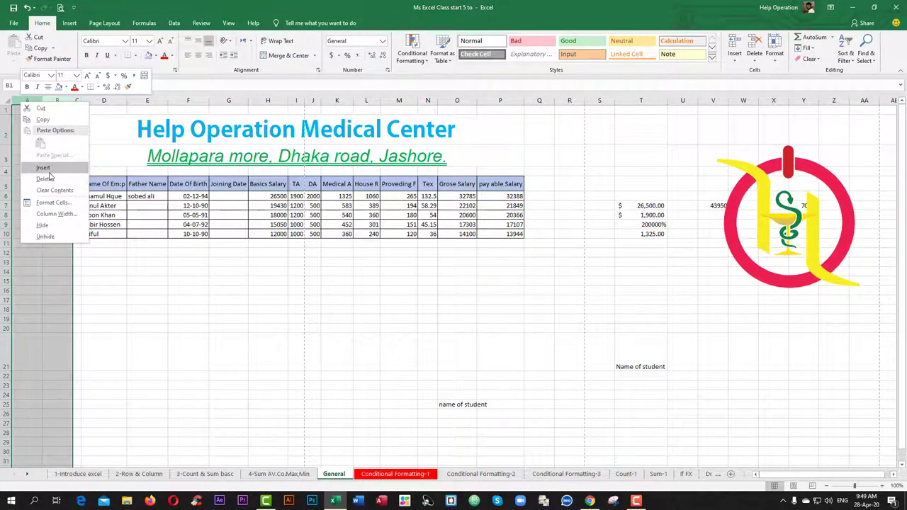
left_click(46, 178)
left_click(280, 327)
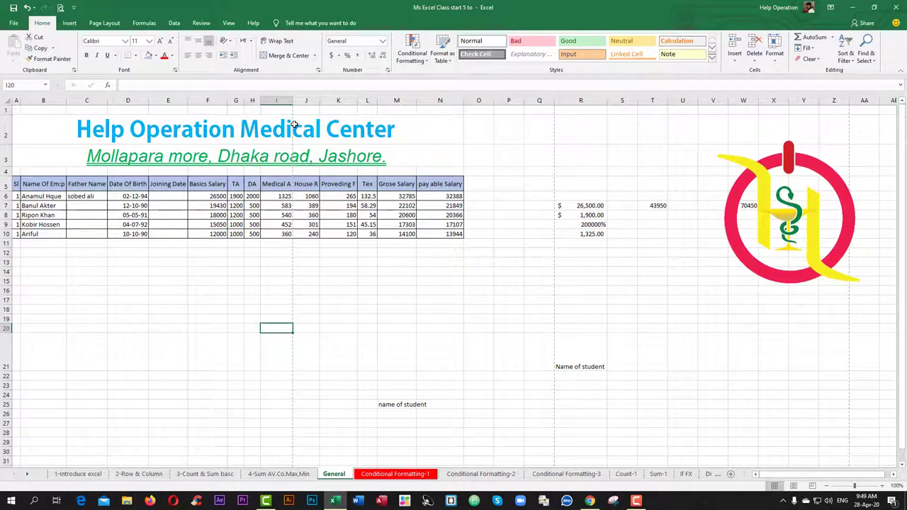
Step: Recheck the print preview, still three pages, and return to the sheet
left_click(60, 7)
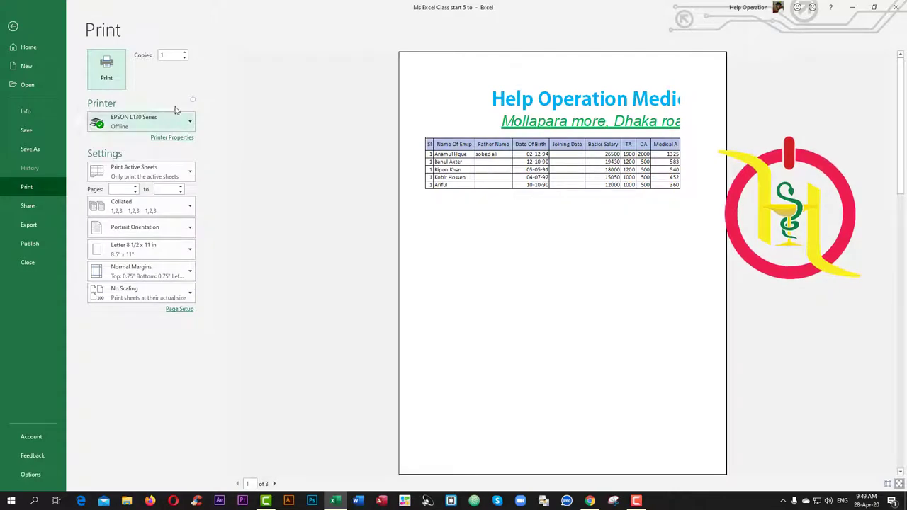
left_click(13, 27)
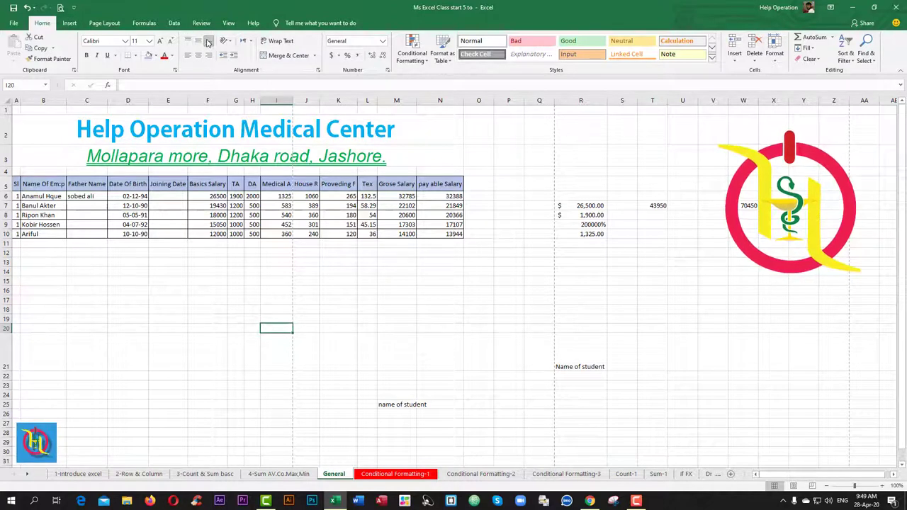
left_click(227, 23)
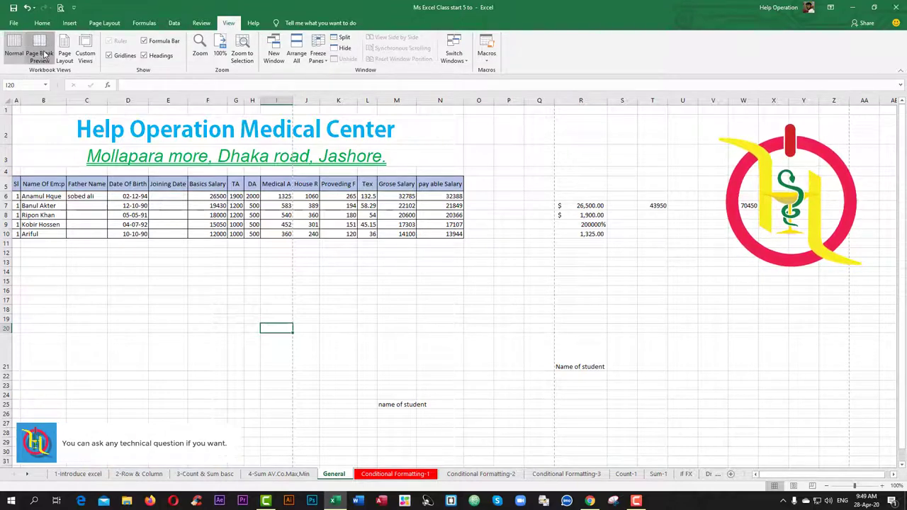
Step: In Page Break Preview, delete the stray figures in Q2:X26 beside the table
left_click(42, 53)
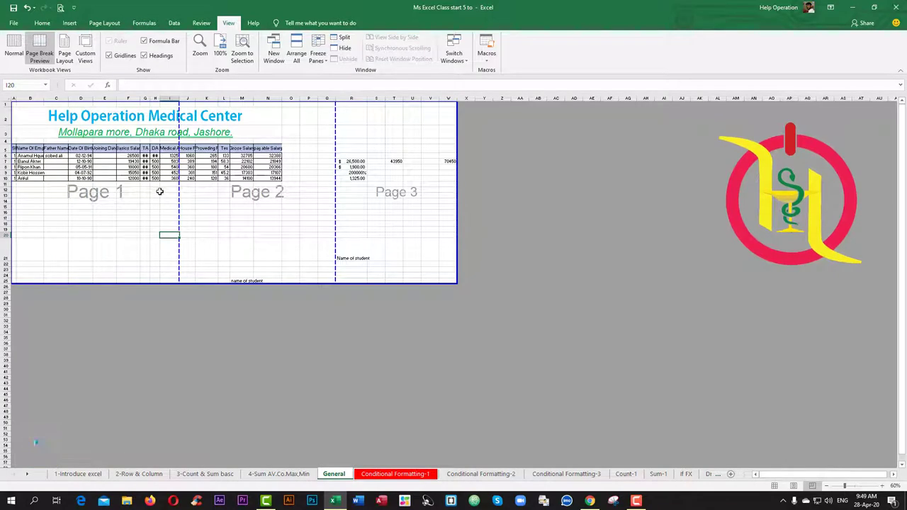
left_click(104, 201)
left_click(257, 201)
left_click(377, 201)
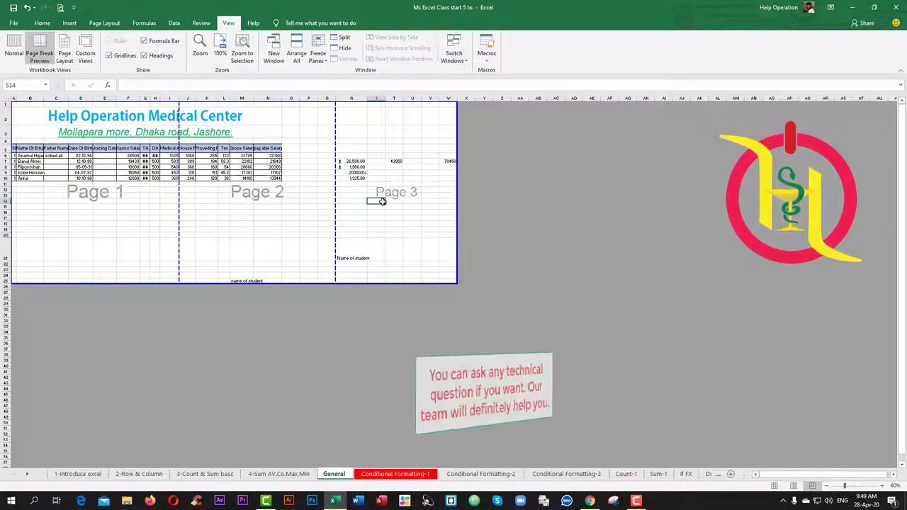
left_click_drag(322, 114, 470, 295)
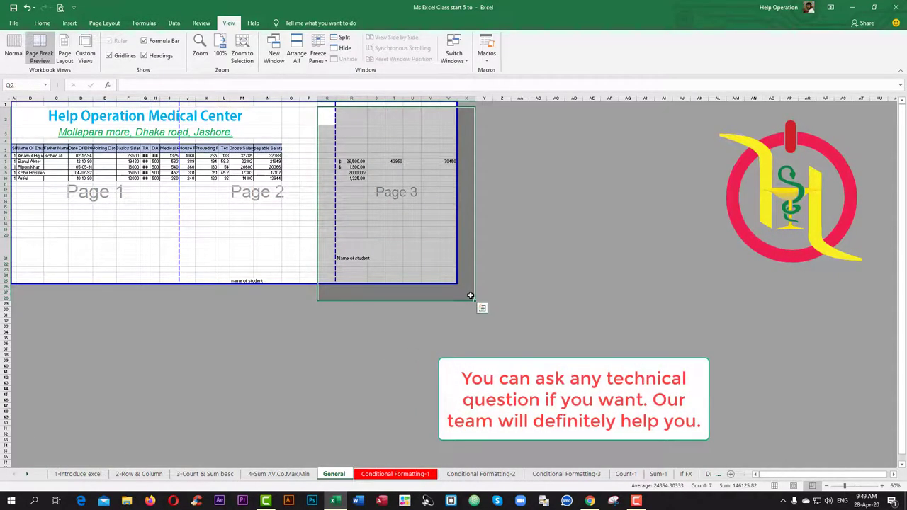
key("Delete")
left_click(735, 218)
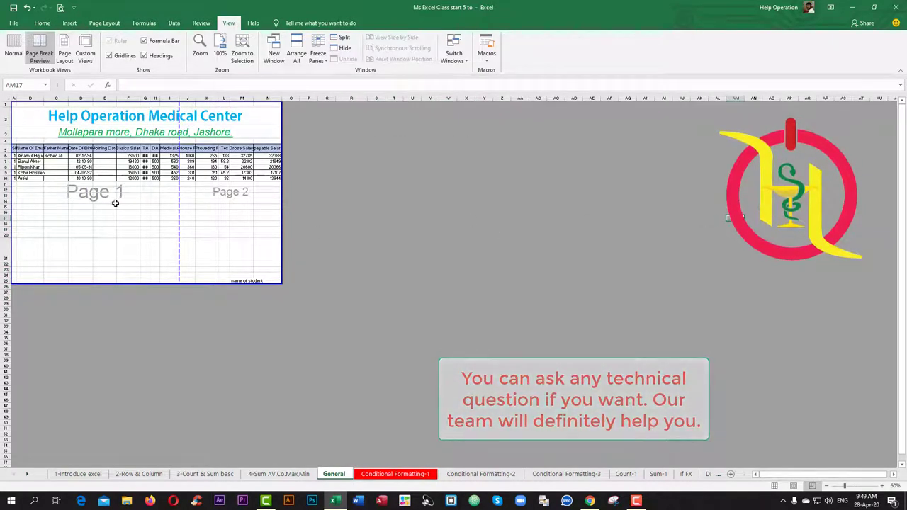
Step: Zoom in on the page layout and preview the printout, now 2 pages
left_click(115, 204)
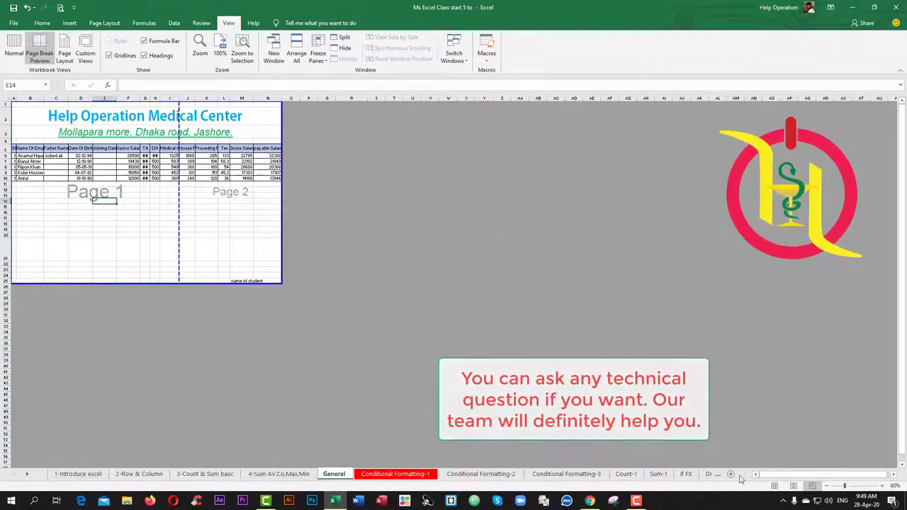
scroll(362, 313, "up", 3, "ctrl")
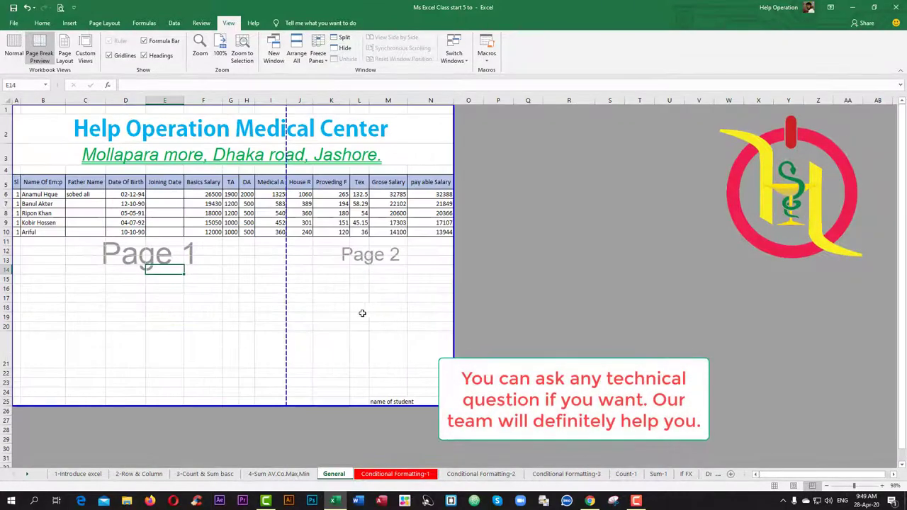
left_click(331, 308)
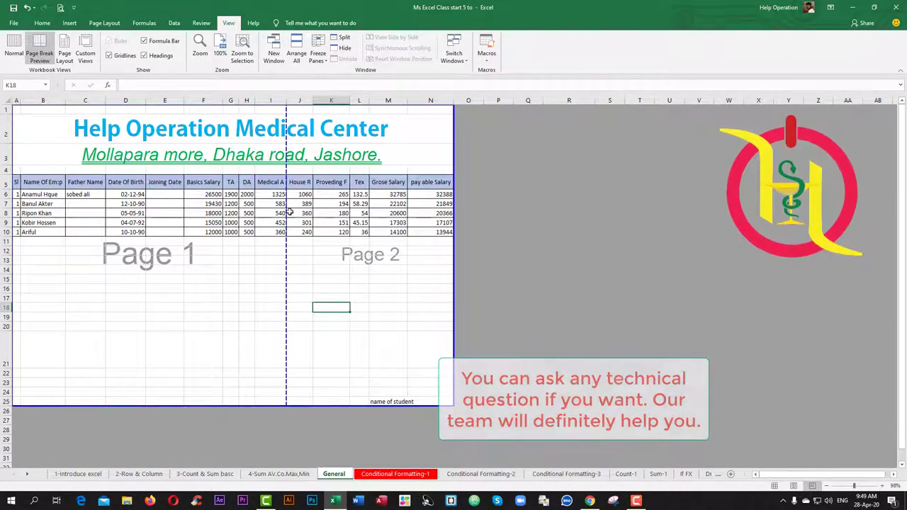
left_click(195, 288)
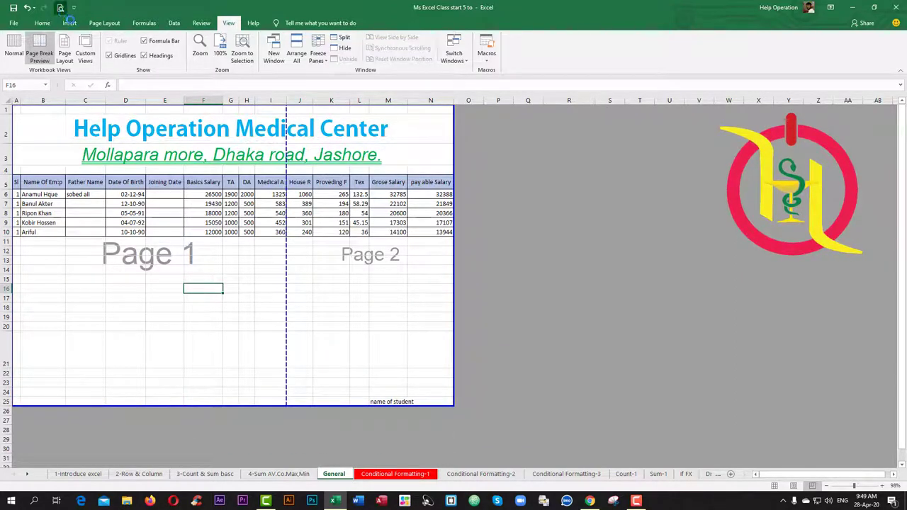
left_click(60, 8)
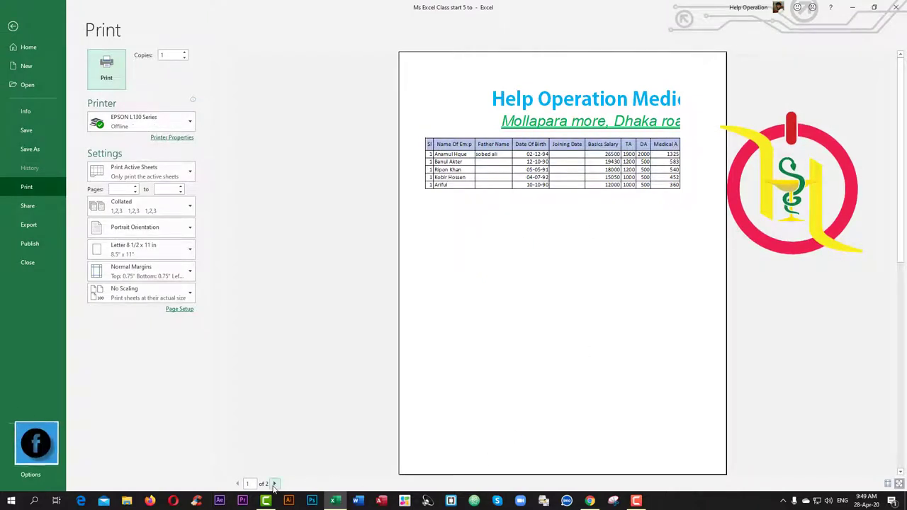
Step: Move the page break to the table's right edge so the printout fits one page
left_click(274, 483)
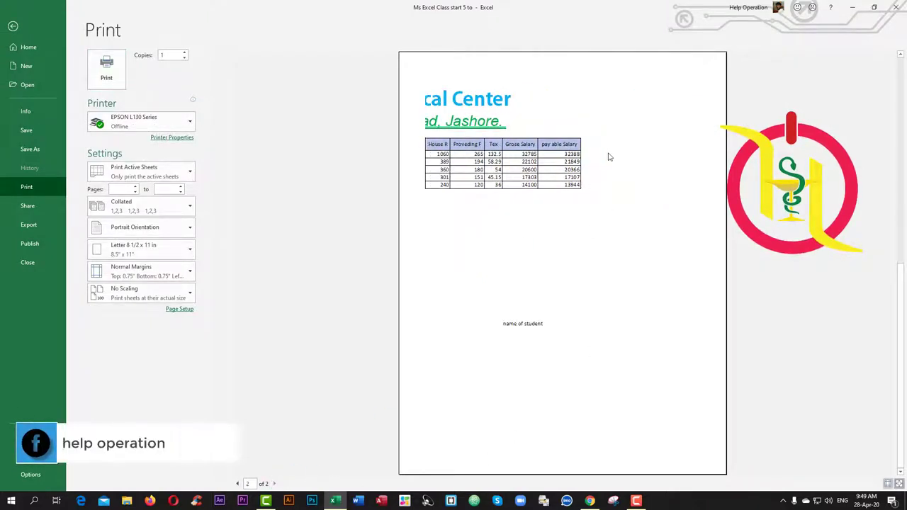
left_click(13, 26)
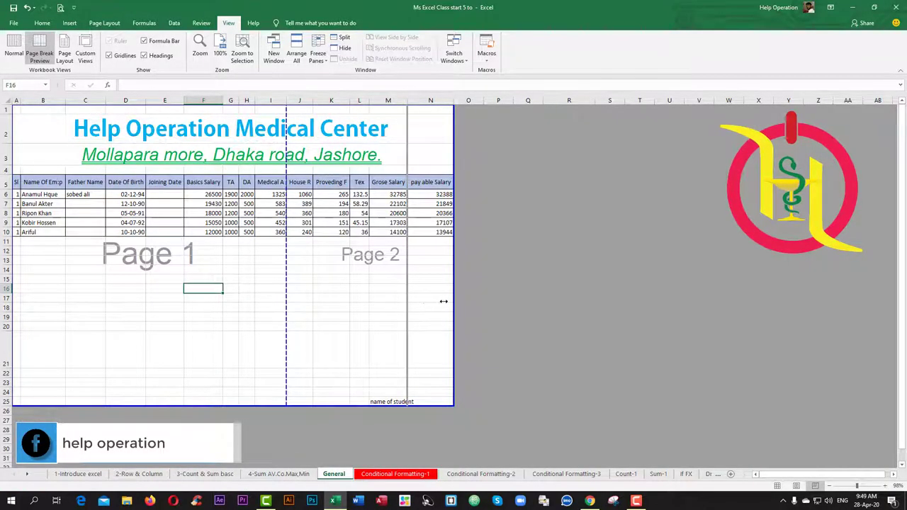
left_click_drag(284, 304, 451, 303)
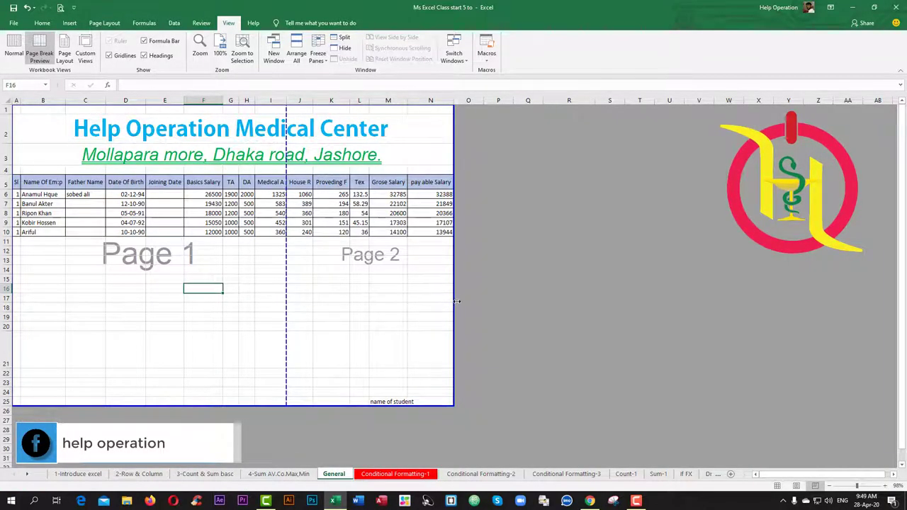
left_click(60, 7)
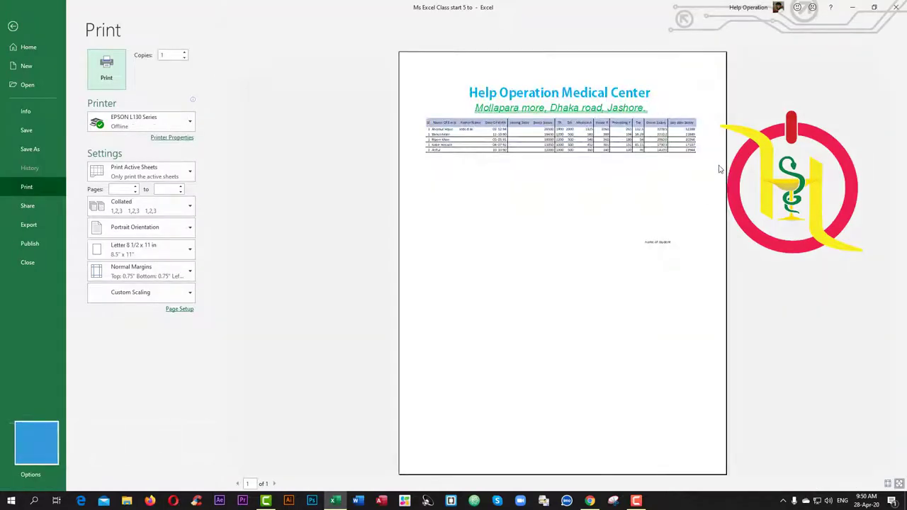
left_click(11, 24)
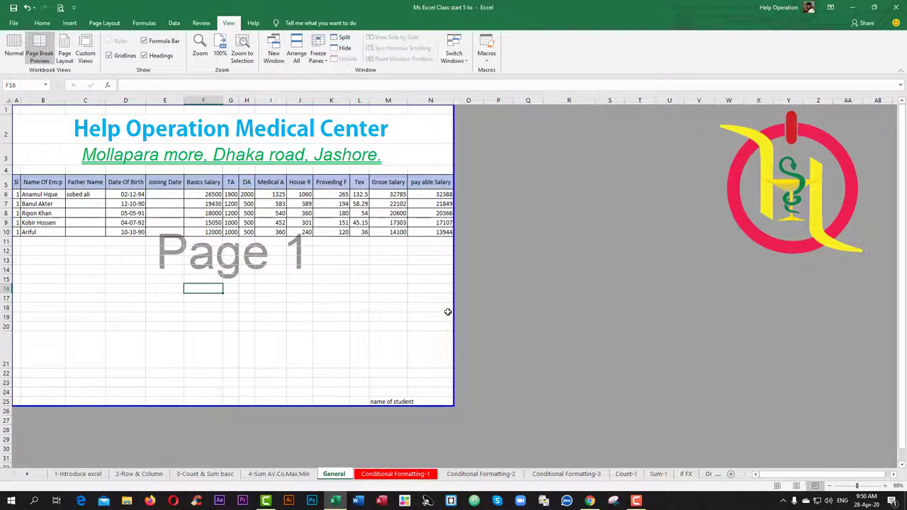
Step: Delete the 'name of student' note in cell M25
left_click(378, 401)
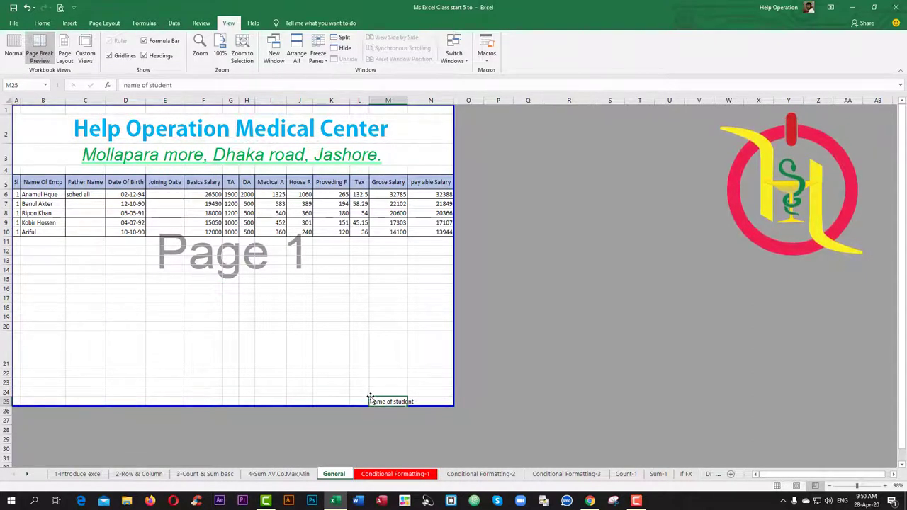
key("Delete")
left_click(299, 344)
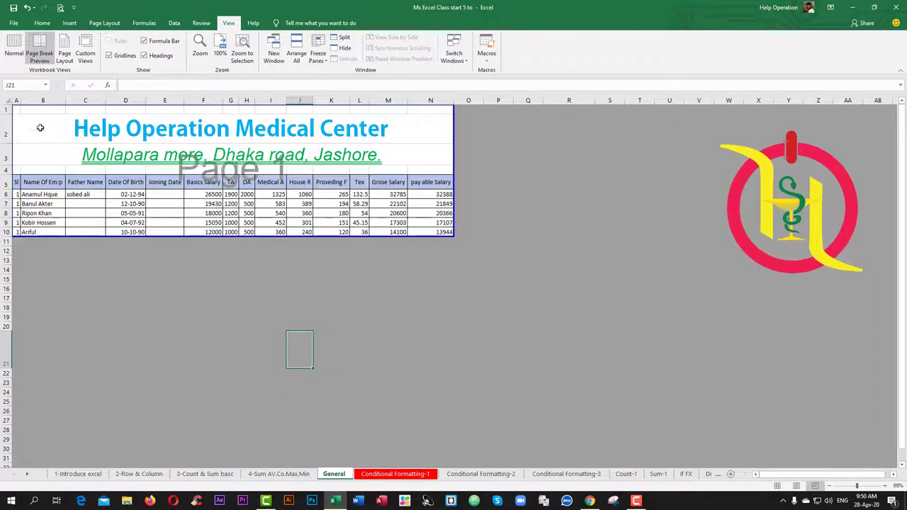
left_click(14, 24)
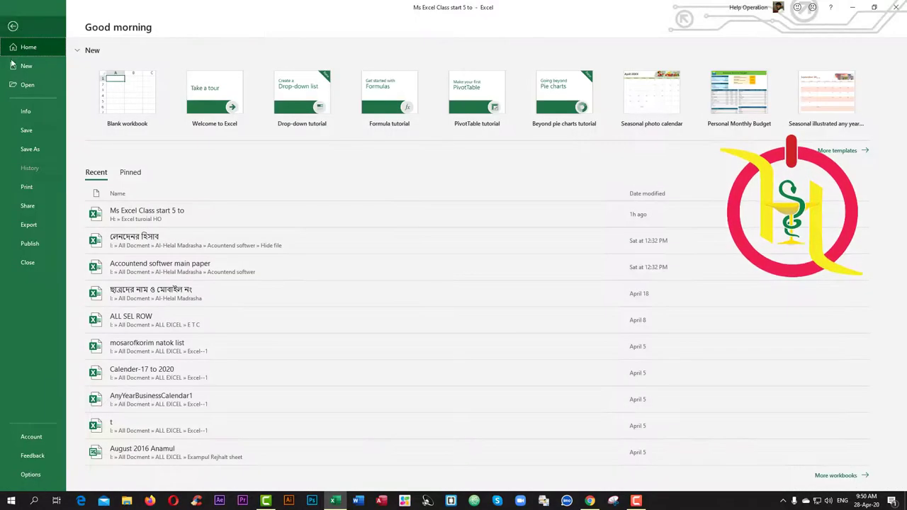
left_click(29, 150)
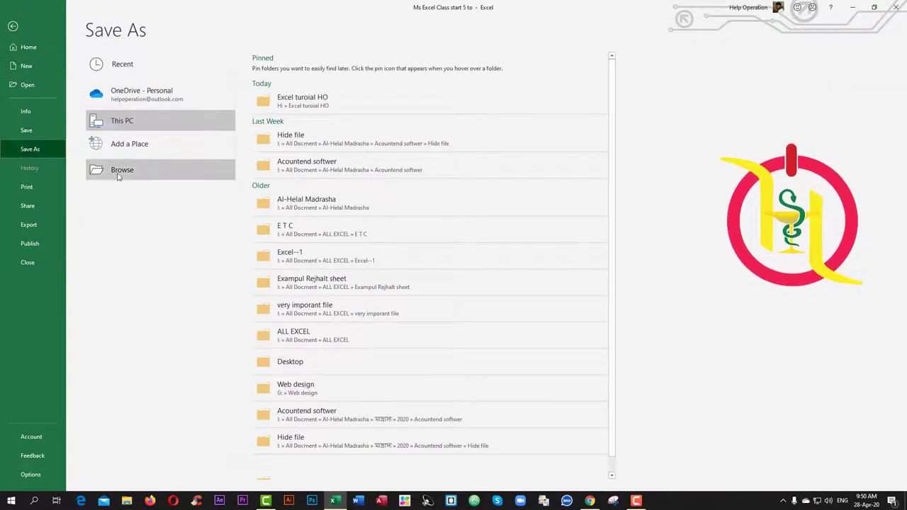
double_click(124, 124)
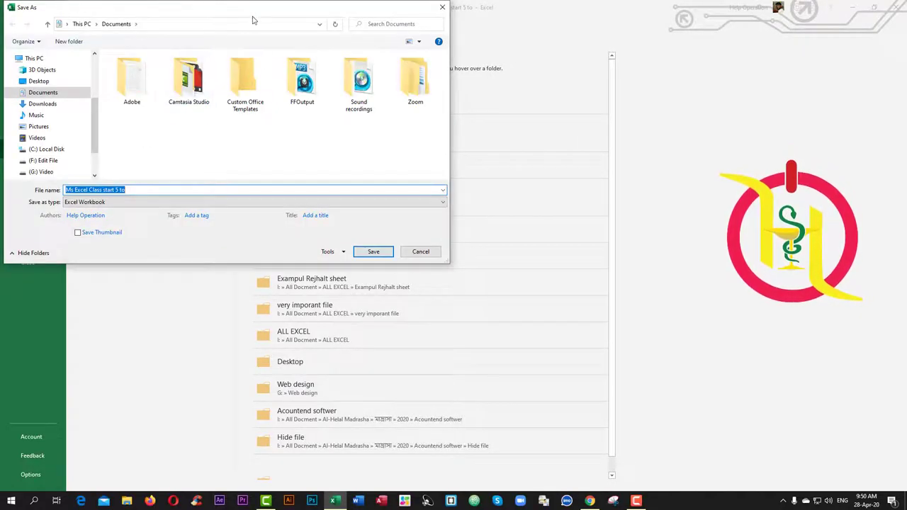
double_click(263, 10)
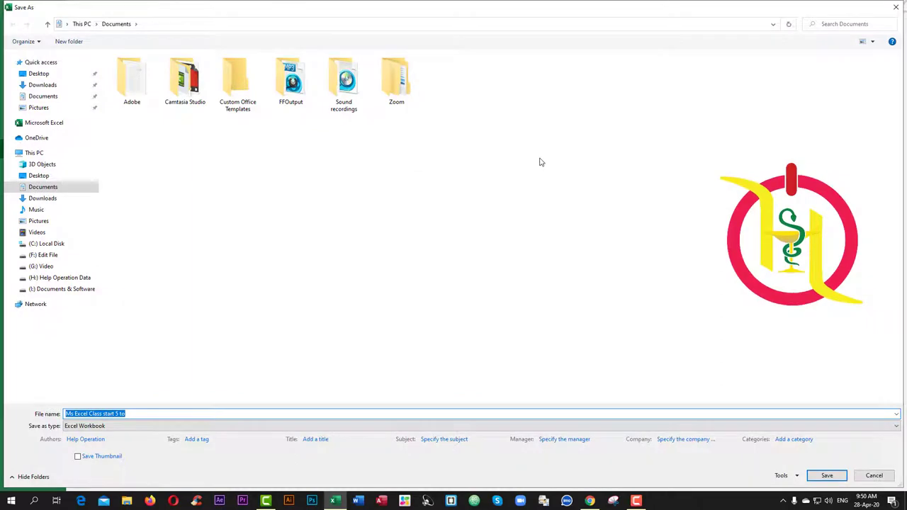
double_click(747, 14)
left_click_drag(452, 15, 183, 49)
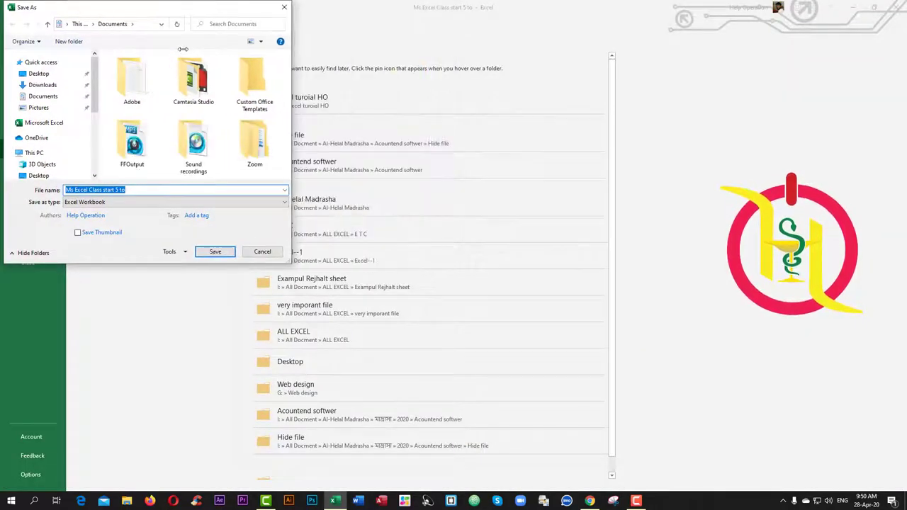
double_click(228, 12)
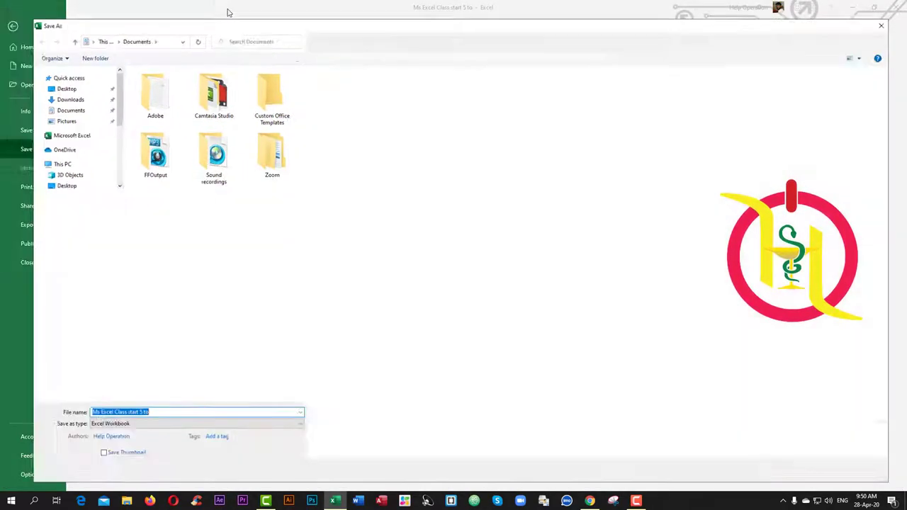
left_click(44, 256)
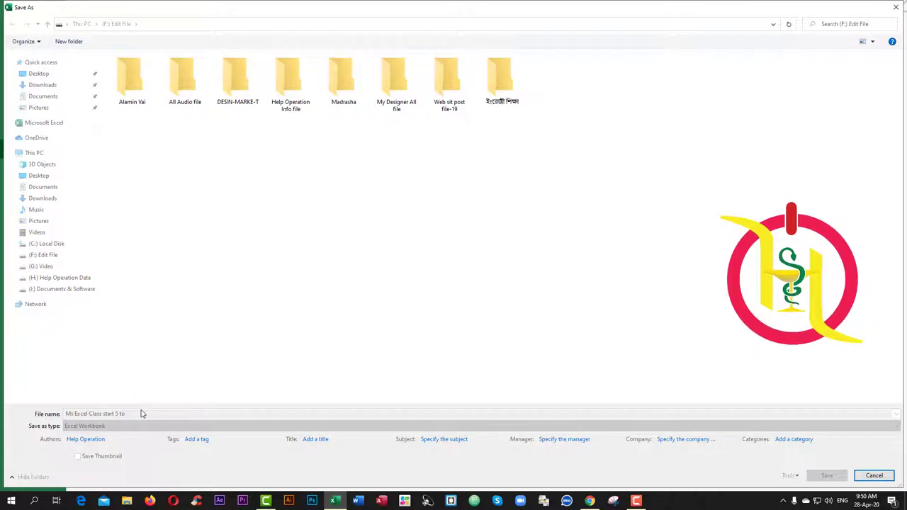
left_click(91, 417)
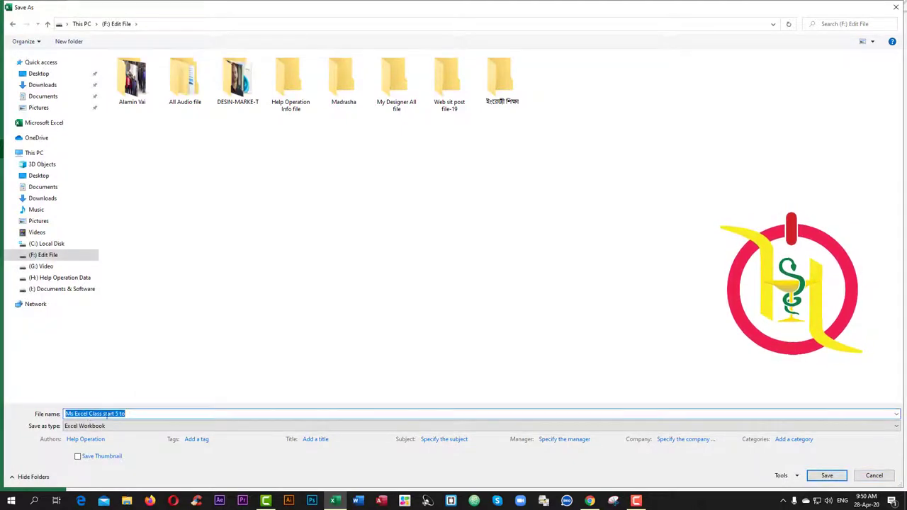
left_click(874, 476)
left_click(120, 172)
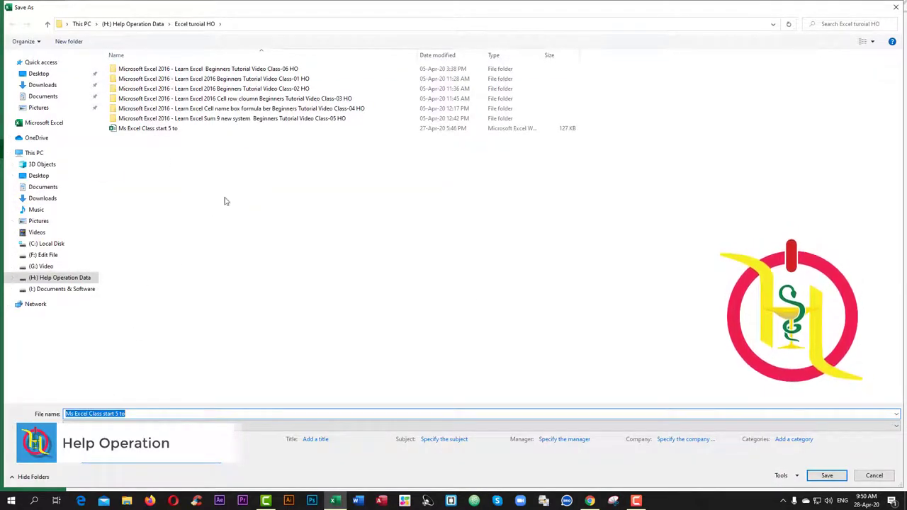
left_click(41, 268)
left_click(95, 414)
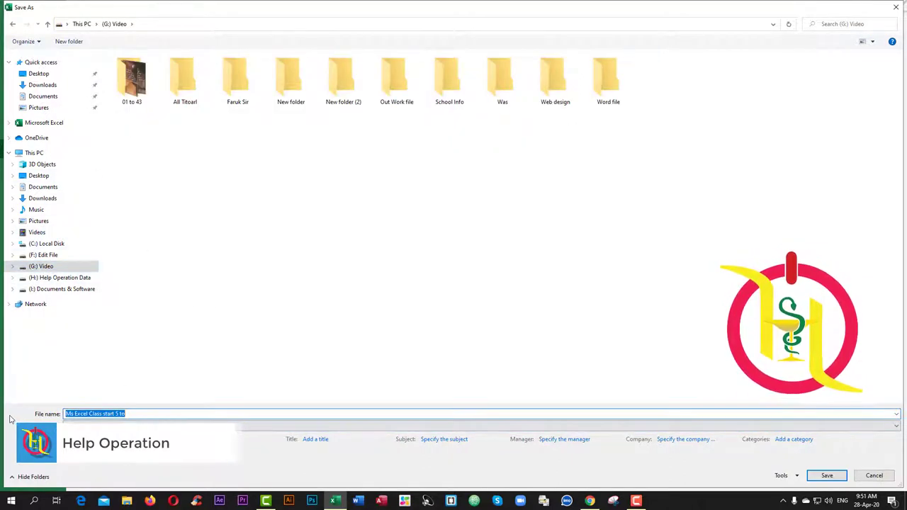
left_click(860, 476)
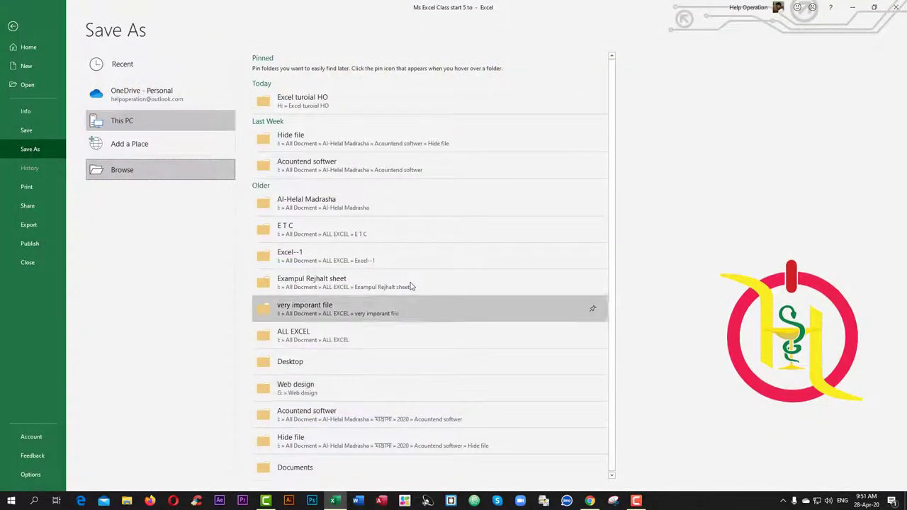
left_click(14, 30)
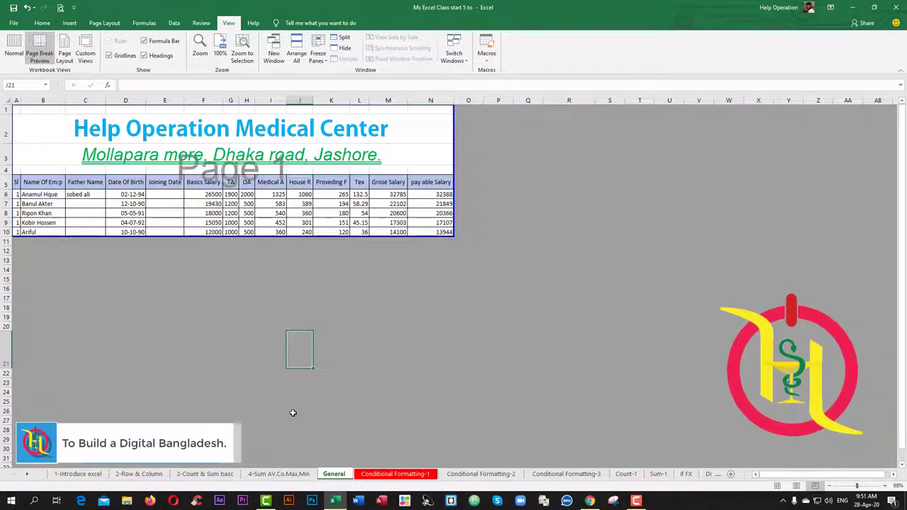
Step: Open the Conditional Formatting-1 sheet on the Home tab and select the Duplicaate and Unique Values headings
left_click(376, 474)
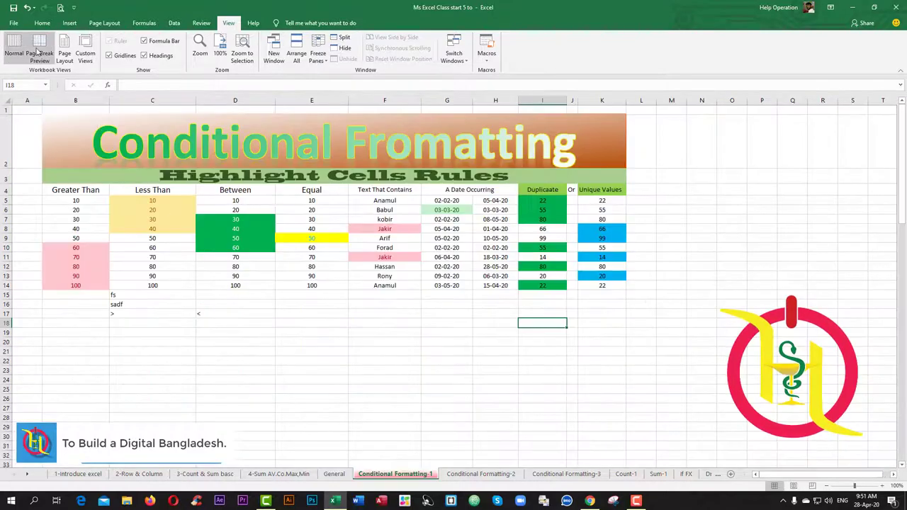
left_click(41, 23)
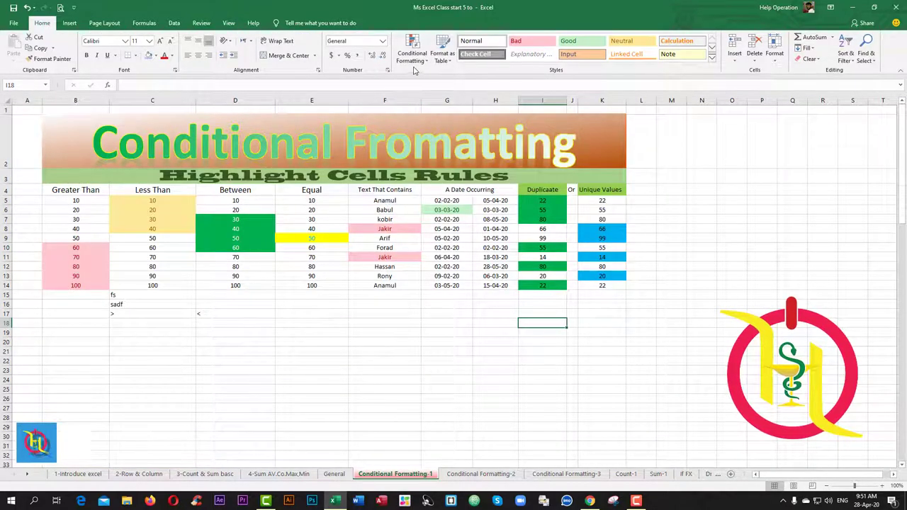
left_click(320, 399)
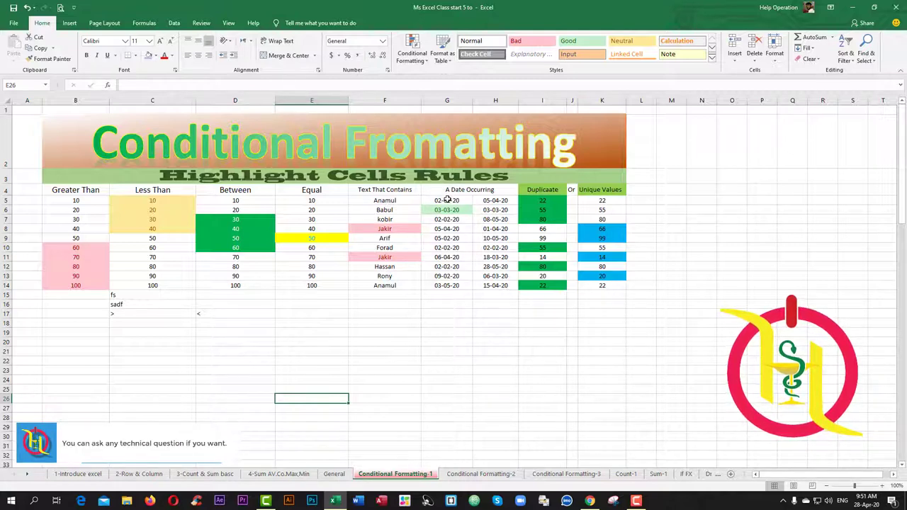
left_click(547, 190)
left_click(597, 189)
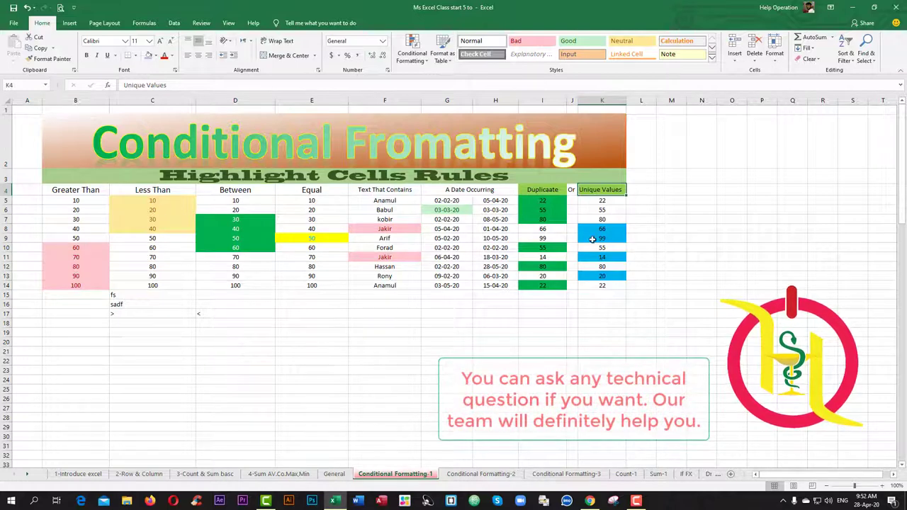
Step: Clear all conditional formatting rules from the example values B5:K14
left_click_drag(54, 189, 619, 298)
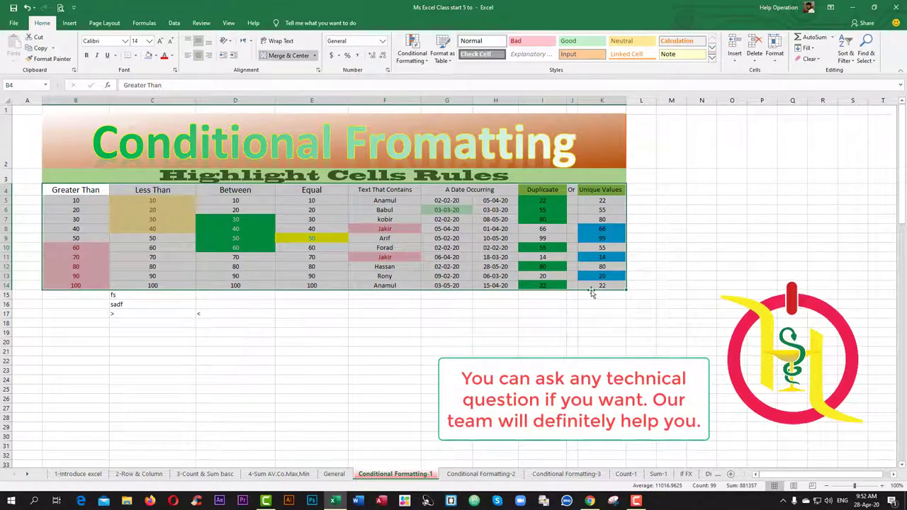
left_click(204, 341)
left_click_drag(65, 201, 603, 286)
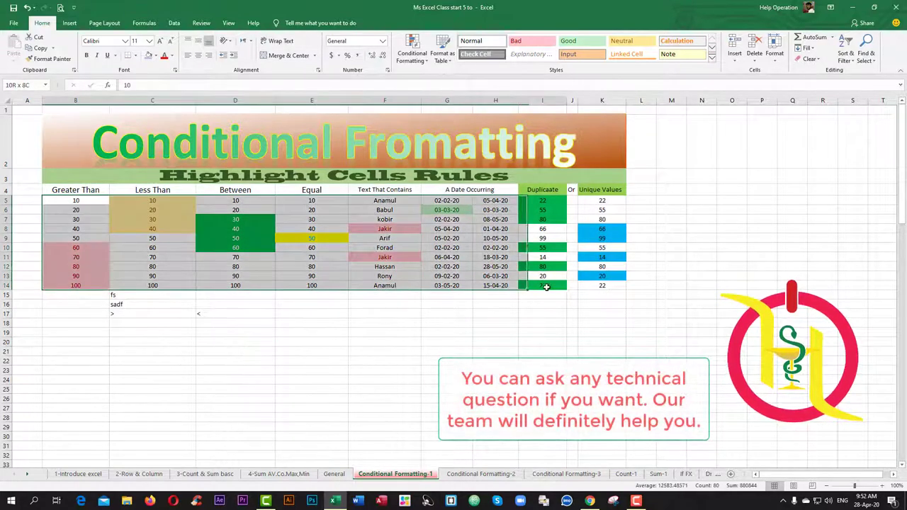
left_click(425, 62)
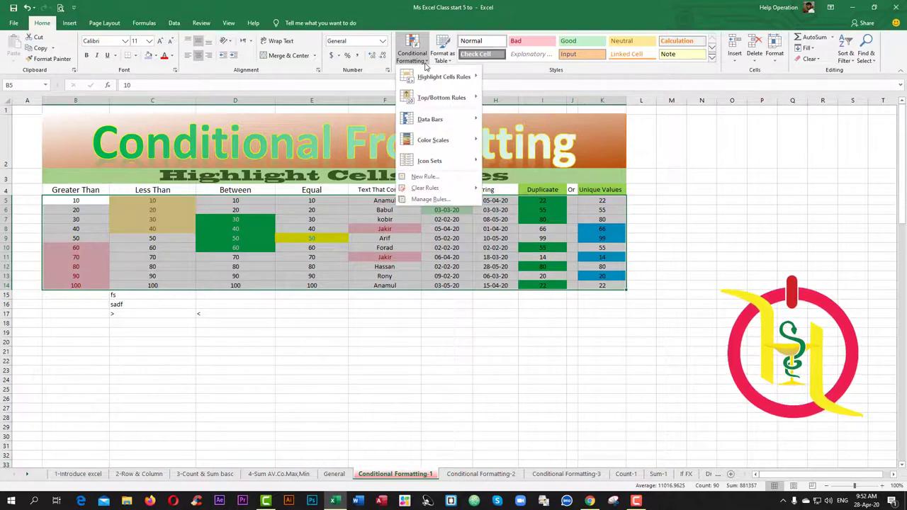
mouse_move(423, 191)
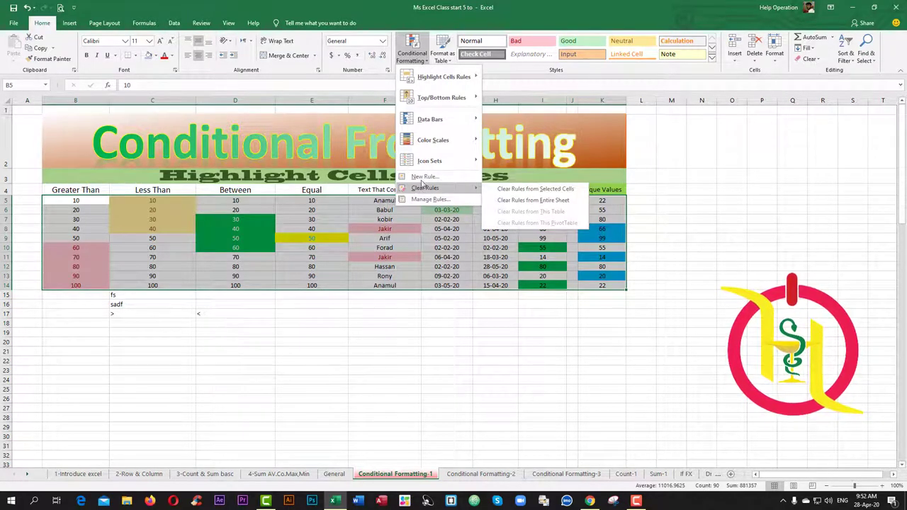
left_click(428, 64)
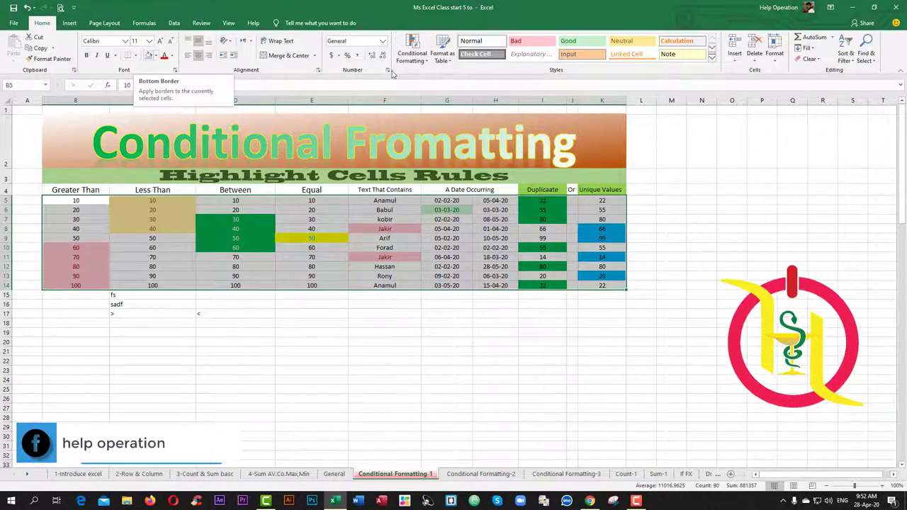
left_click(427, 62)
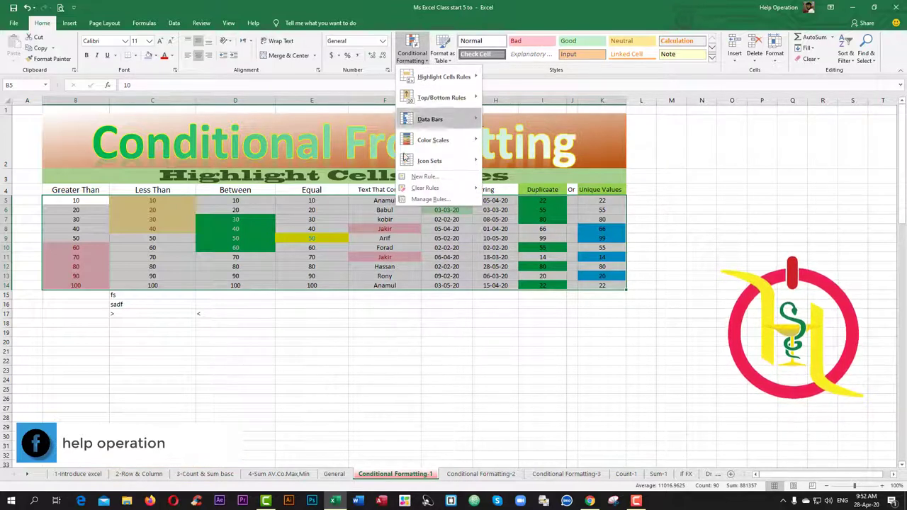
mouse_move(430, 187)
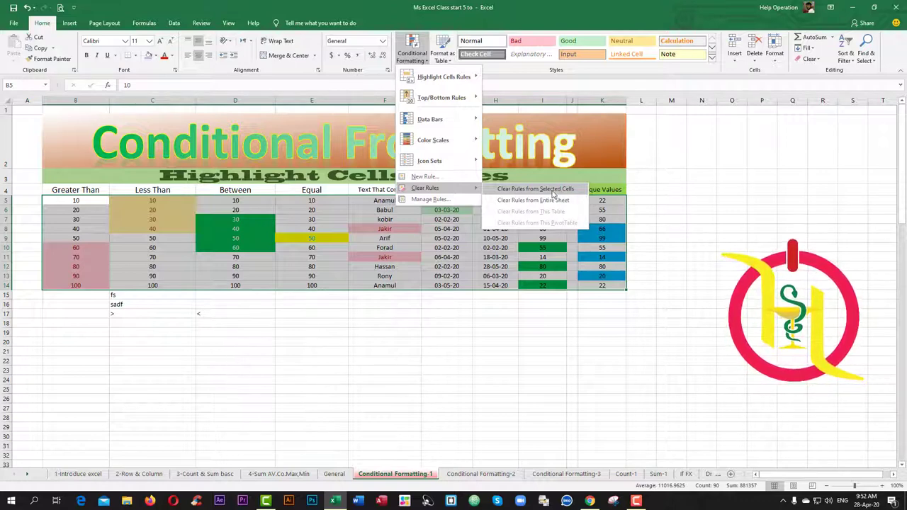
left_click(553, 189)
left_click(345, 379)
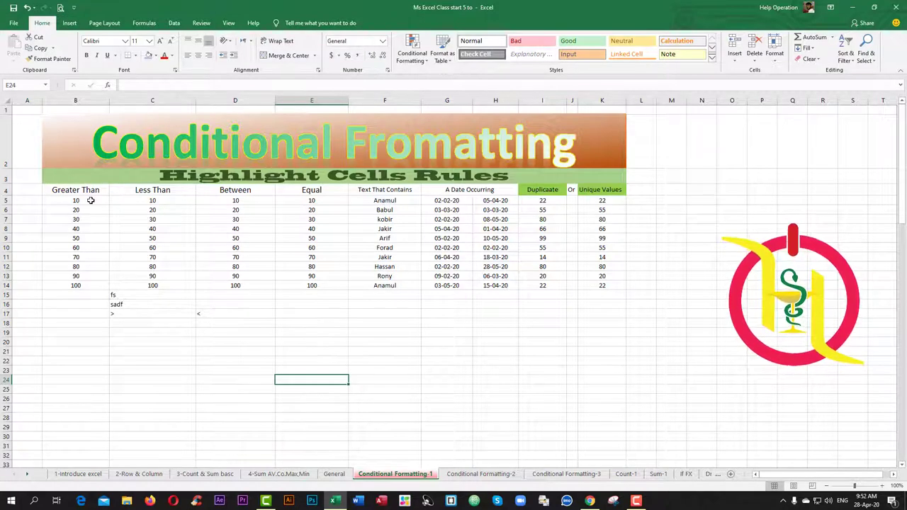
Step: Add a Greater Than 50 rule to B5:B14 with green fill and dark green text
left_click_drag(89, 201, 82, 285)
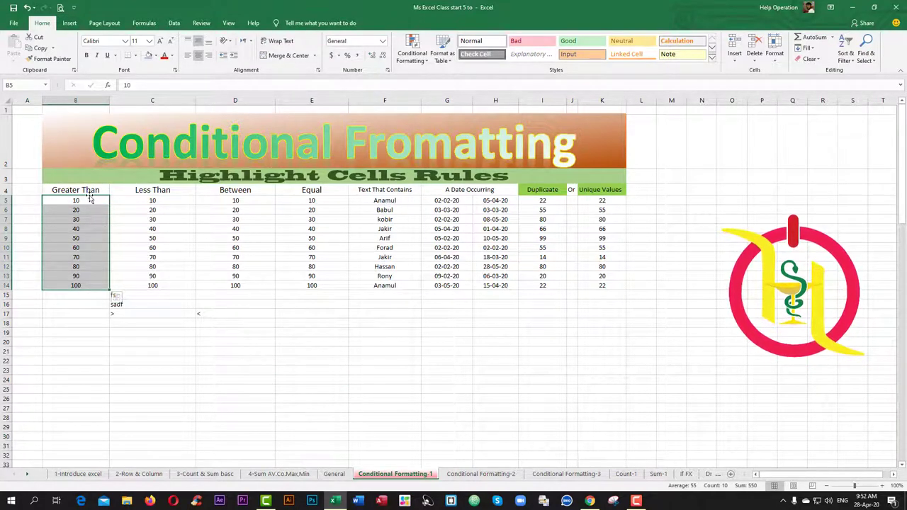
left_click(426, 62)
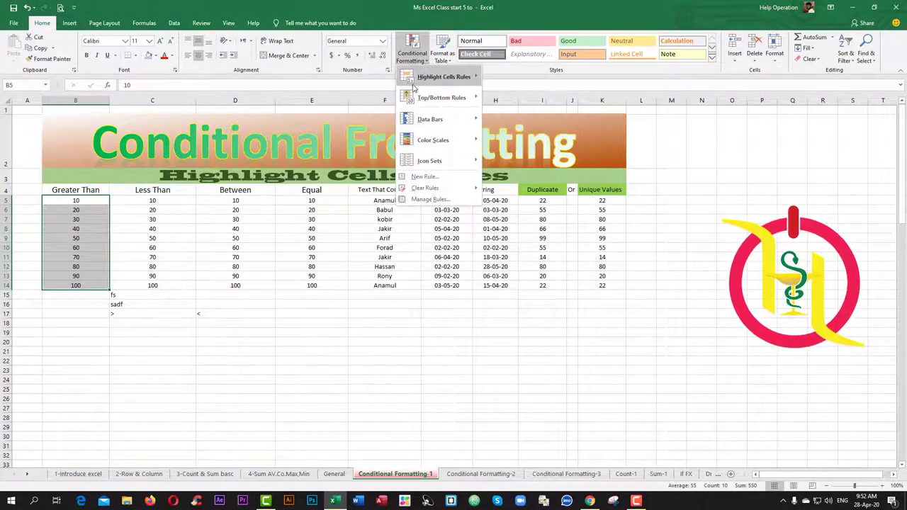
mouse_move(435, 78)
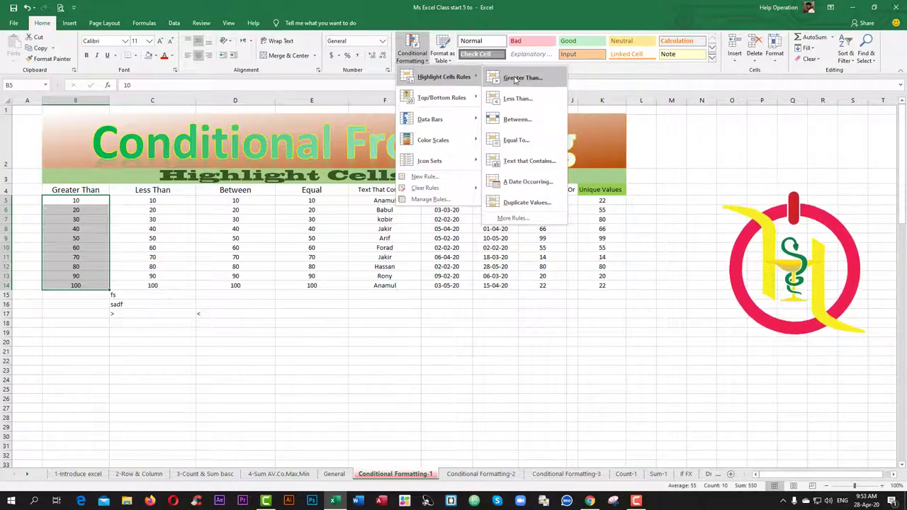
left_click(522, 77)
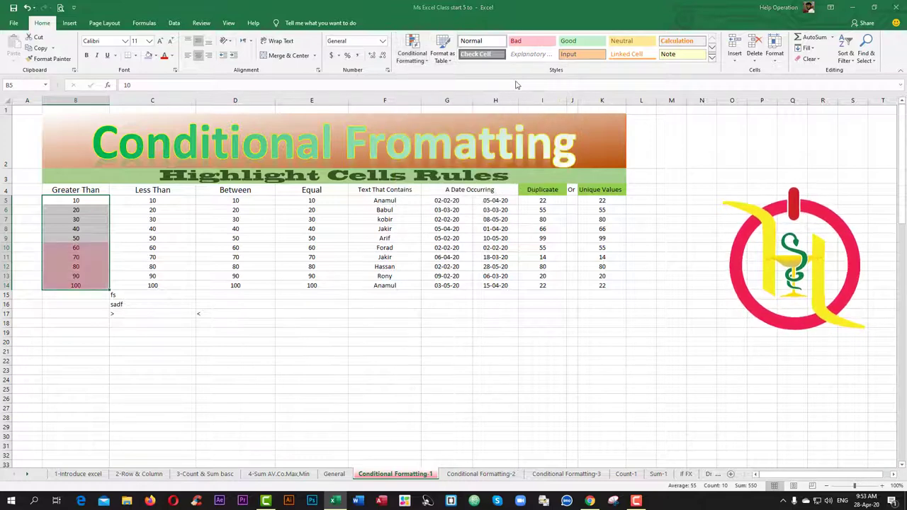
left_click_drag(383, 266, 421, 274)
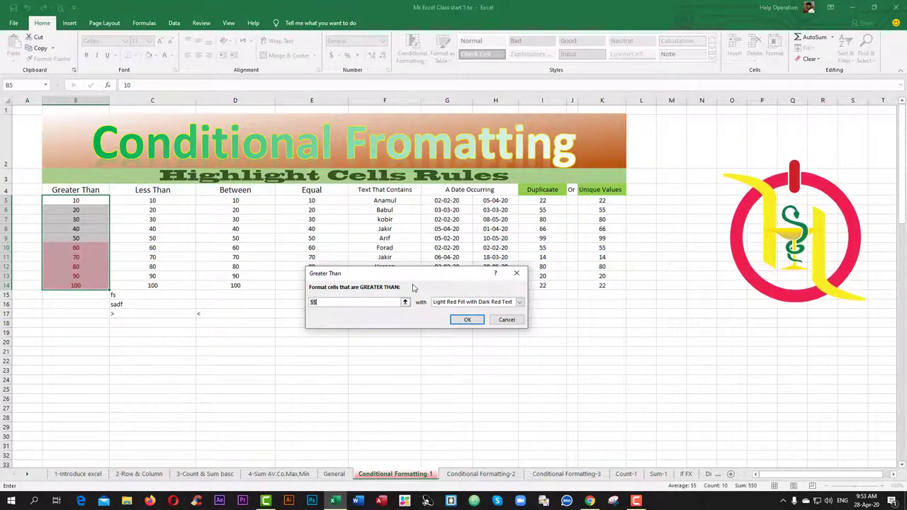
left_click(333, 303)
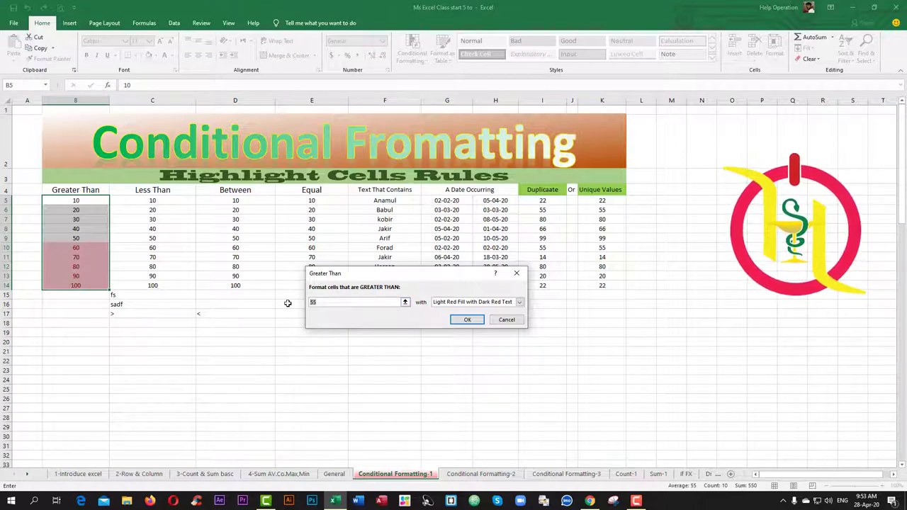
key("BackSpace")
type("0")
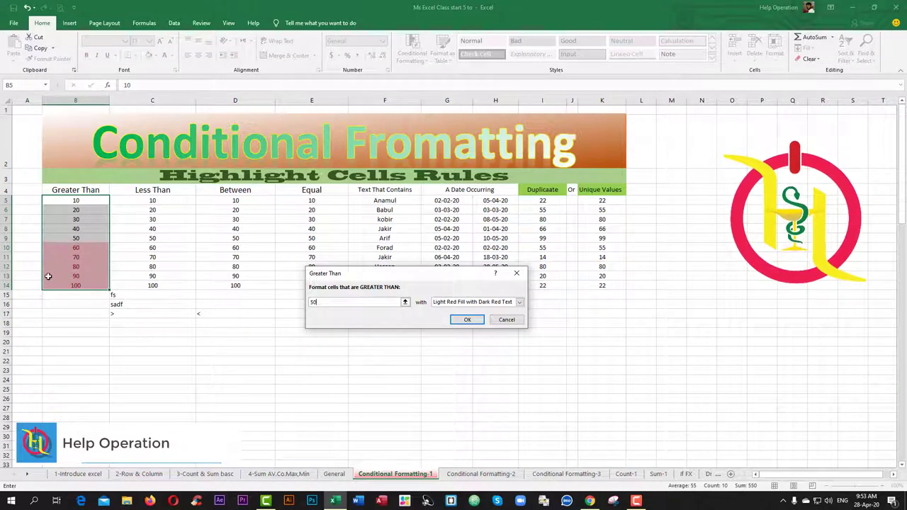
left_click(516, 304)
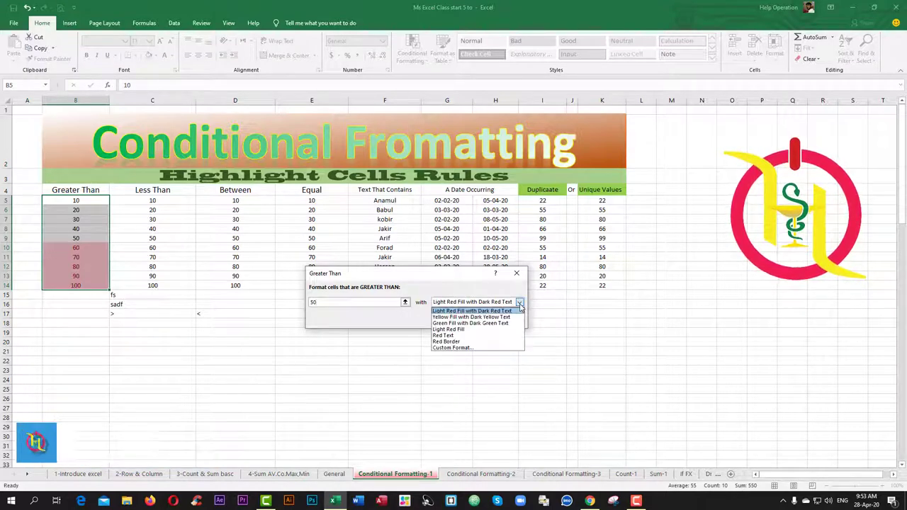
left_click(447, 323)
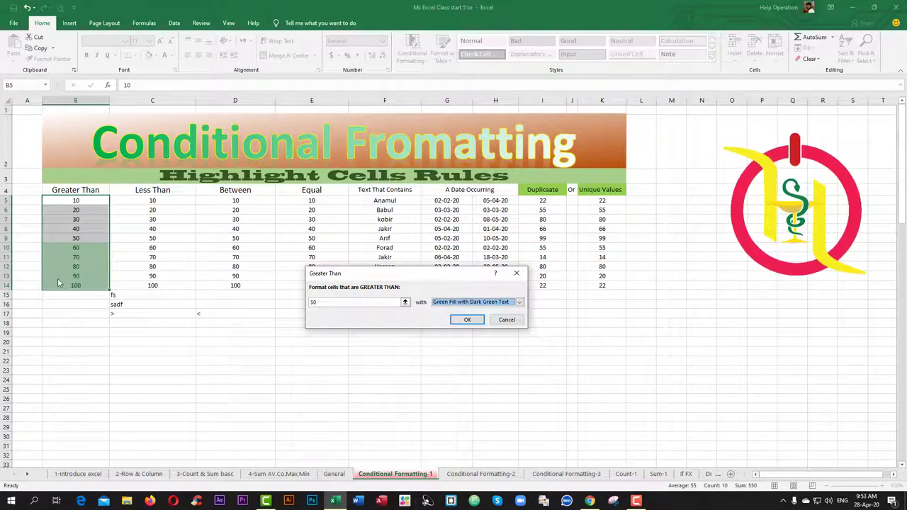
left_click(467, 319)
left_click(182, 333)
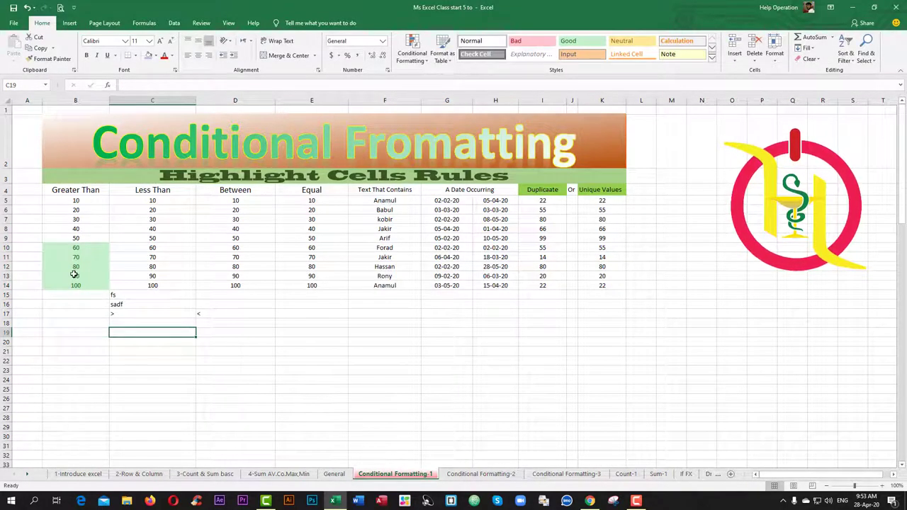
Step: Add a Less Than 50 rule to C5:C14 with yellow fill and dark yellow text
left_click_drag(80, 246, 77, 285)
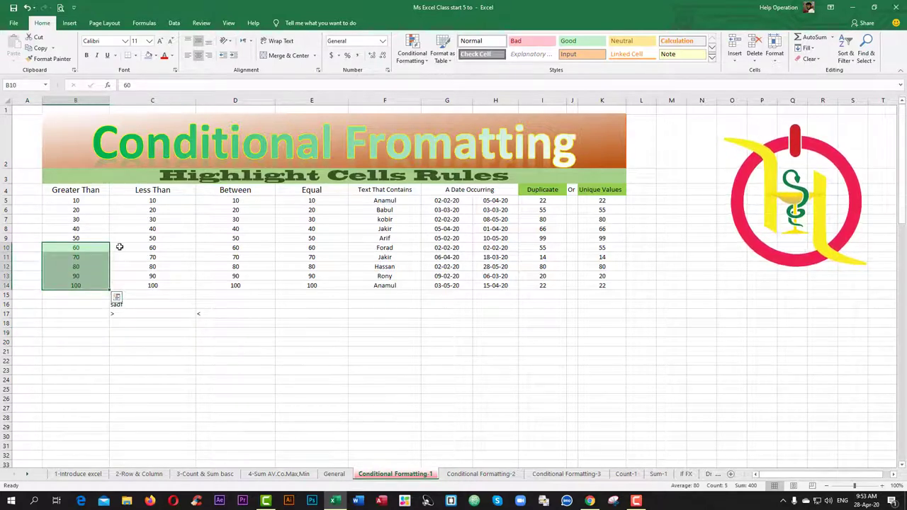
left_click_drag(152, 201, 163, 282)
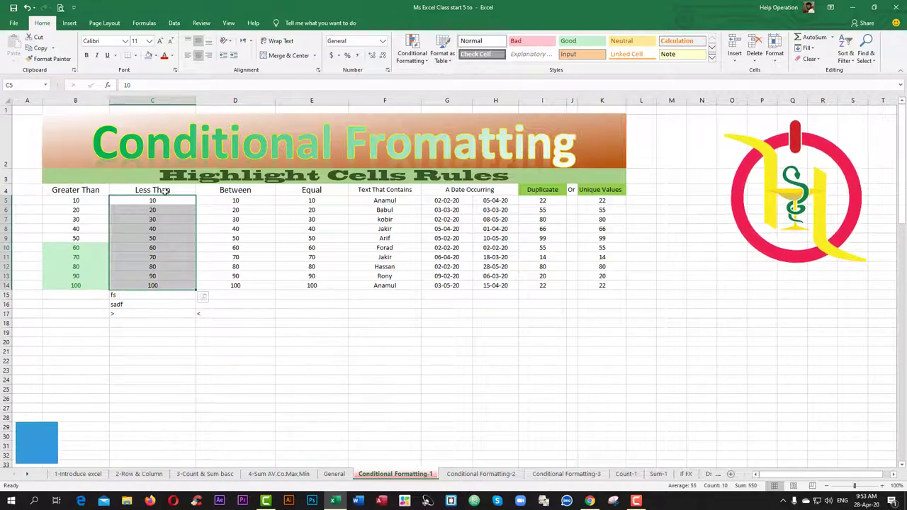
left_click(412, 53)
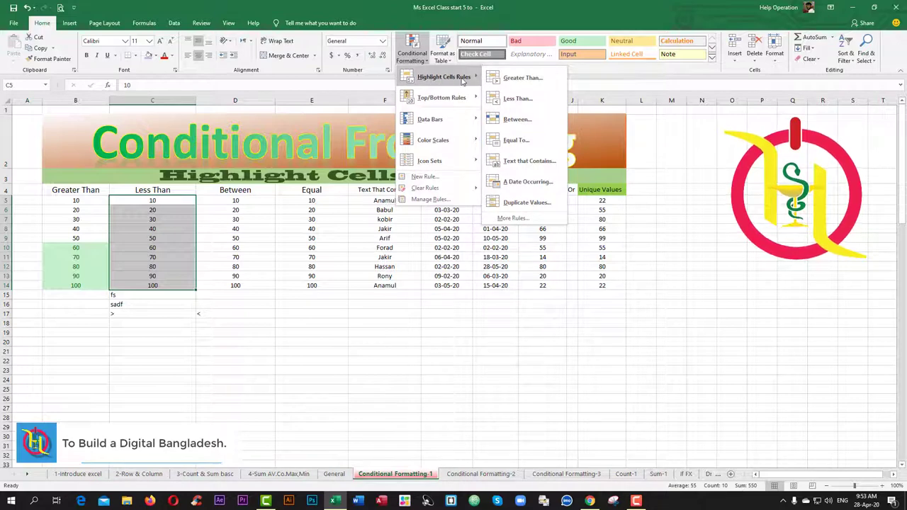
left_click(518, 101)
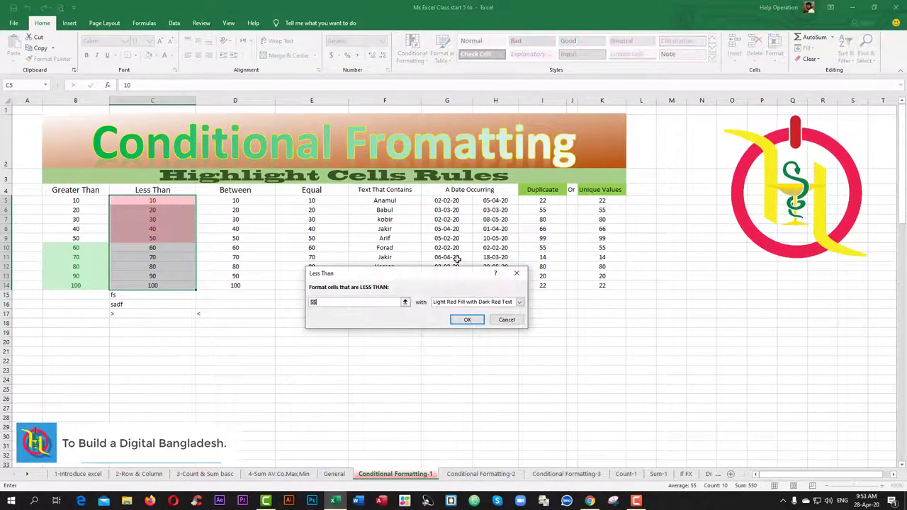
left_click_drag(419, 282, 443, 278)
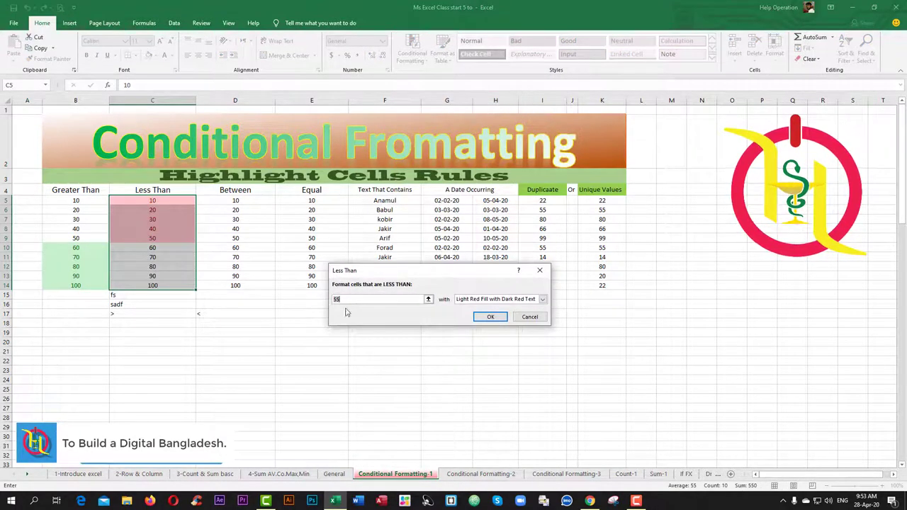
type("5")
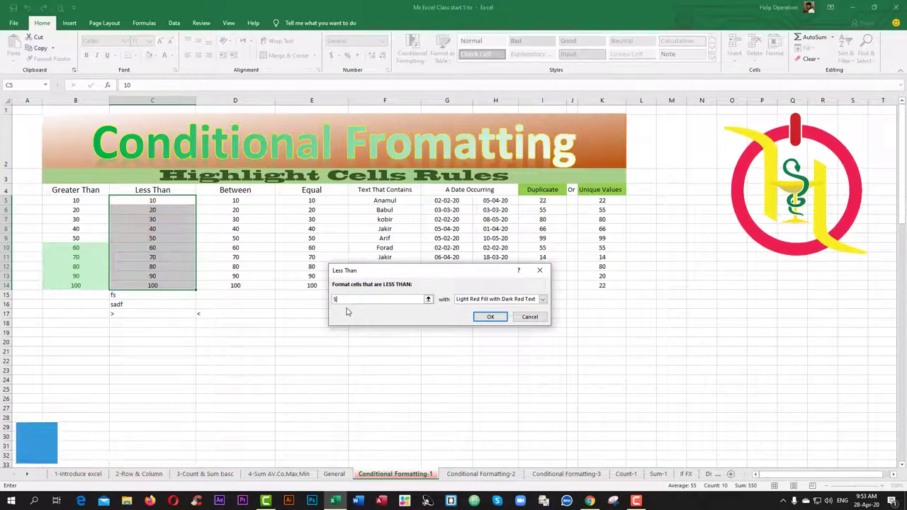
type("0")
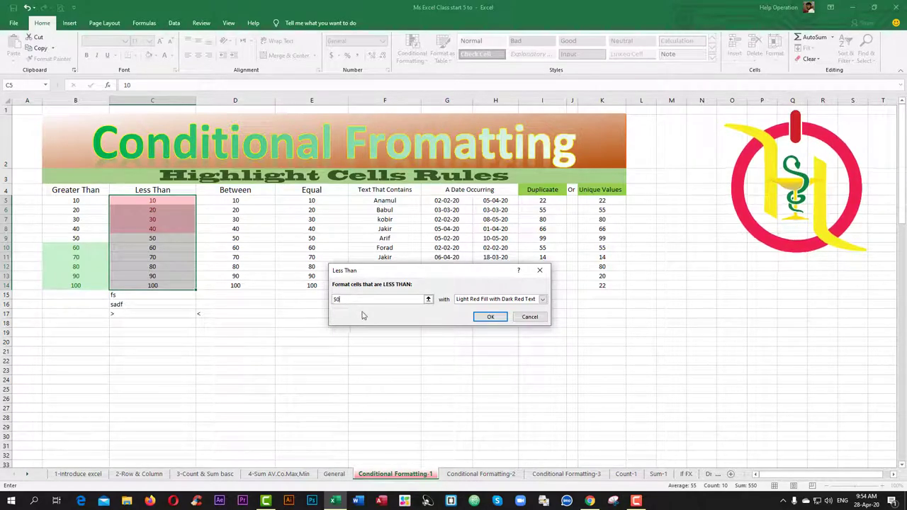
left_click(544, 303)
left_click(489, 315)
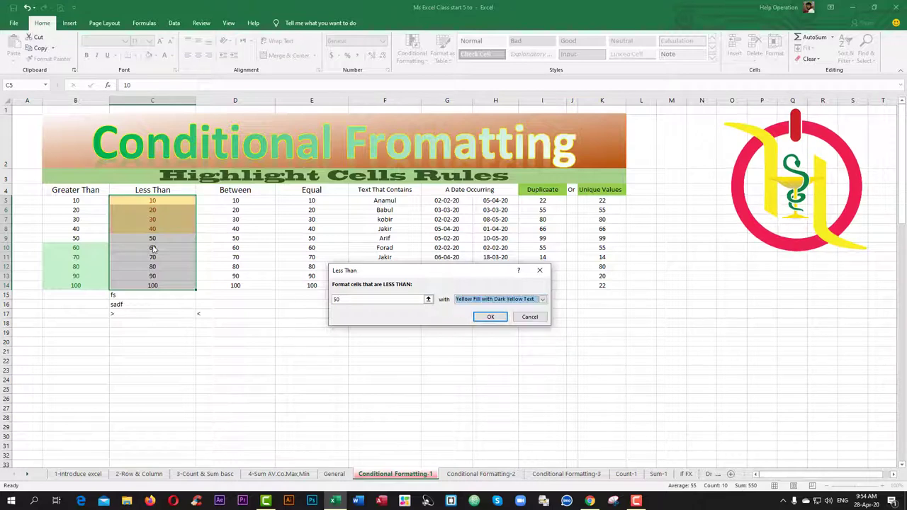
left_click(500, 318)
left_click(312, 323)
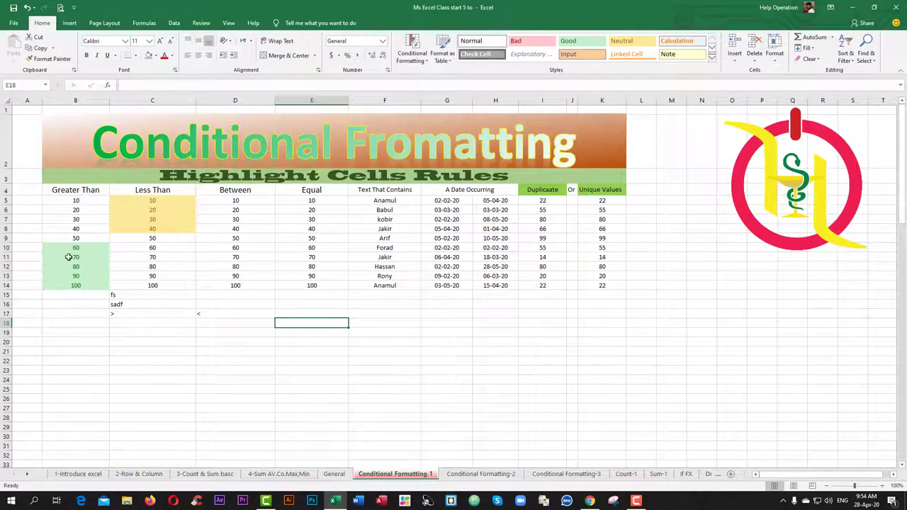
left_click(153, 202)
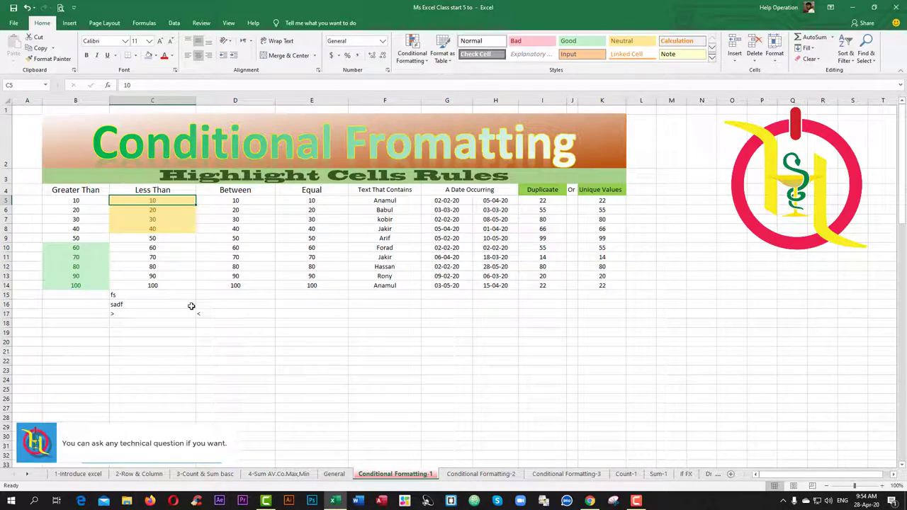
left_click_drag(240, 201, 241, 282)
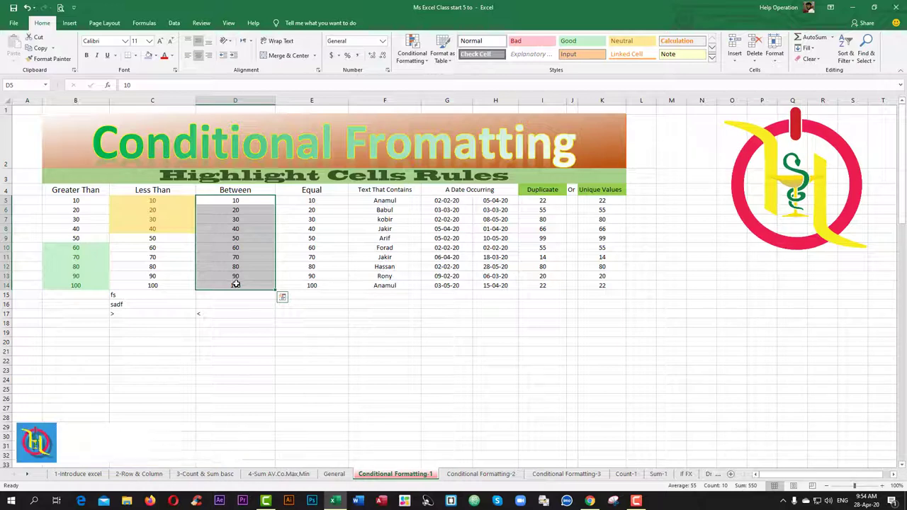
Step: Set up a Between rule for 30 to 70 with the Red Text format previewed
left_click(414, 62)
mouse_move(444, 76)
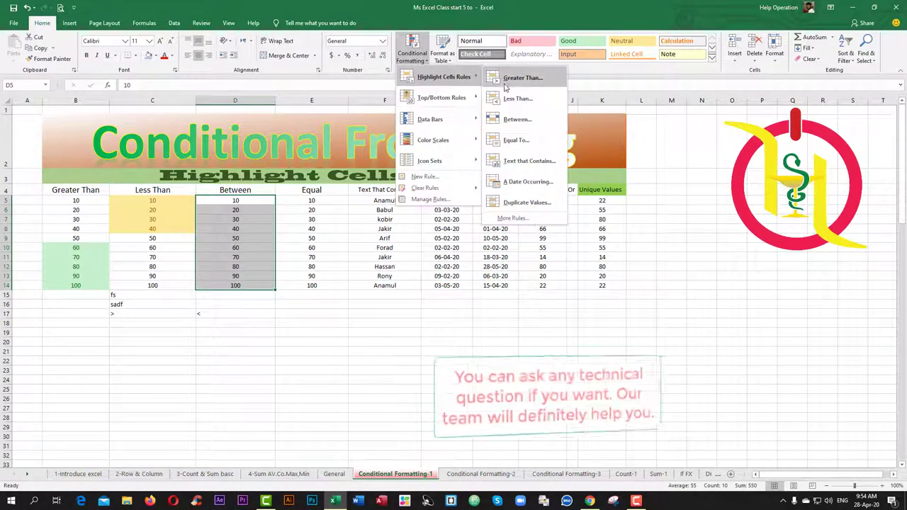
left_click(514, 119)
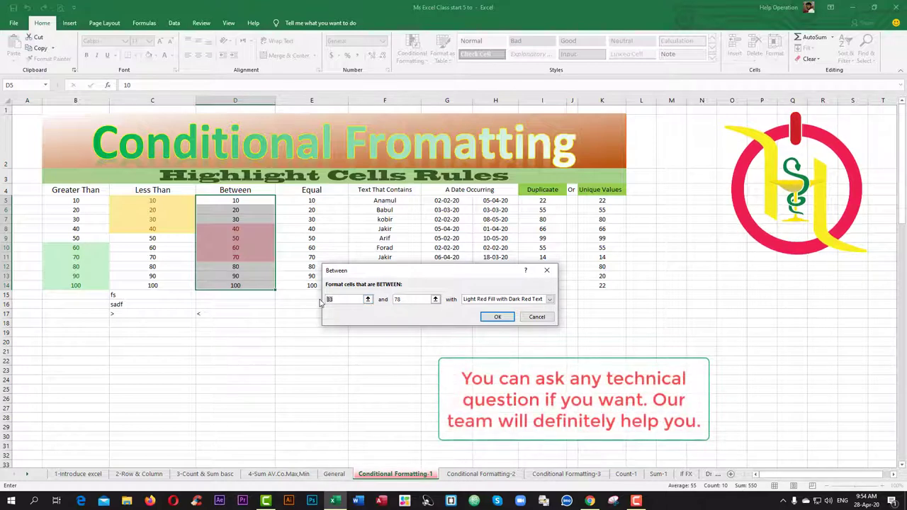
type("30")
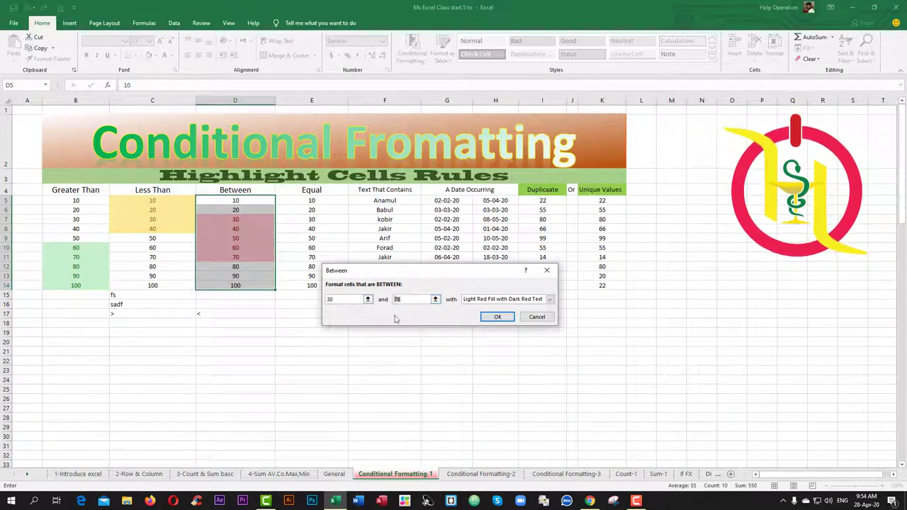
key("BackSpace")
type("0")
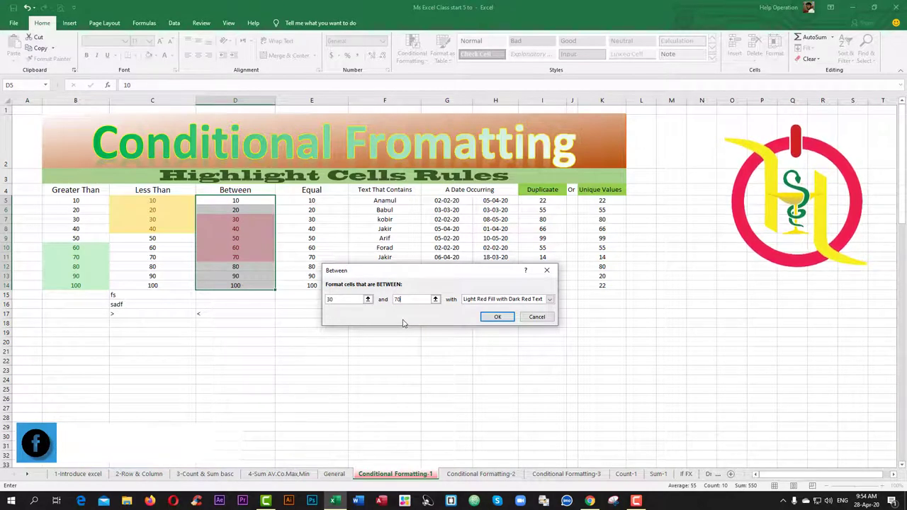
left_click(551, 299)
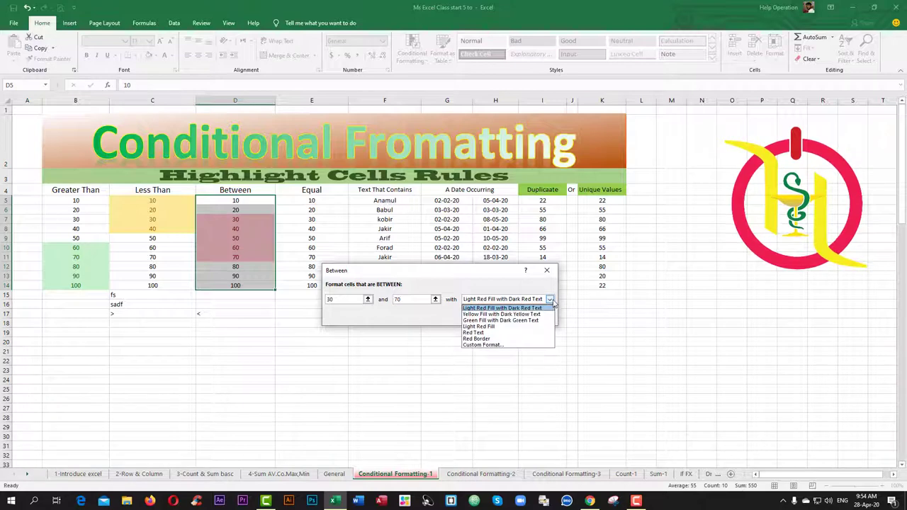
left_click(473, 334)
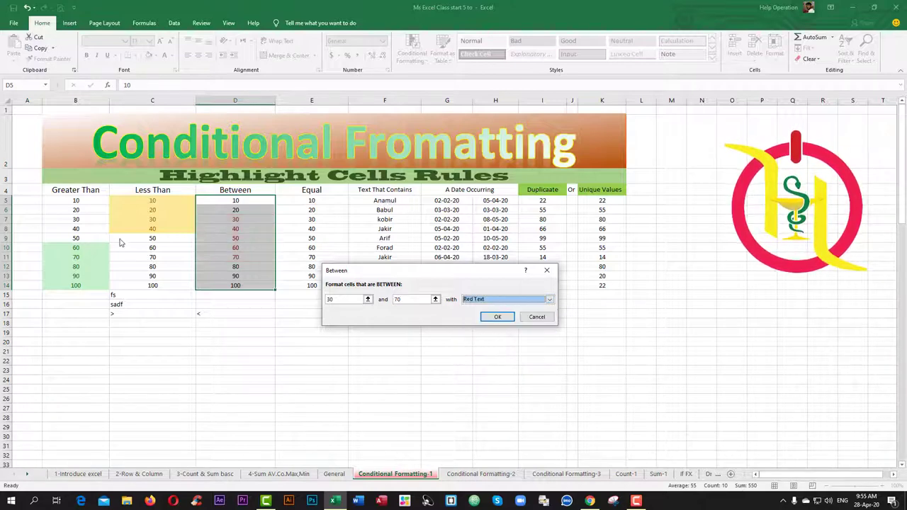
left_click(550, 299)
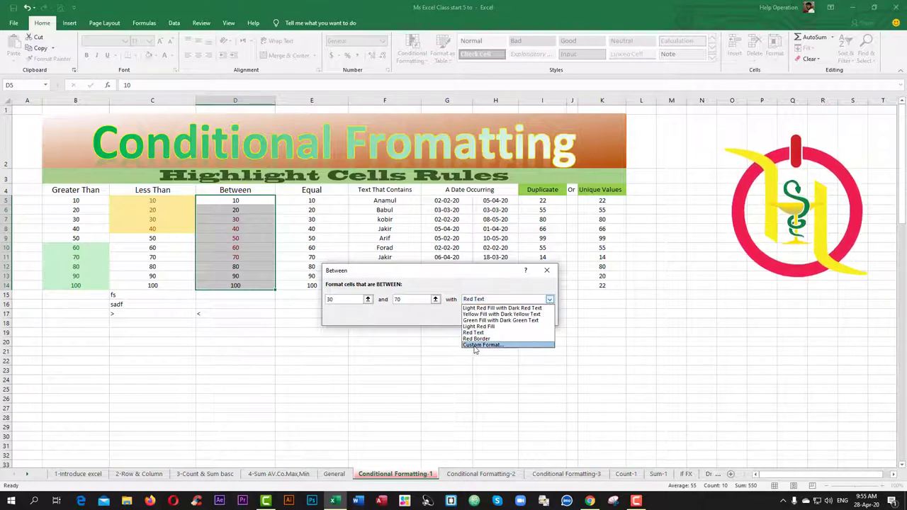
Step: Switch the rule to a custom format and set its font colour to red
left_click(476, 347)
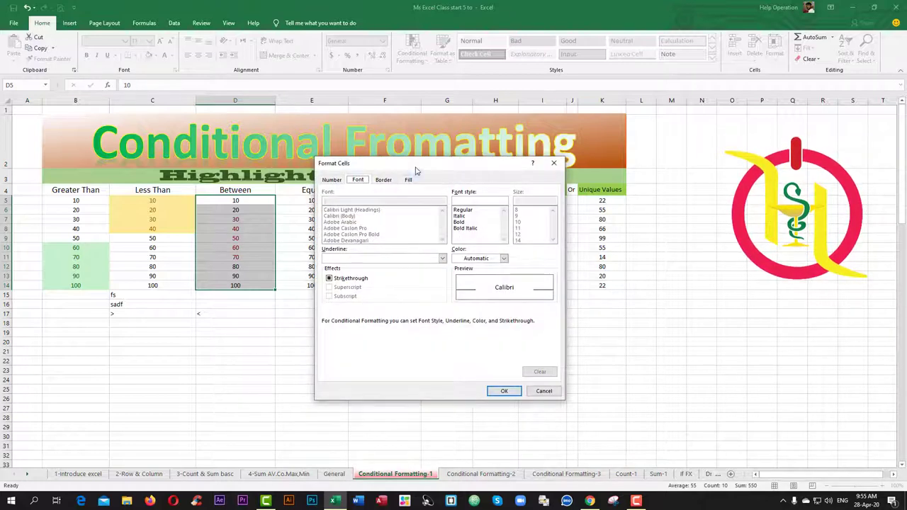
mouse_move(417, 170)
left_mouse_down()
mouse_move(440, 268)
mouse_move(451, 221)
left_mouse_up()
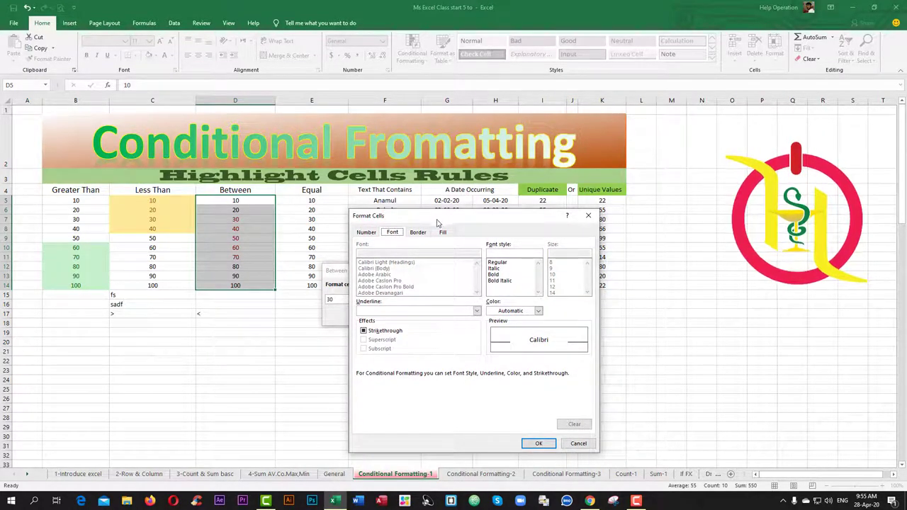
left_click(416, 234)
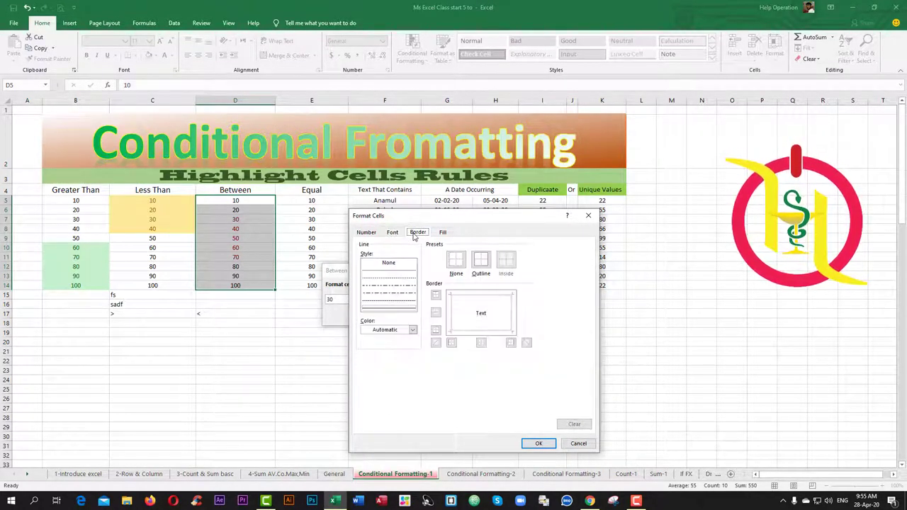
left_click(394, 233)
left_click(367, 233)
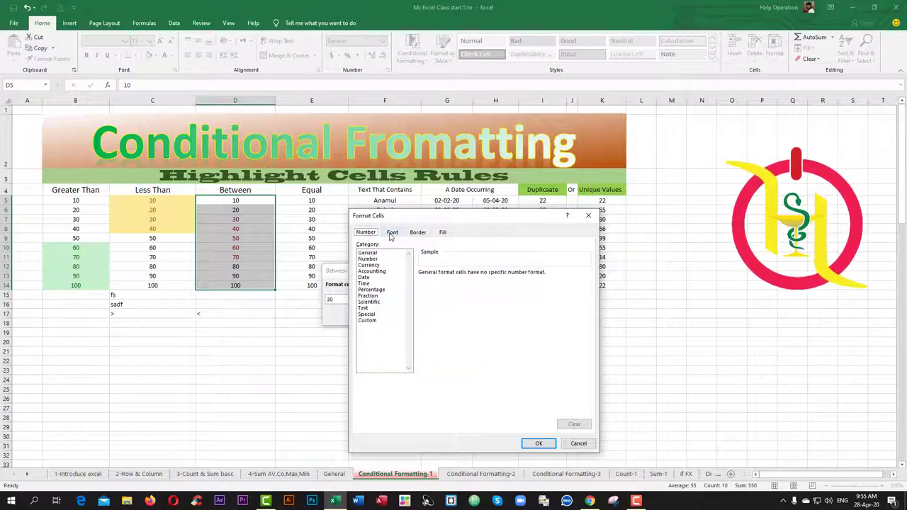
left_click(391, 234)
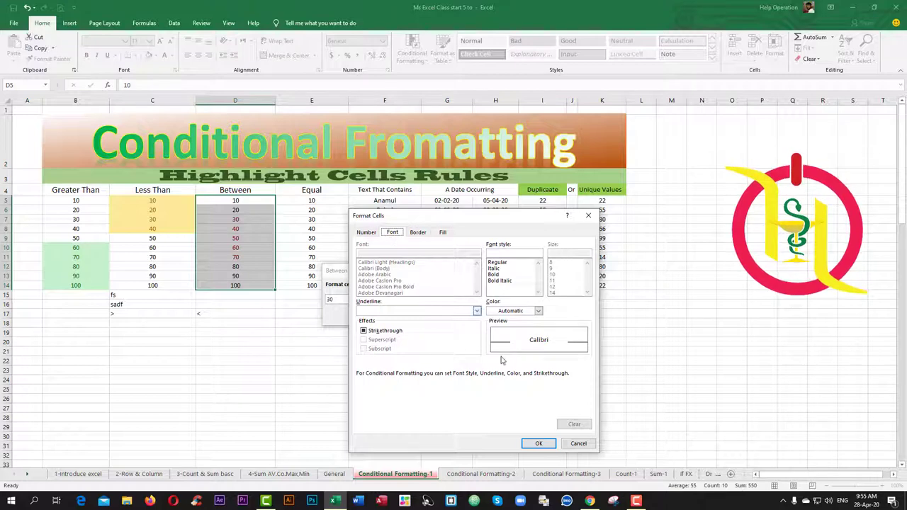
left_click(538, 310)
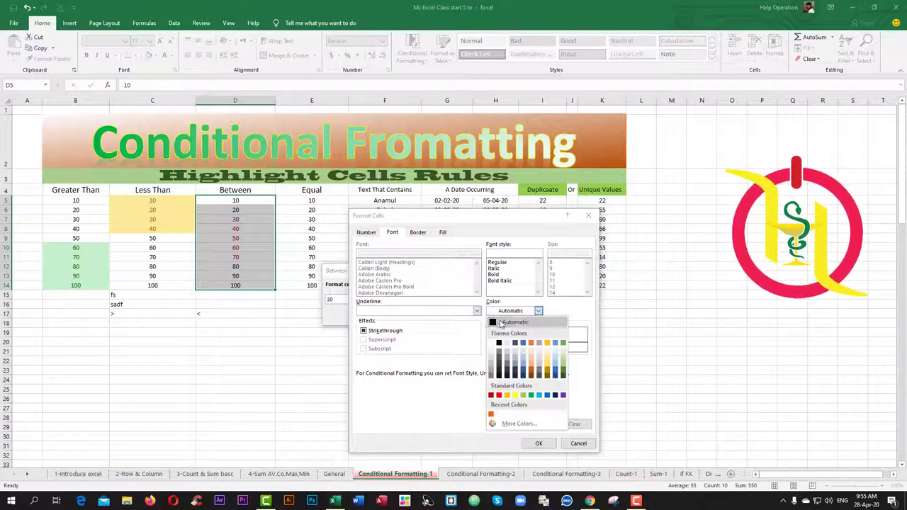
left_click(447, 347)
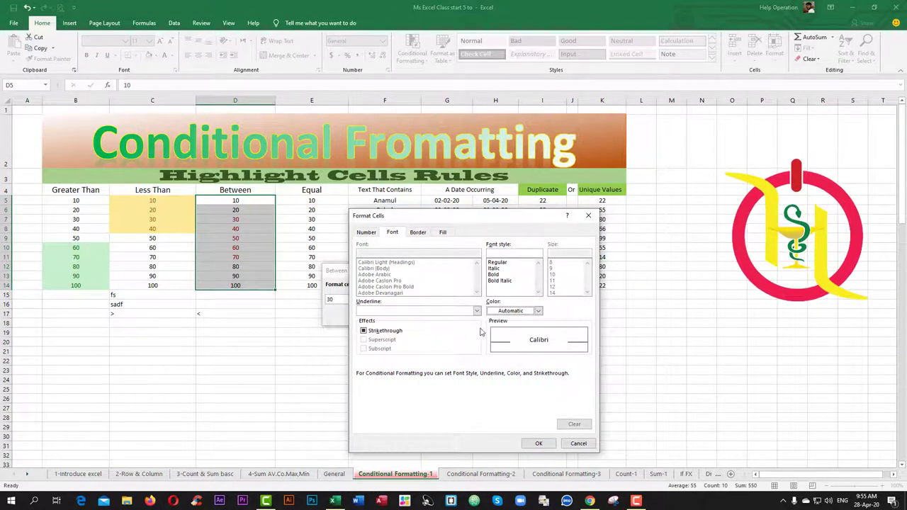
left_click(538, 311)
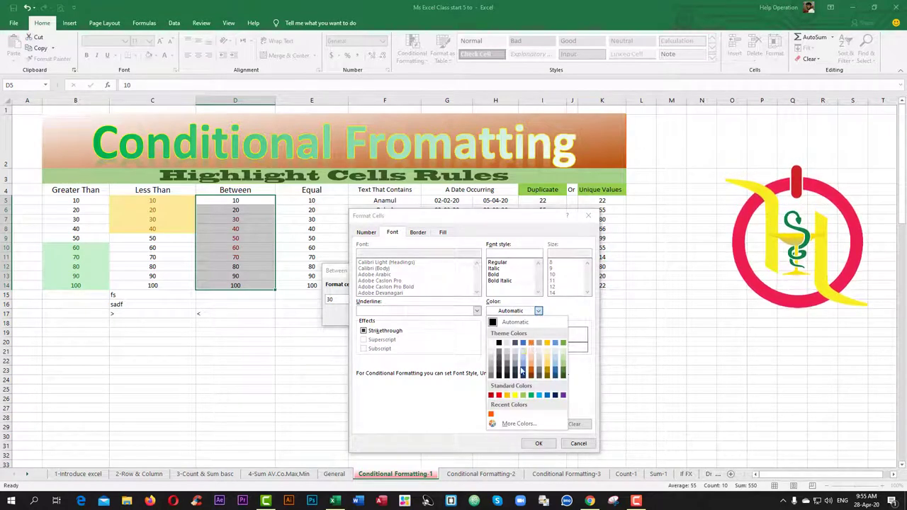
left_click(498, 395)
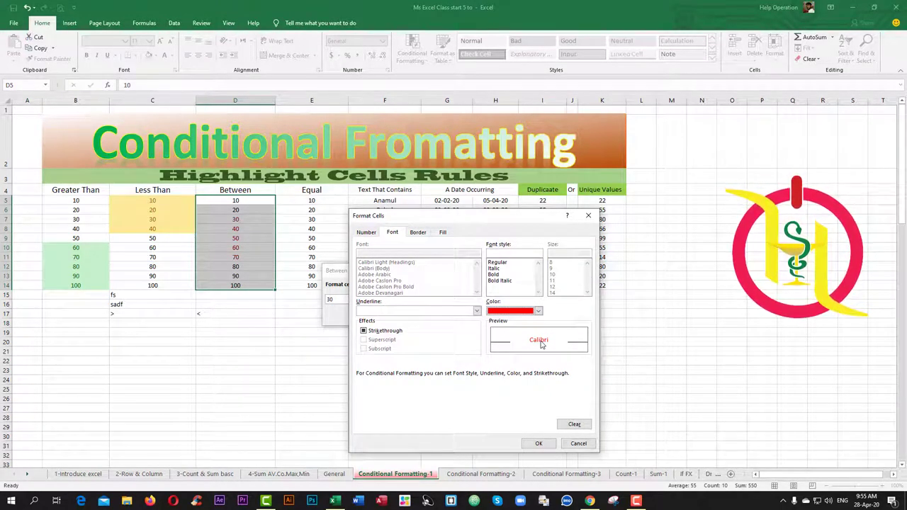
Step: Give the custom format a light-blue fill and apply the 30-to-70 Between rule
left_click(440, 234)
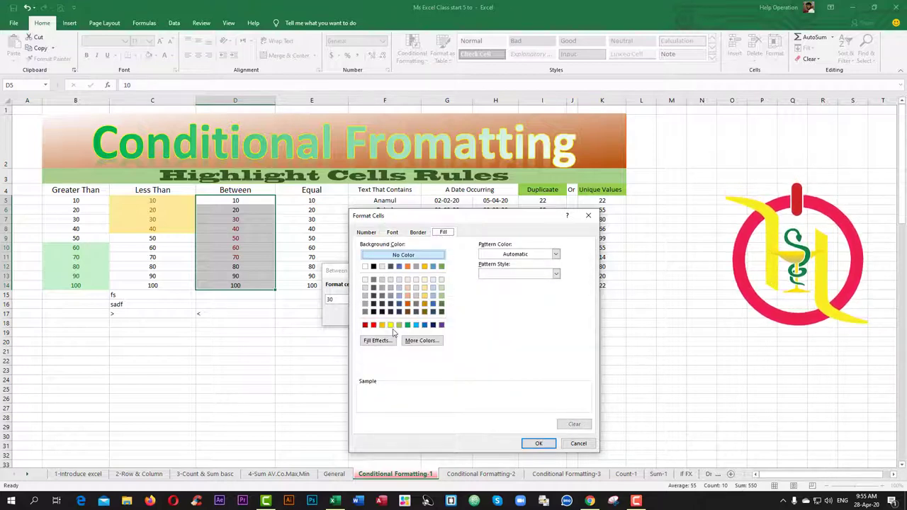
left_click(416, 326)
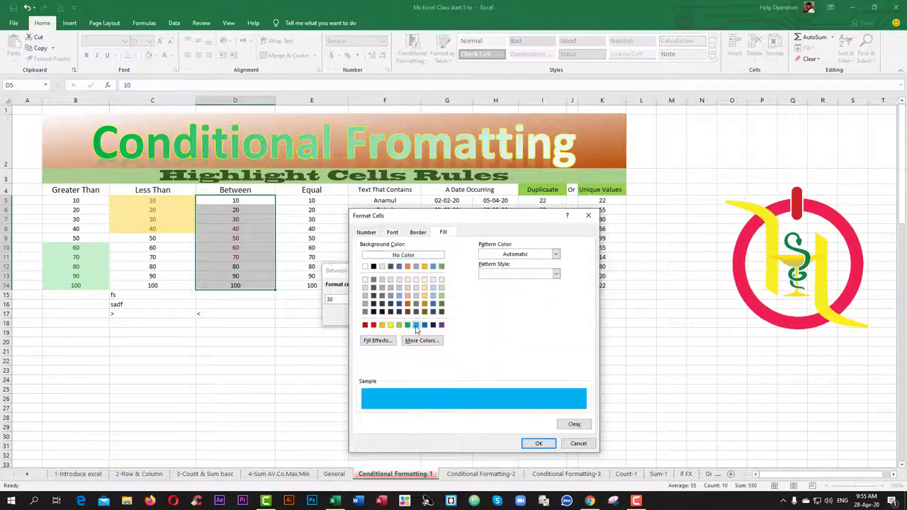
left_click(539, 444)
left_click(498, 317)
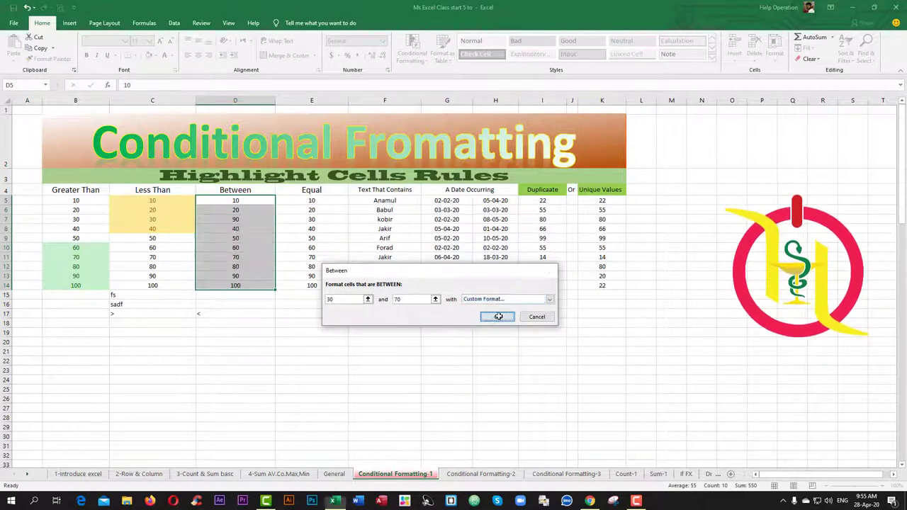
left_click(312, 332)
left_click_drag(205, 224, 234, 257)
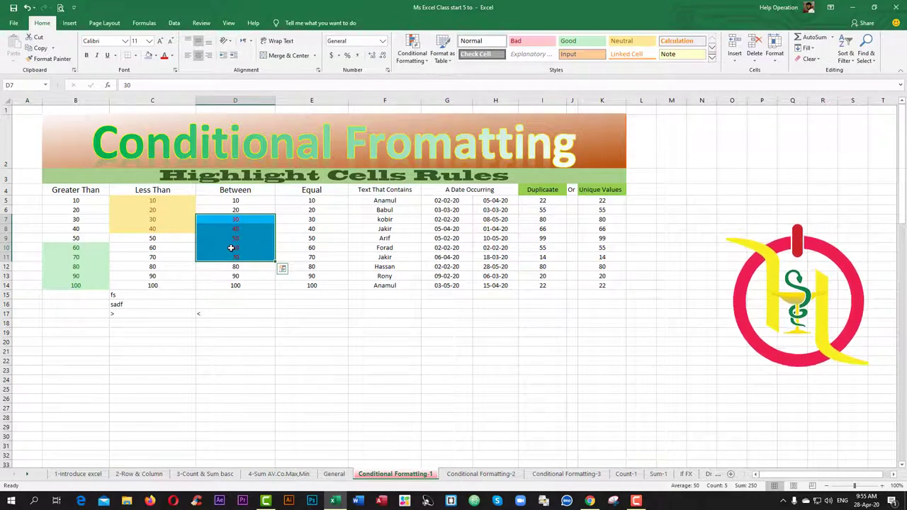
left_click(228, 248)
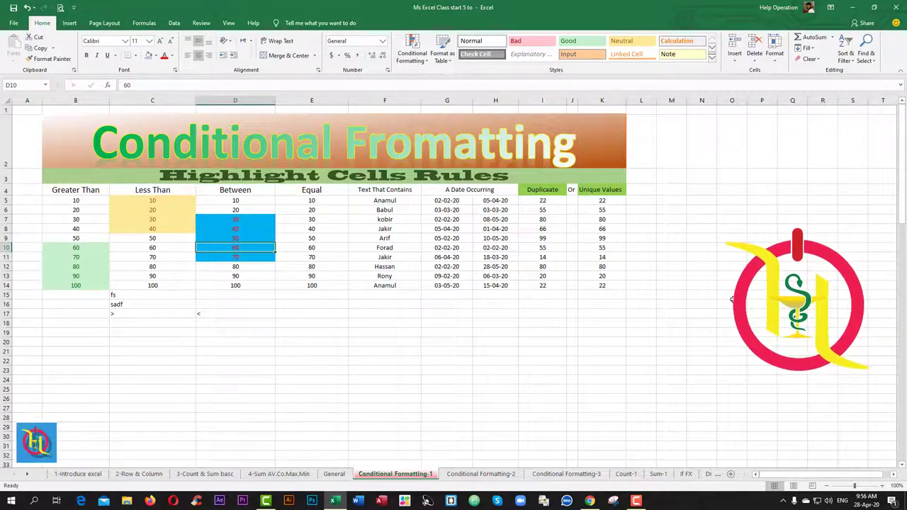
type("10")
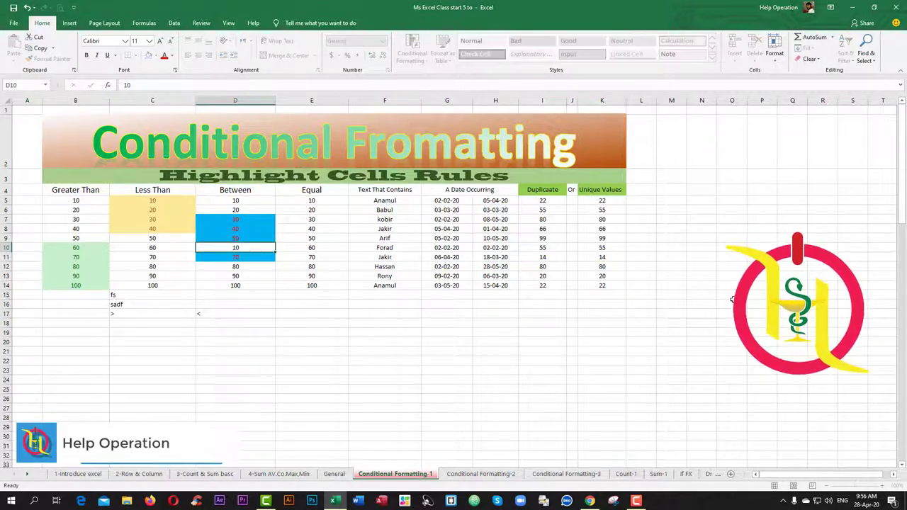
key("Return")
left_click(236, 358)
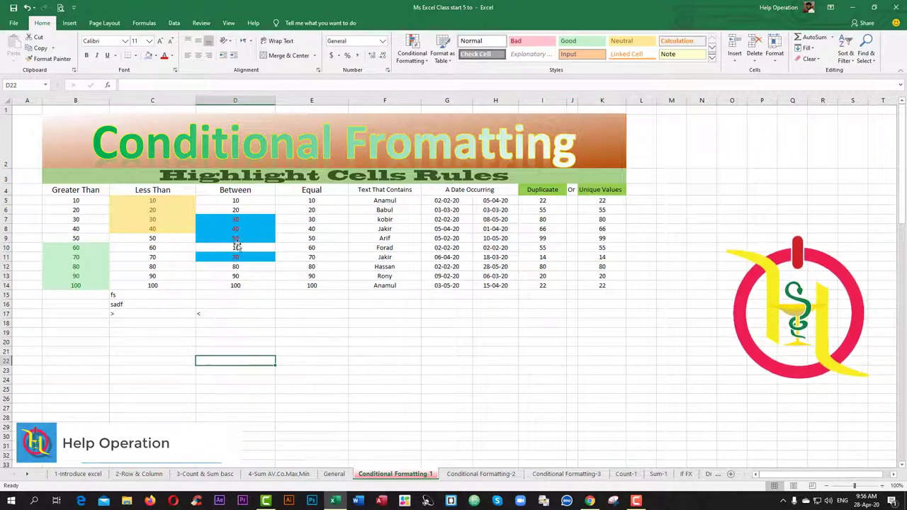
left_click(235, 247)
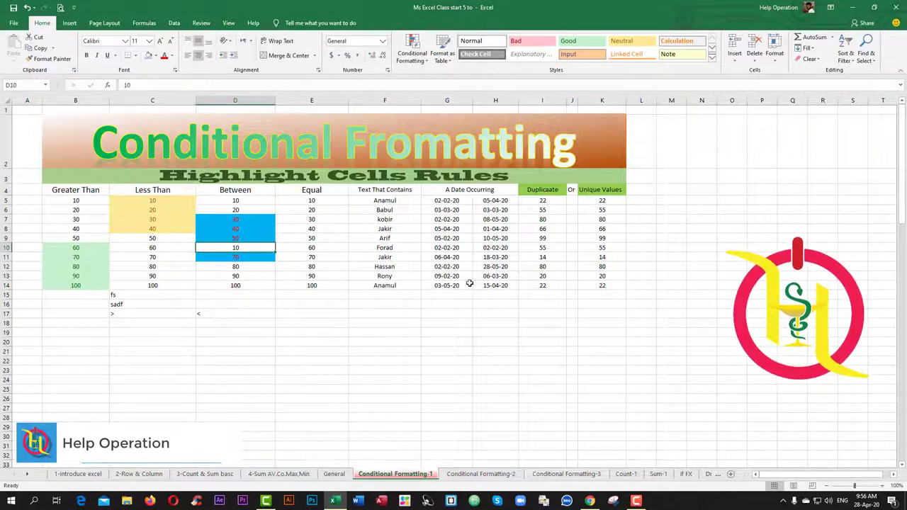
left_click(238, 275)
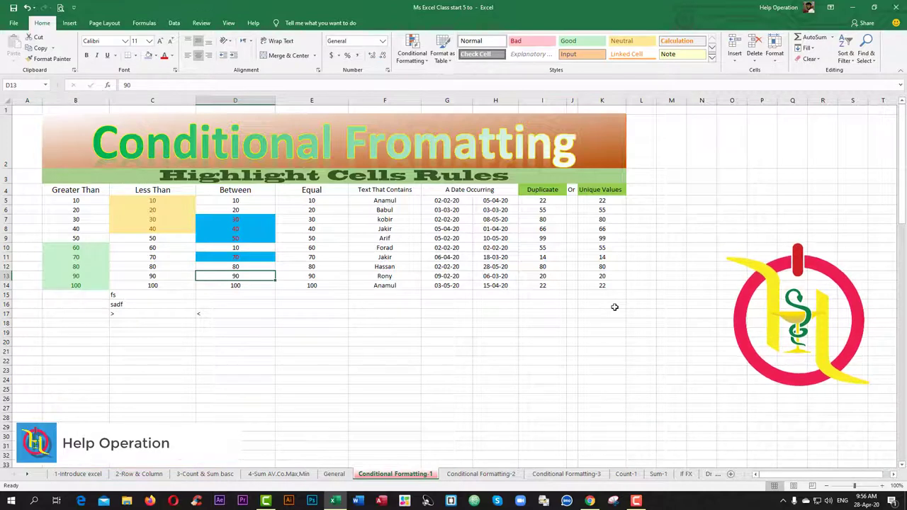
type("5")
key("Return")
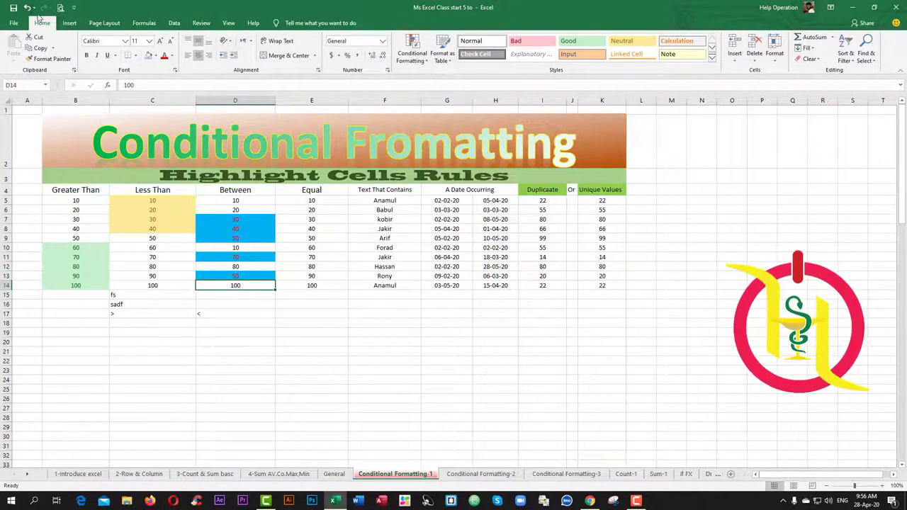
key("ctrl+z")
key("ctrl+z")
left_click(232, 333)
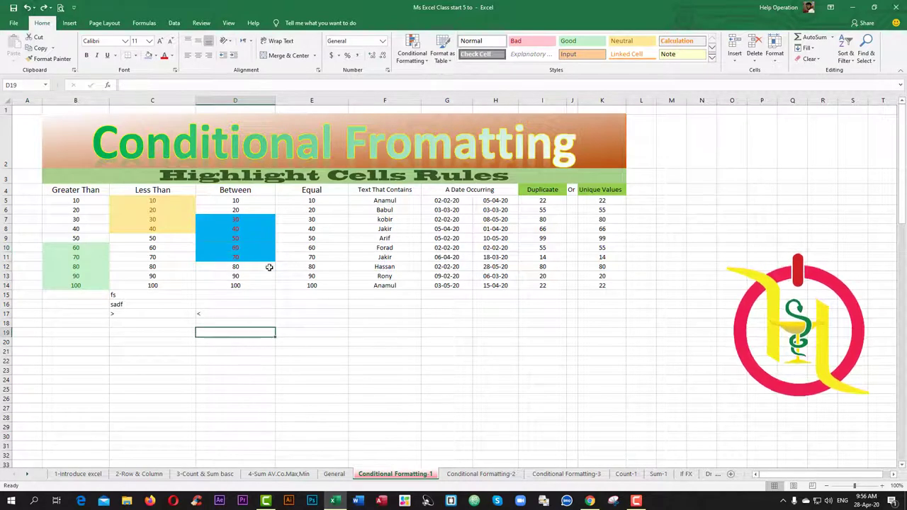
Step: Add an Equal To 50 rule with a Red Border to E5:E14
left_click_drag(310, 200, 317, 284)
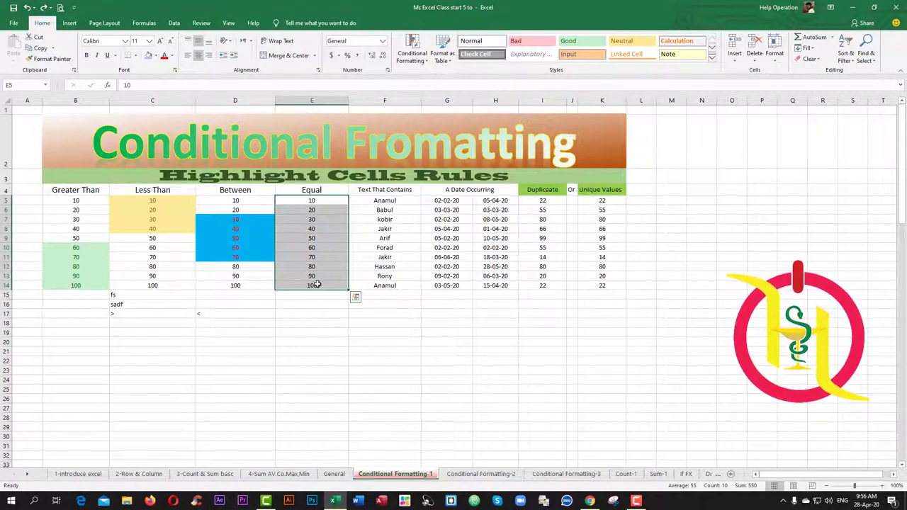
left_click(412, 49)
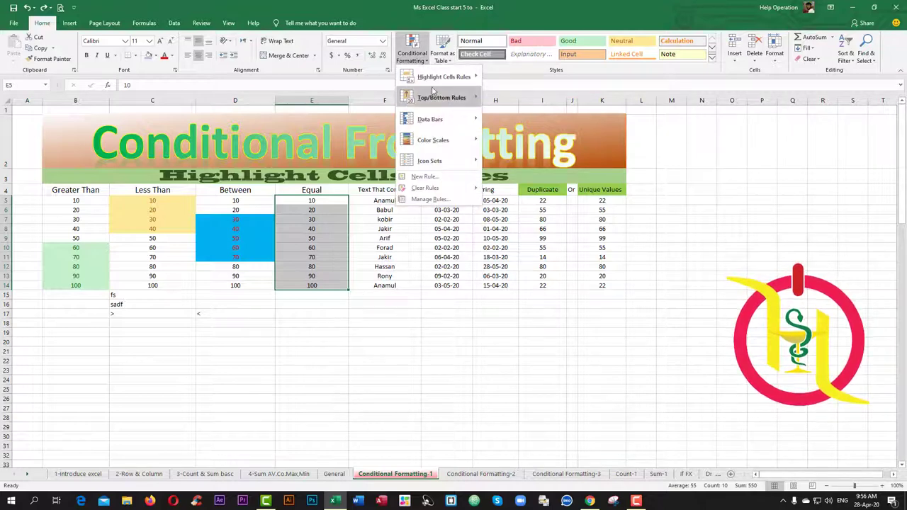
mouse_move(438, 79)
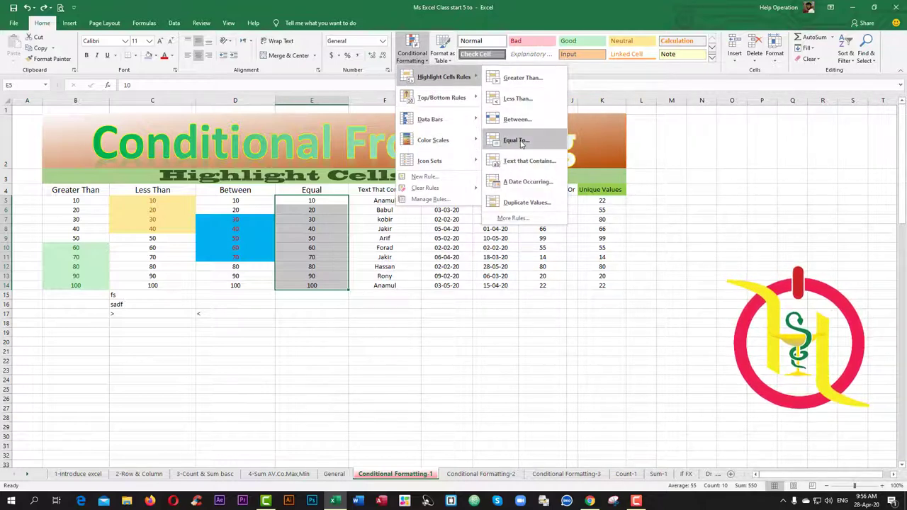
left_click(521, 141)
left_click_drag(438, 271, 424, 334)
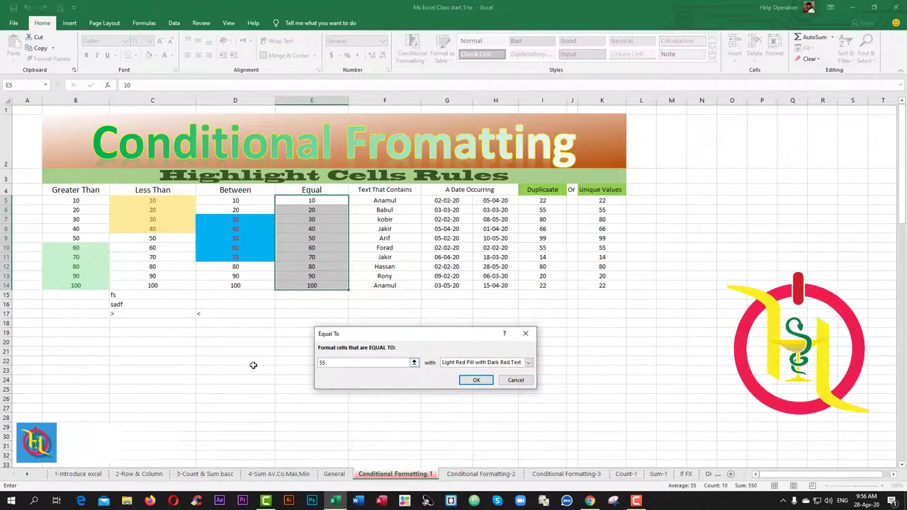
left_click_drag(331, 365, 308, 362)
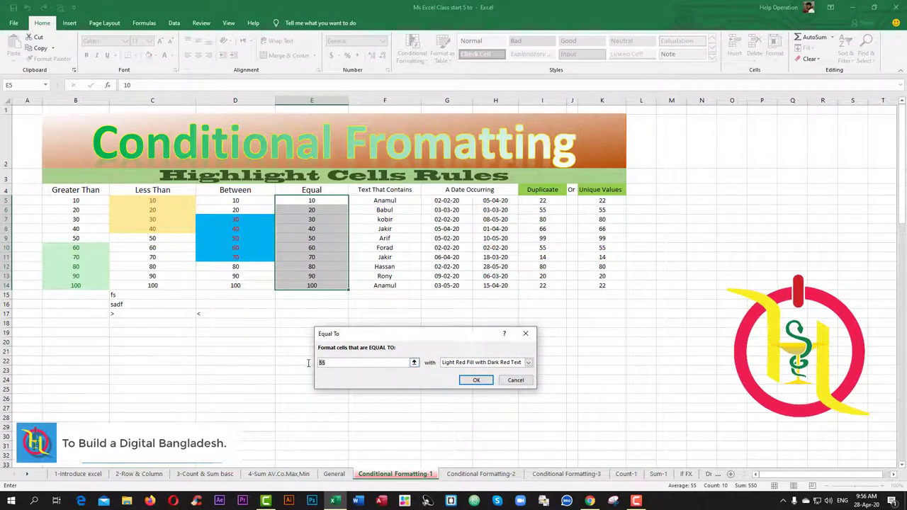
type("50")
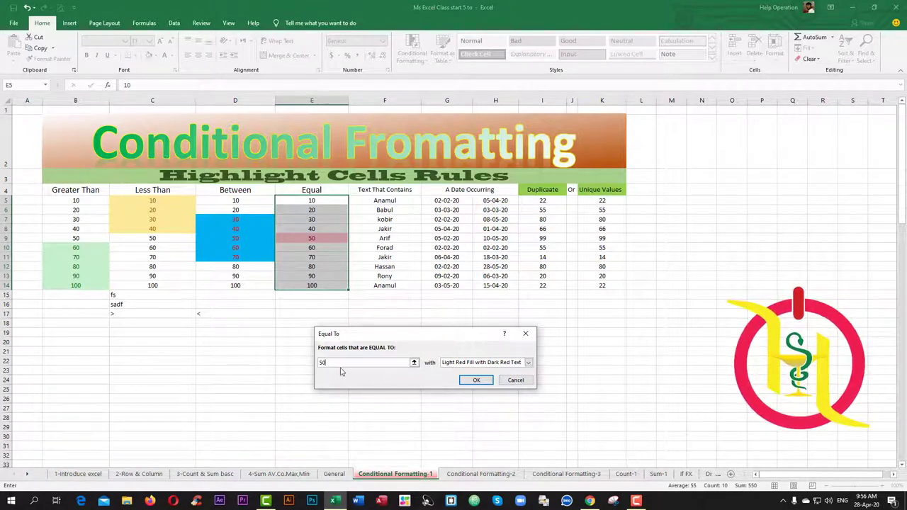
left_click(528, 362)
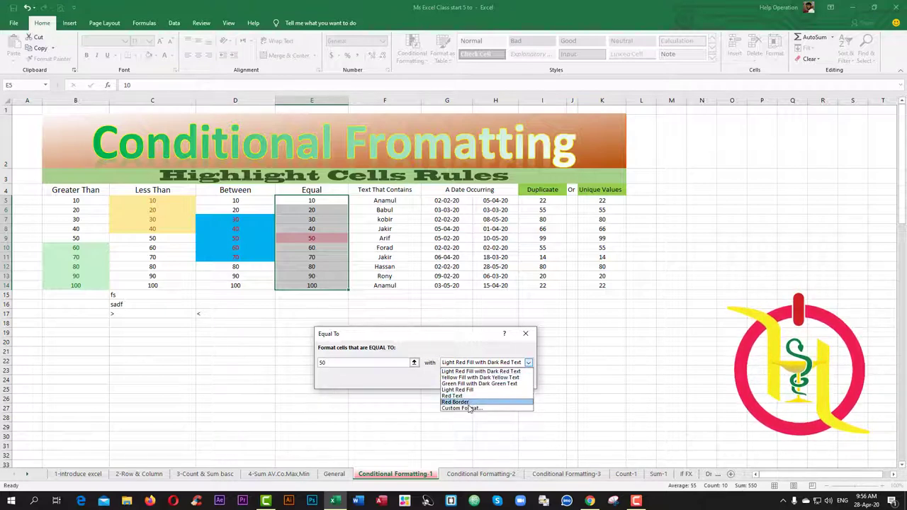
left_click(474, 403)
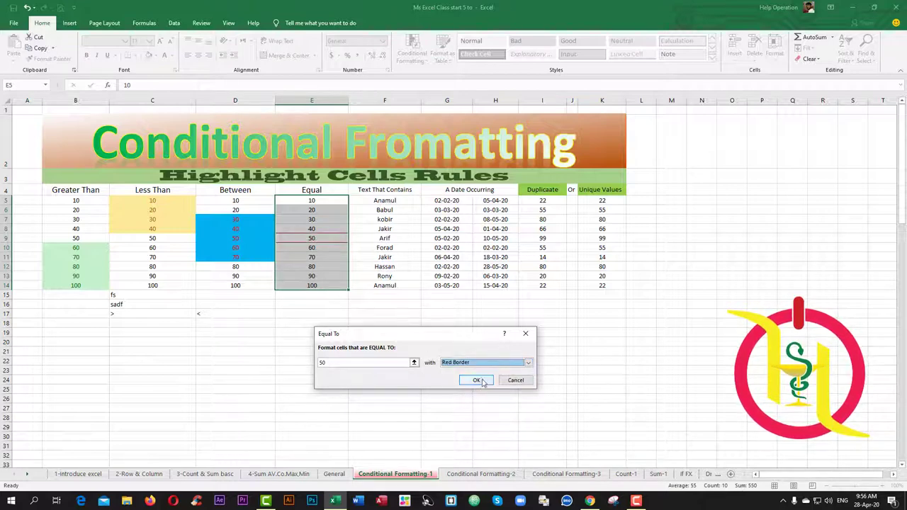
left_click(476, 380)
left_click(294, 332)
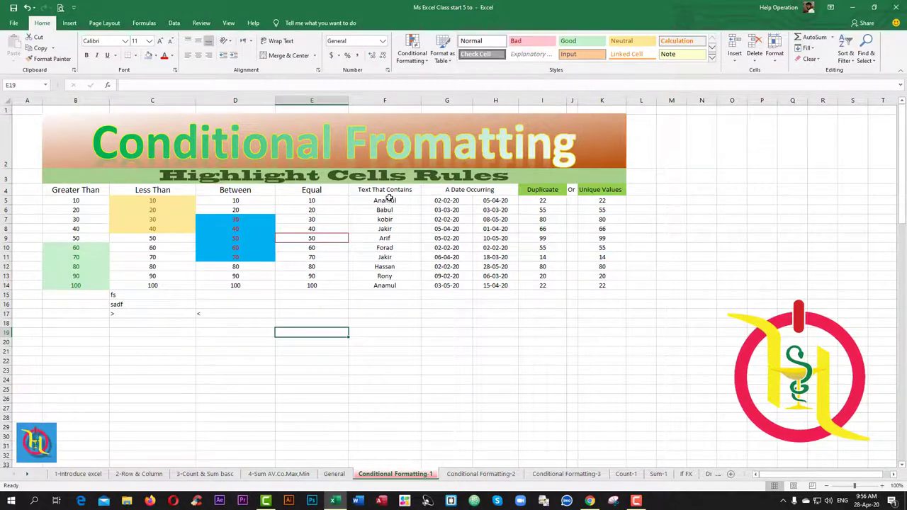
Step: Select the names in the Text That Contains column and start a Text That Contains rule
mouse_move(398, 199)
left_mouse_down()
mouse_move(396, 294)
mouse_move(394, 285)
left_mouse_up()
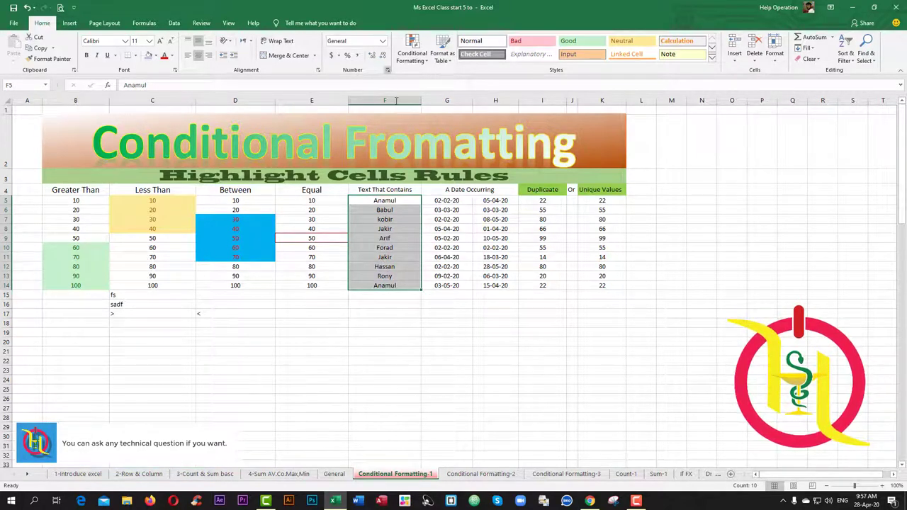
left_click(412, 52)
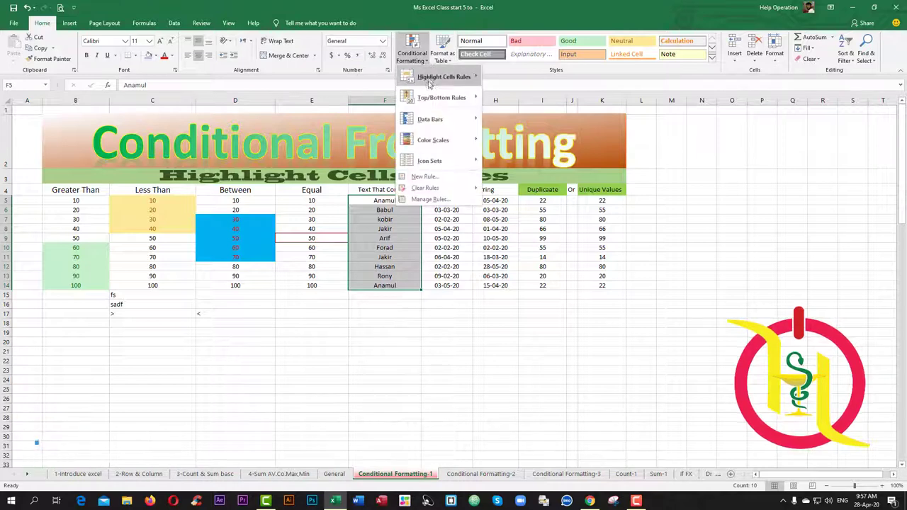
mouse_move(447, 83)
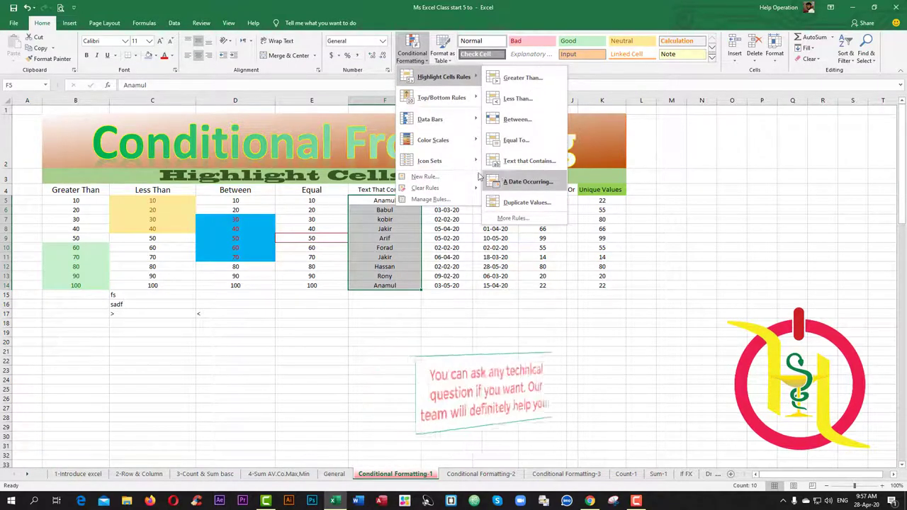
left_click(528, 161)
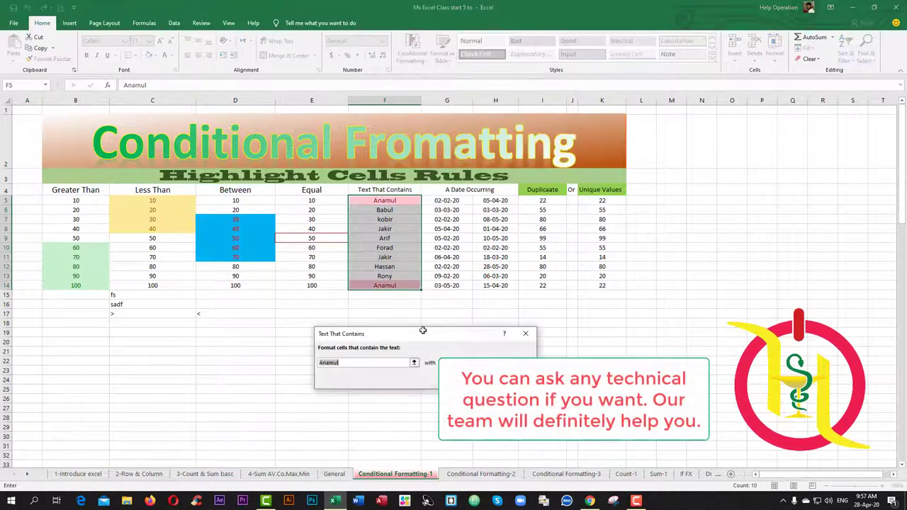
left_click_drag(422, 330, 383, 331)
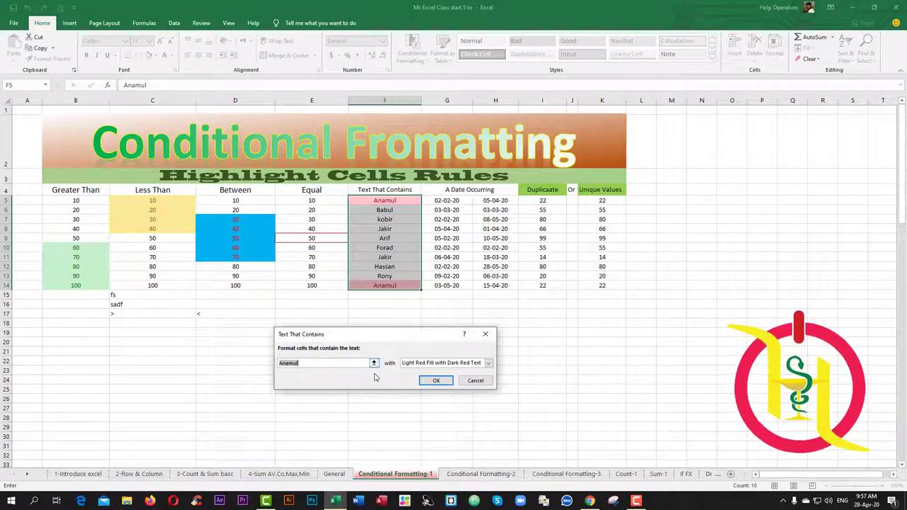
Step: Reference cell F11 (Jakir) as the match text and apply with the default light red format
left_click(374, 364)
left_click(373, 362)
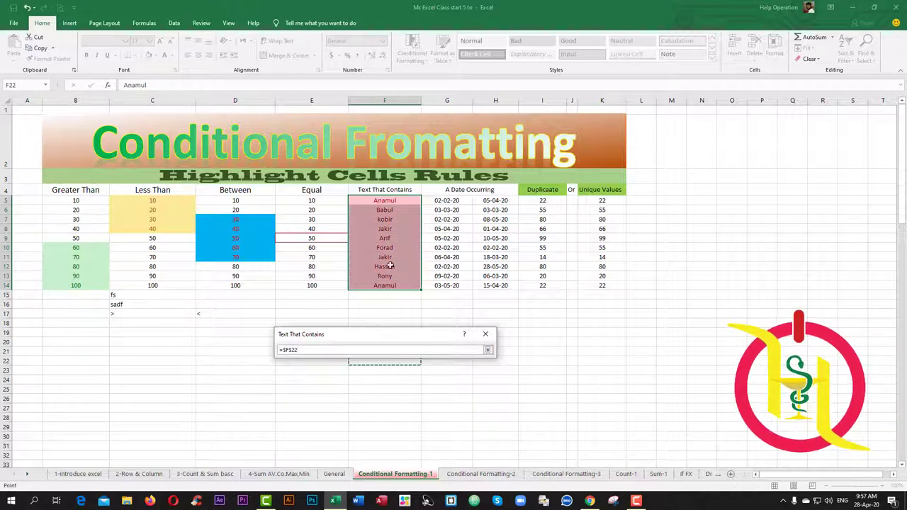
left_click(487, 349)
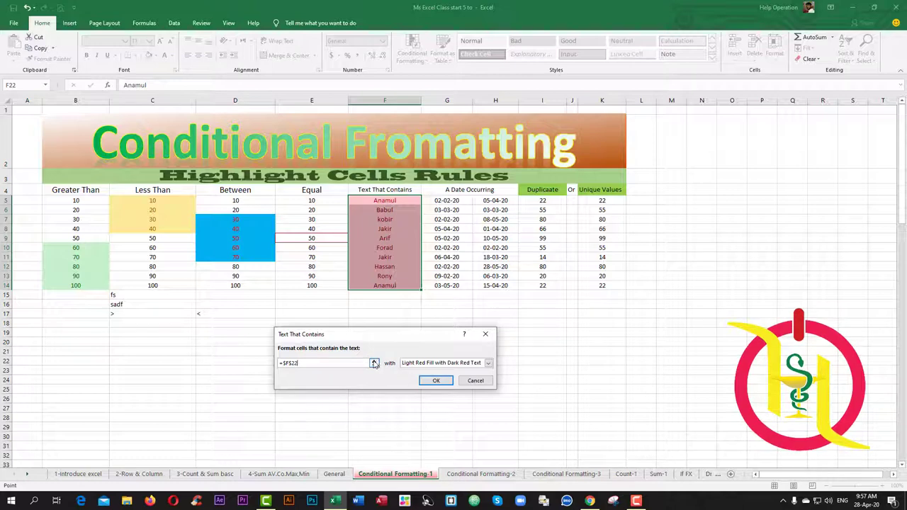
left_click(374, 364)
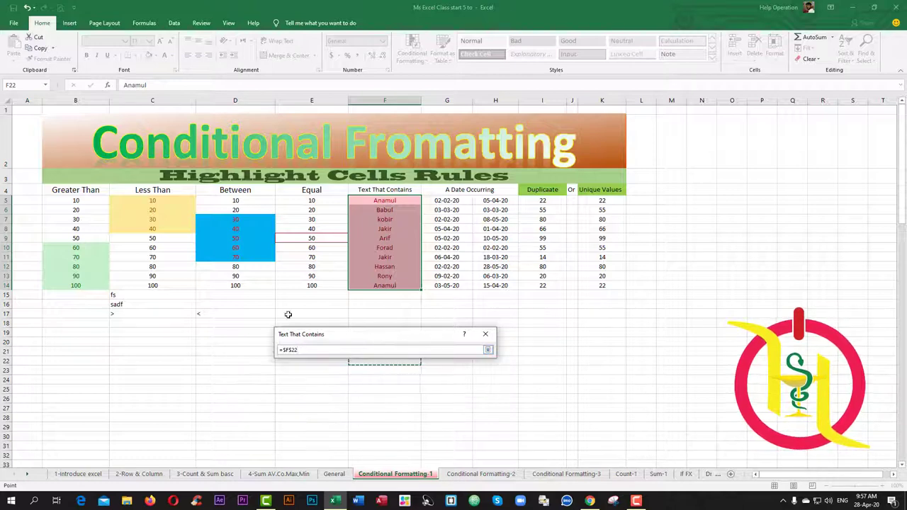
left_click(375, 237)
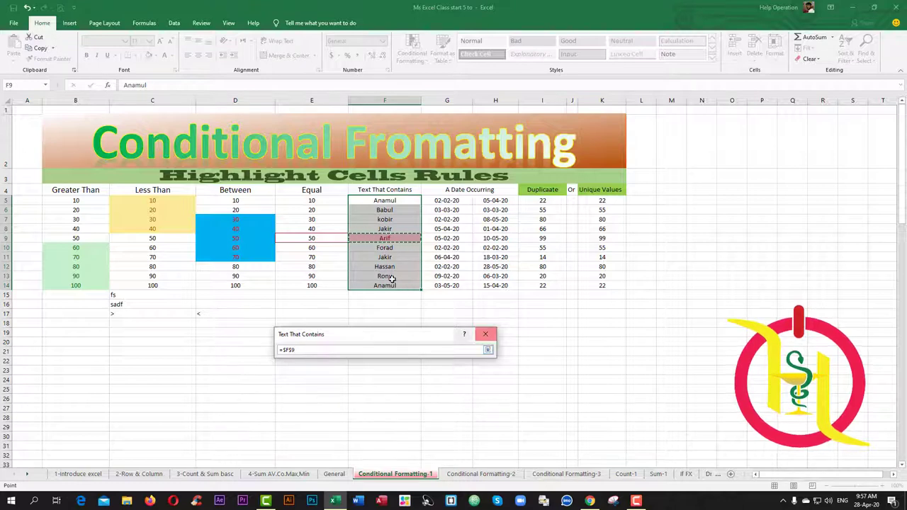
left_click(382, 258)
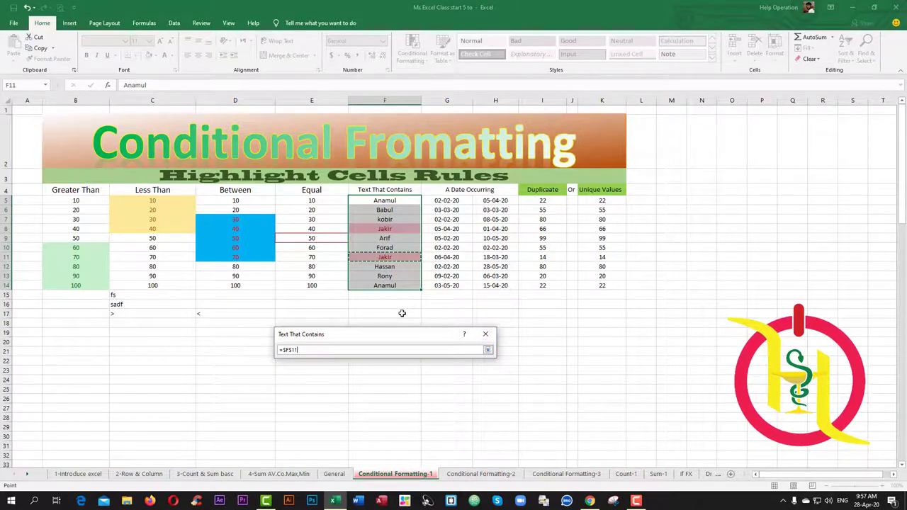
left_click(486, 339)
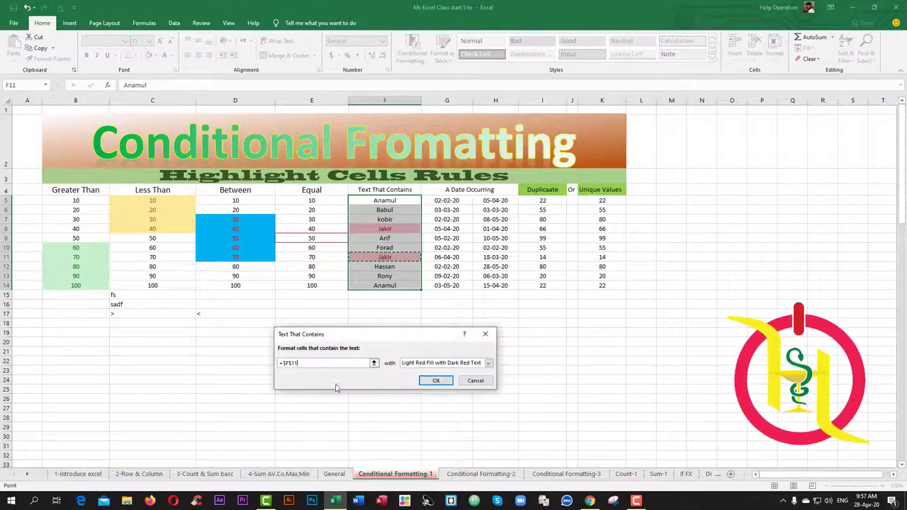
left_click(436, 380)
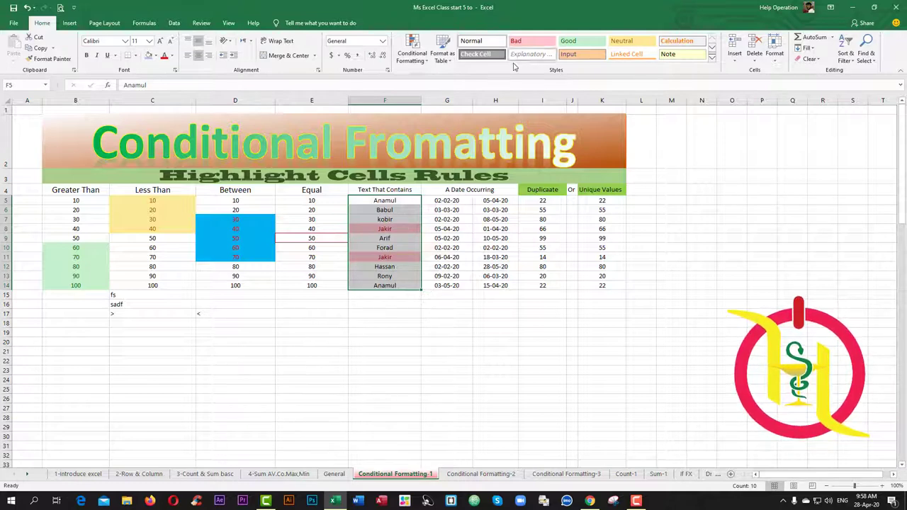
Step: Add a Text That Contains rule for Arif using Green Fill with Dark Green Text
left_click(431, 64)
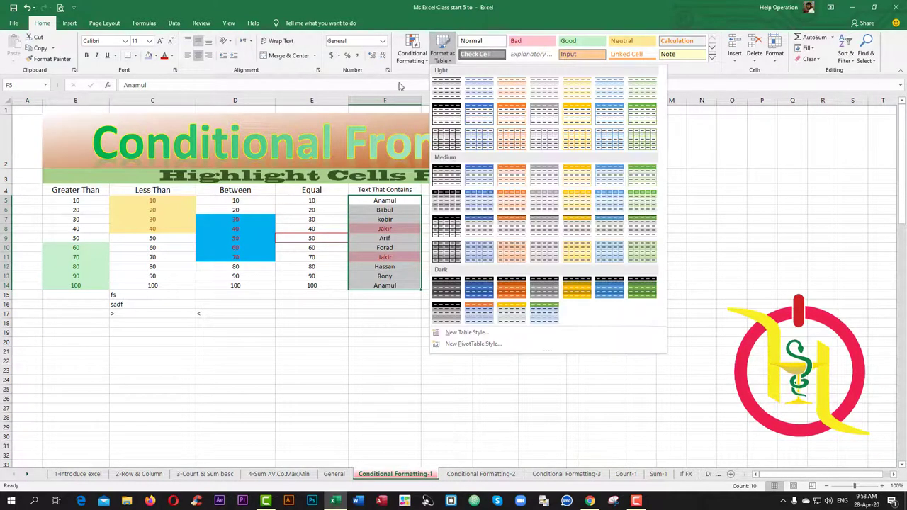
left_click(423, 61)
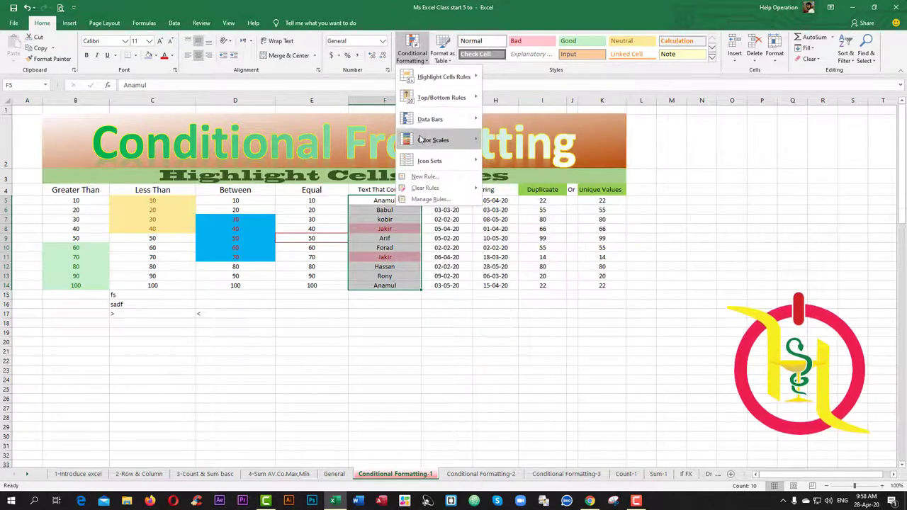
mouse_move(453, 77)
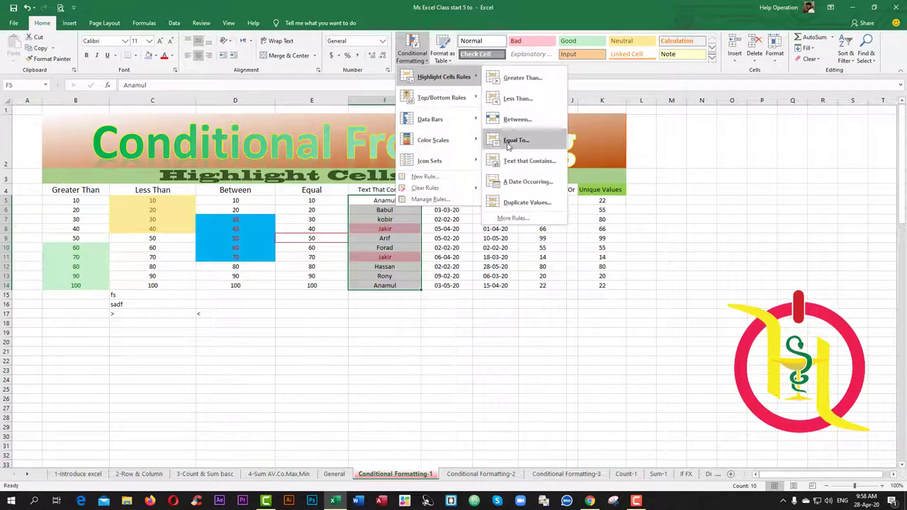
left_click(513, 163)
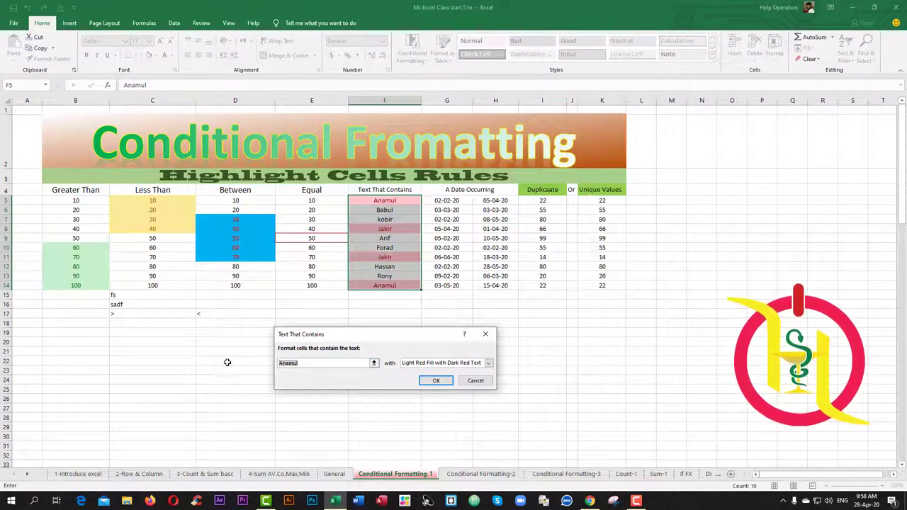
type("A")
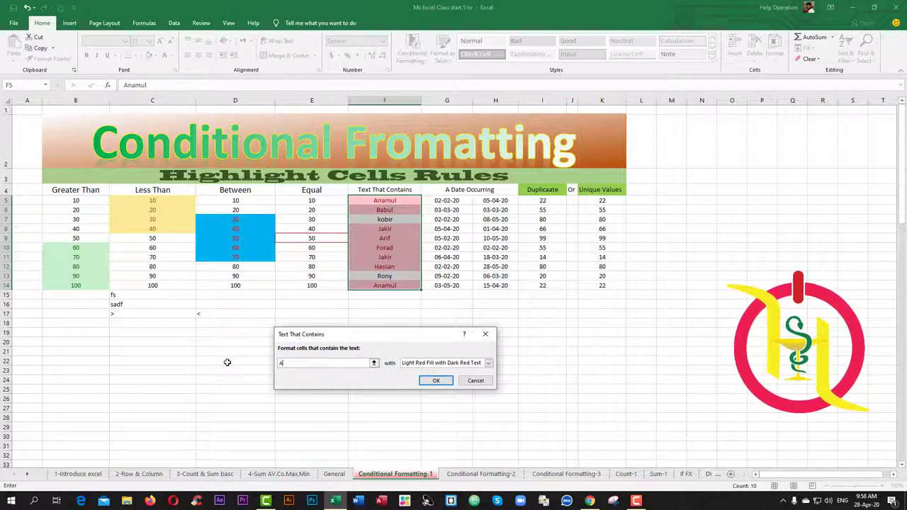
type("rif")
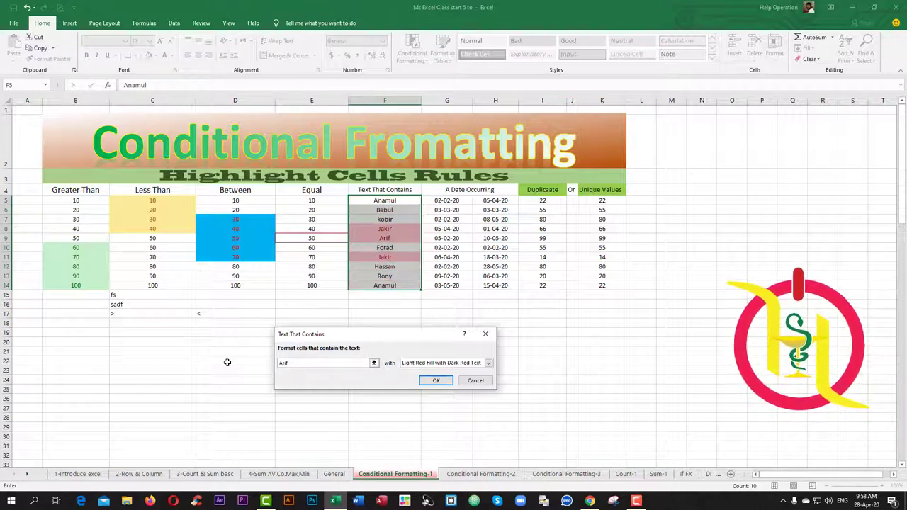
left_click(487, 363)
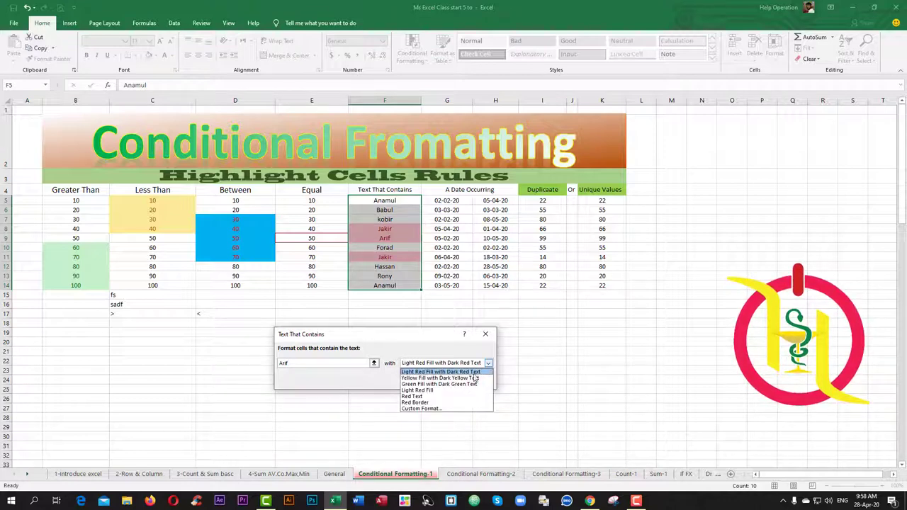
left_click(417, 389)
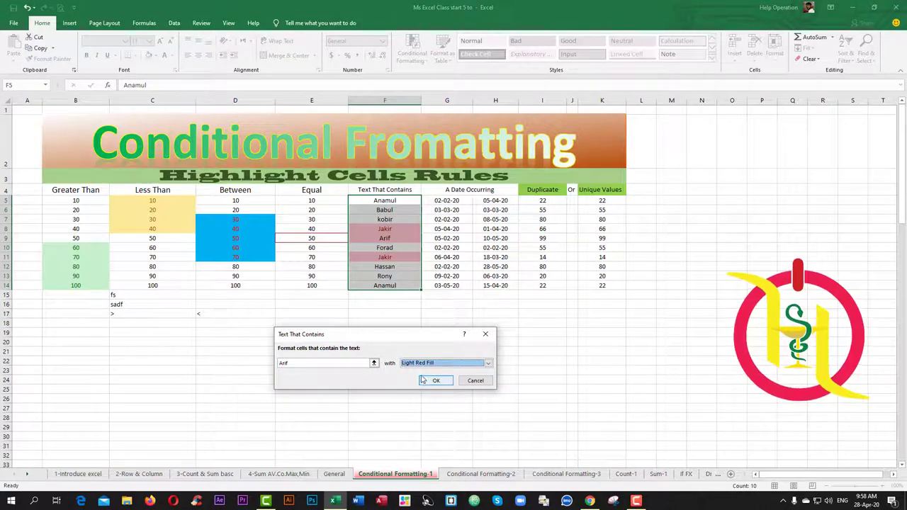
left_click(445, 363)
left_click(429, 384)
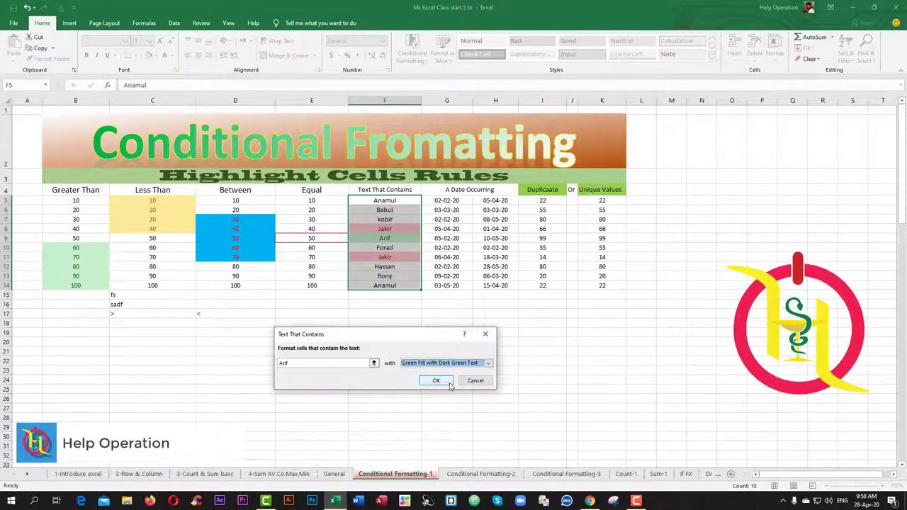
left_click(440, 379)
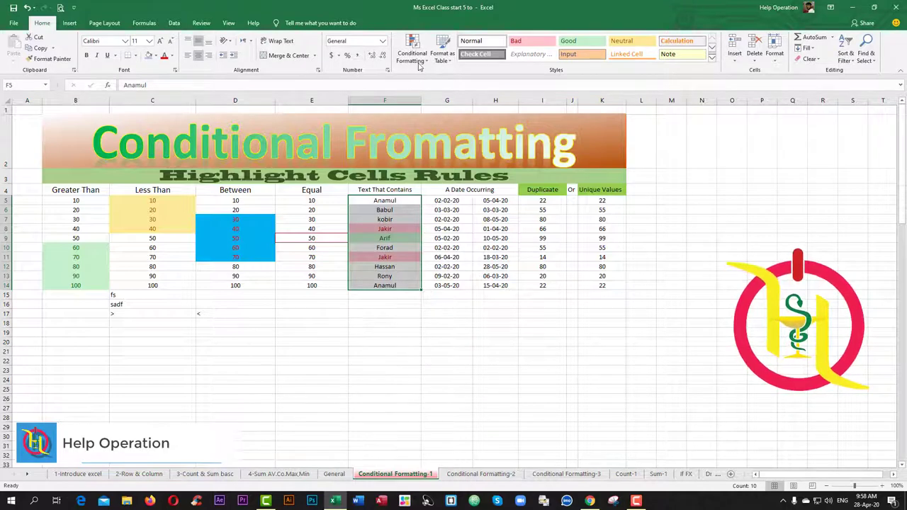
Step: Add a Text That Contains rule referencing cell F6 (Babul) with the default light red format
left_click(420, 64)
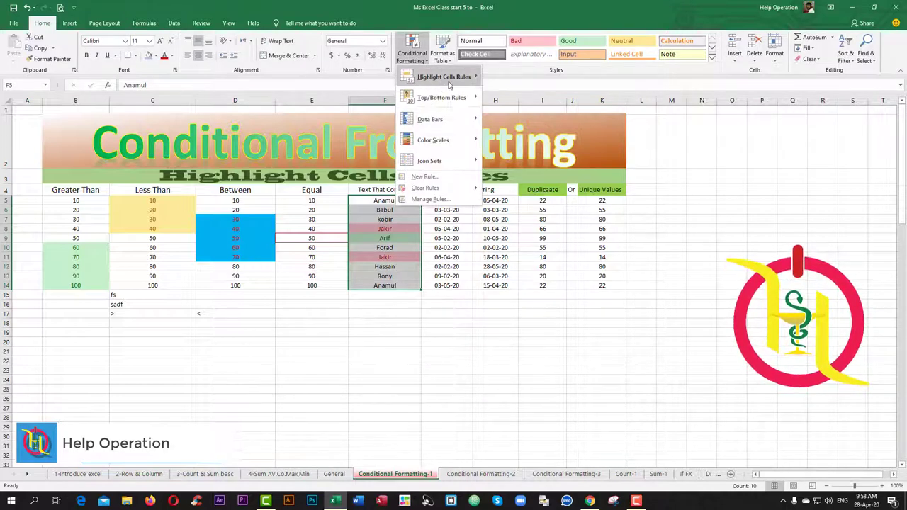
mouse_move(449, 85)
left_click(521, 159)
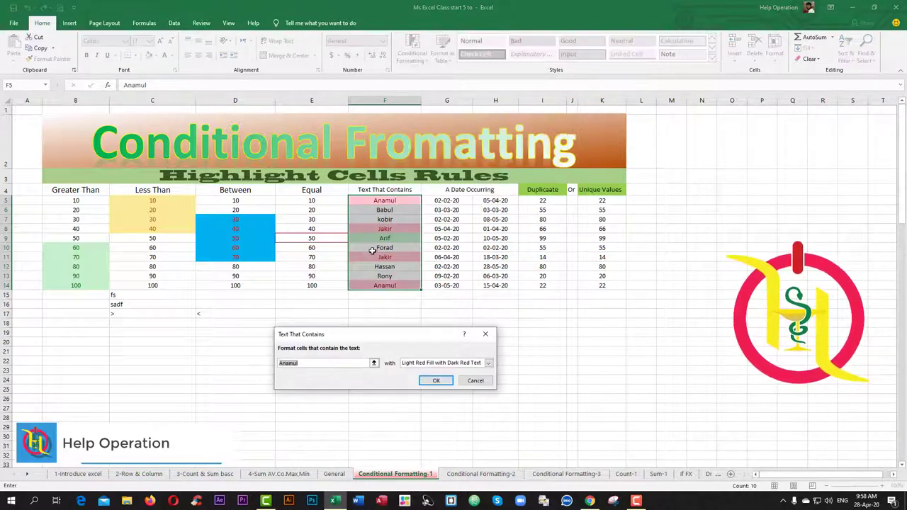
left_click(384, 219)
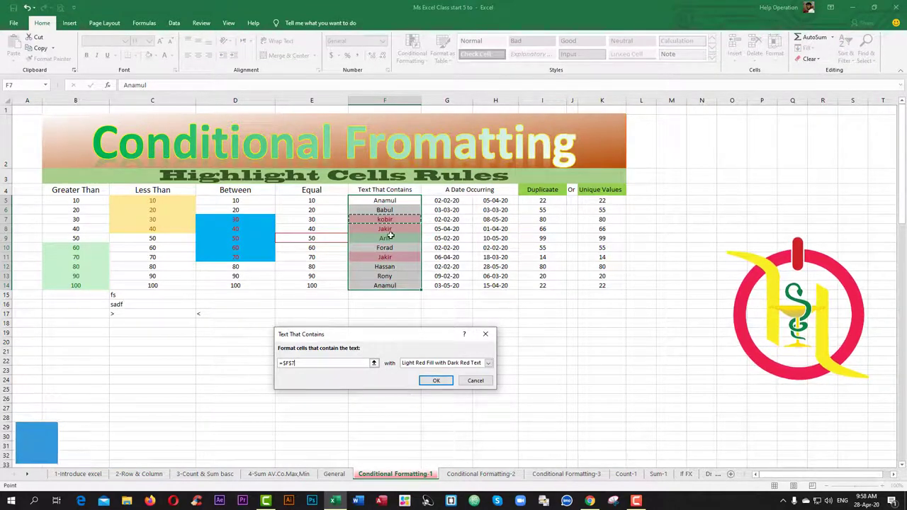
left_click(384, 210)
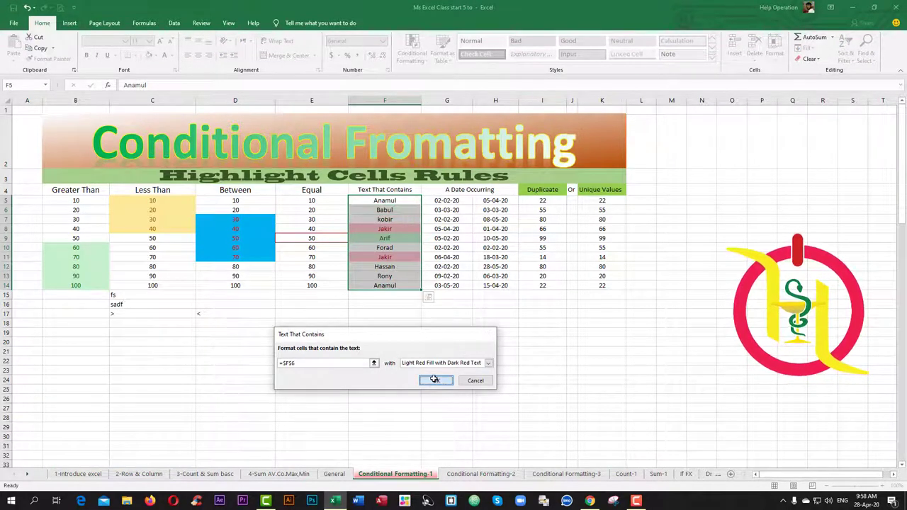
left_click(434, 379)
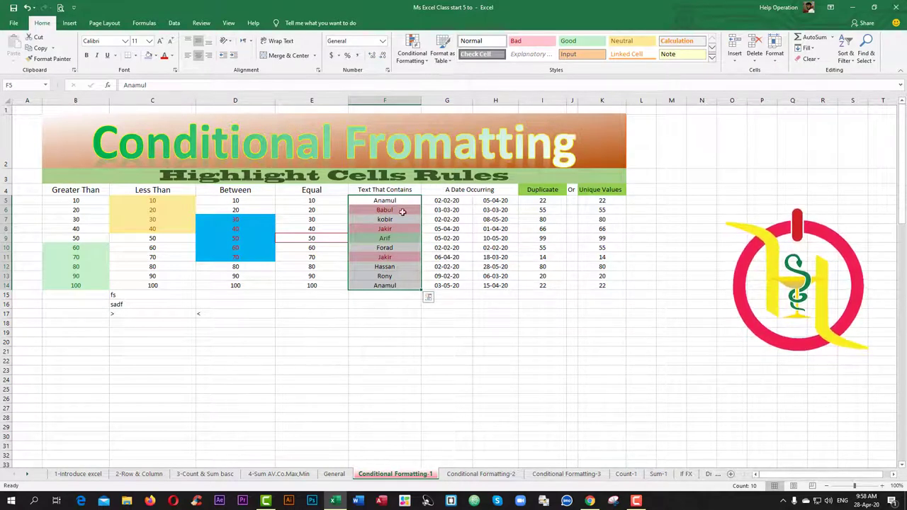
Step: Select the dates in G5:G14 and start an A Date Occurring rule
left_click_drag(441, 202, 445, 291)
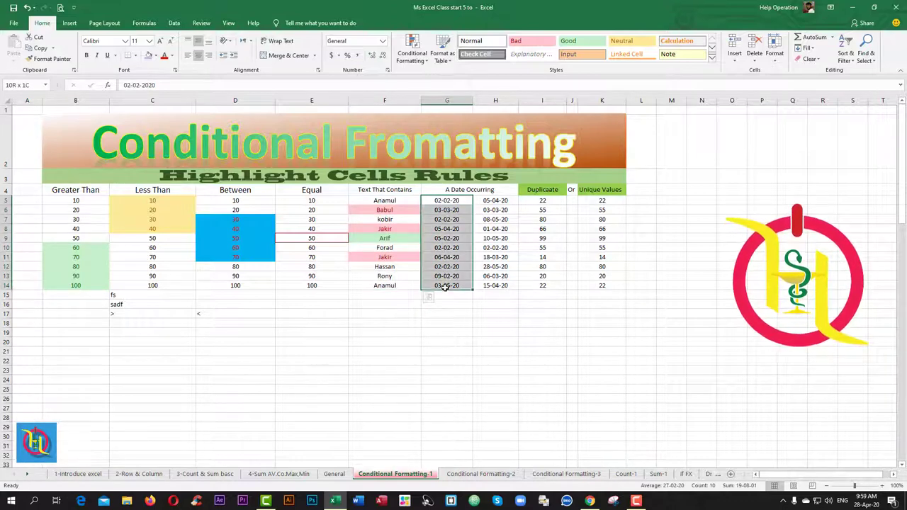
left_click(425, 61)
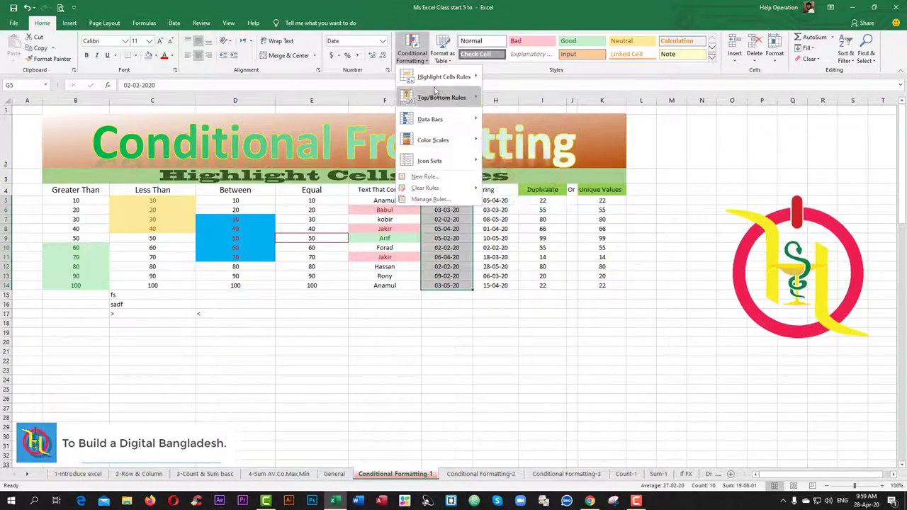
mouse_move(452, 77)
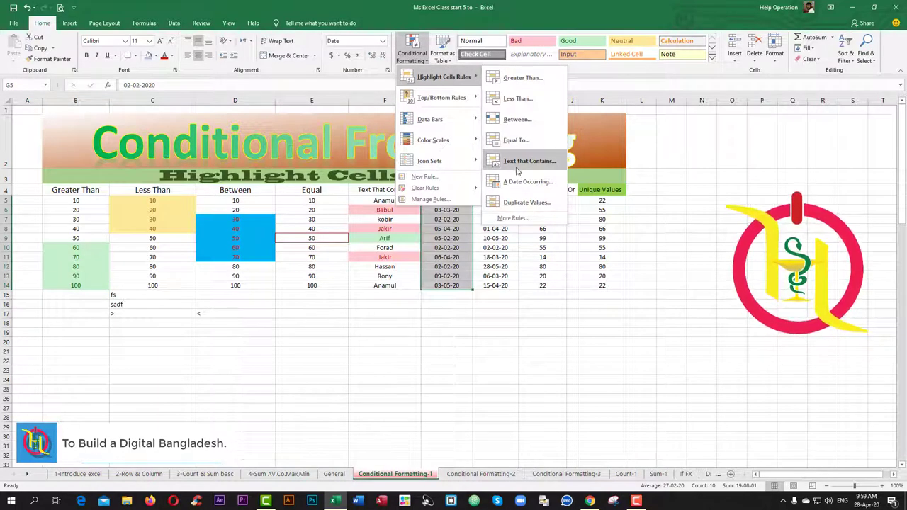
left_click(518, 183)
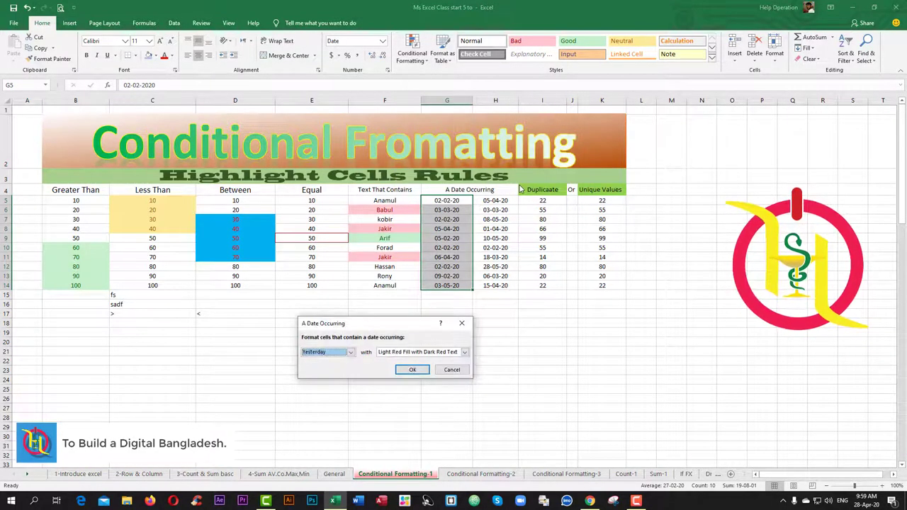
left_click_drag(374, 323, 252, 320)
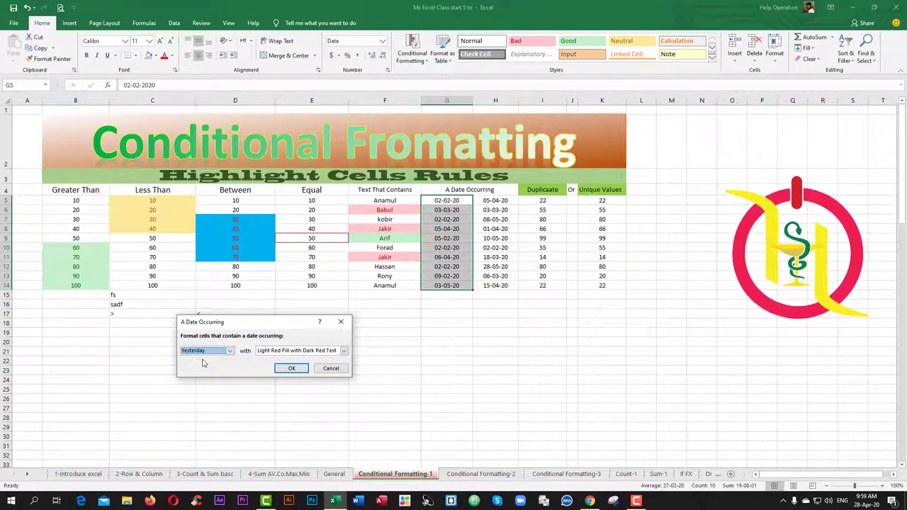
Step: Preview the Today, Tomorrow, Last 7 days, This week, Last week, Last month and This Month periods
left_click(230, 351)
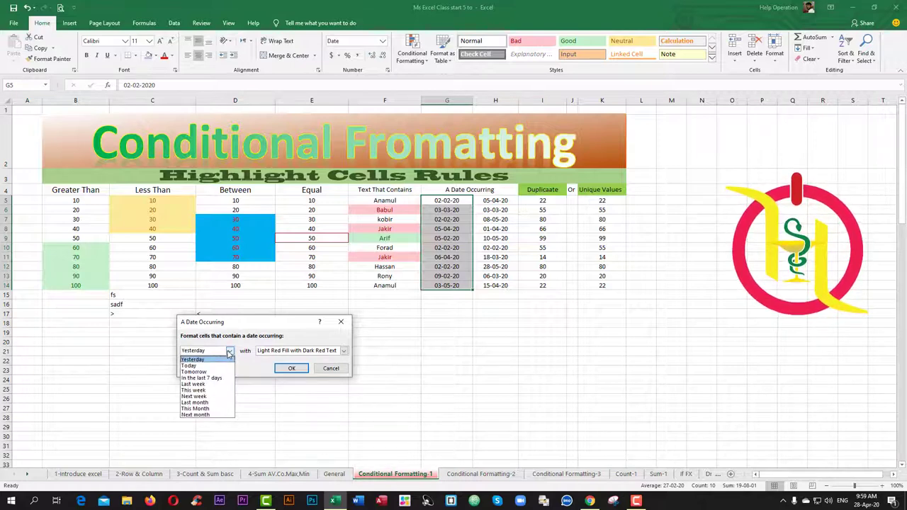
left_click(202, 366)
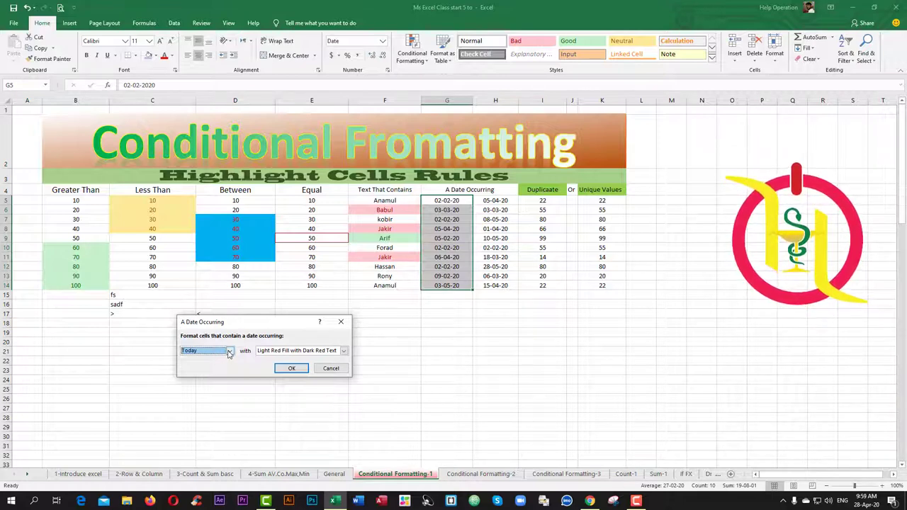
left_click(229, 351)
left_click(205, 372)
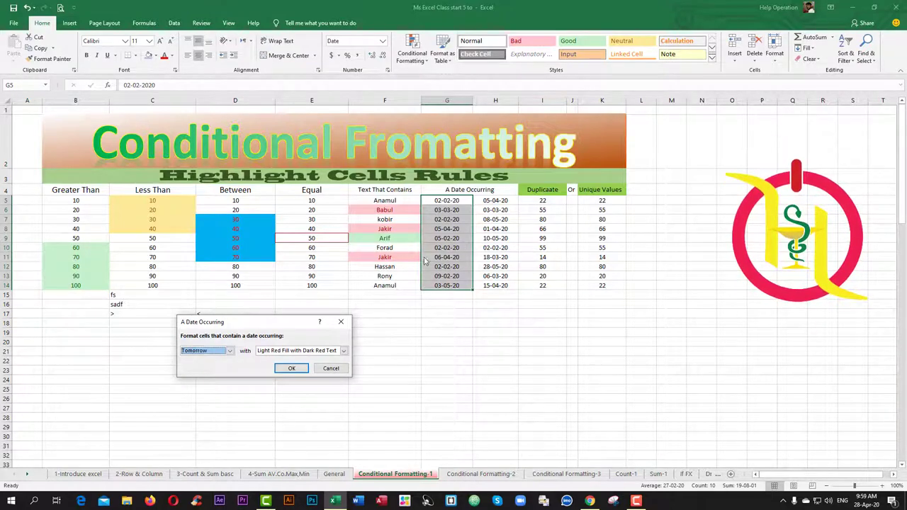
left_click(230, 351)
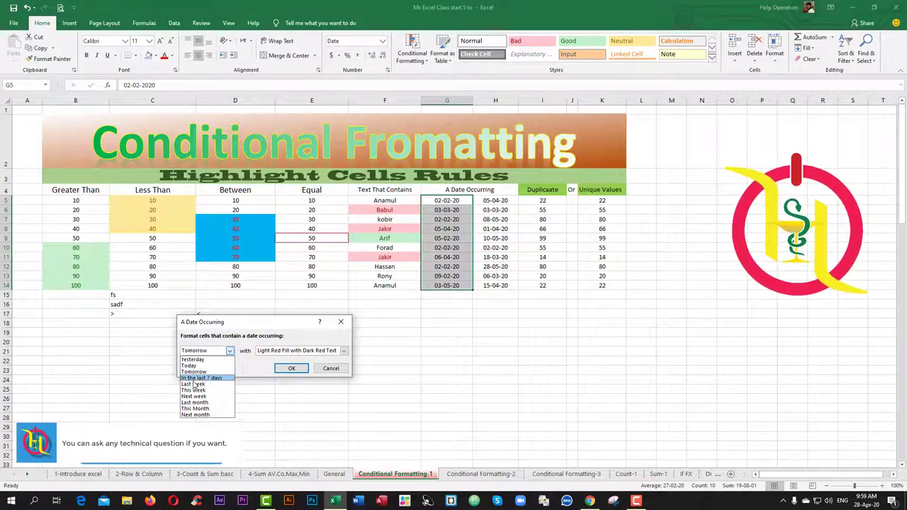
left_click(203, 379)
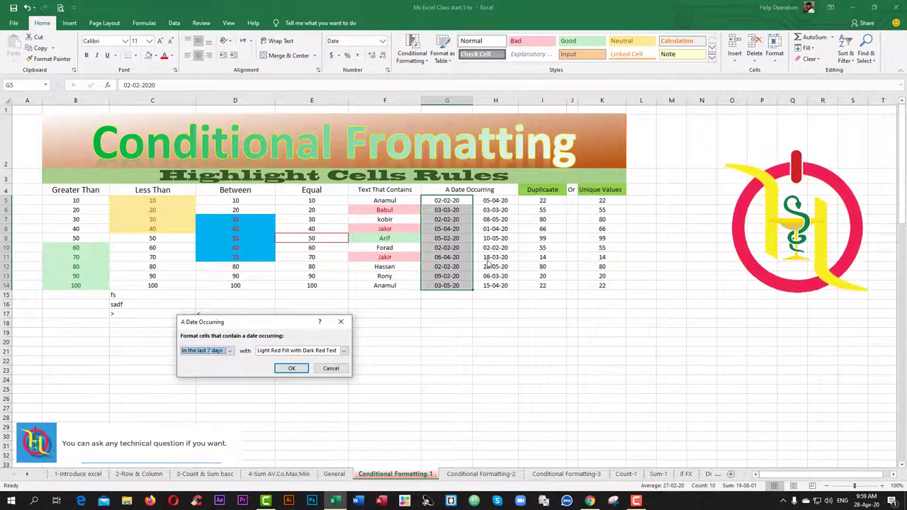
left_click(230, 350)
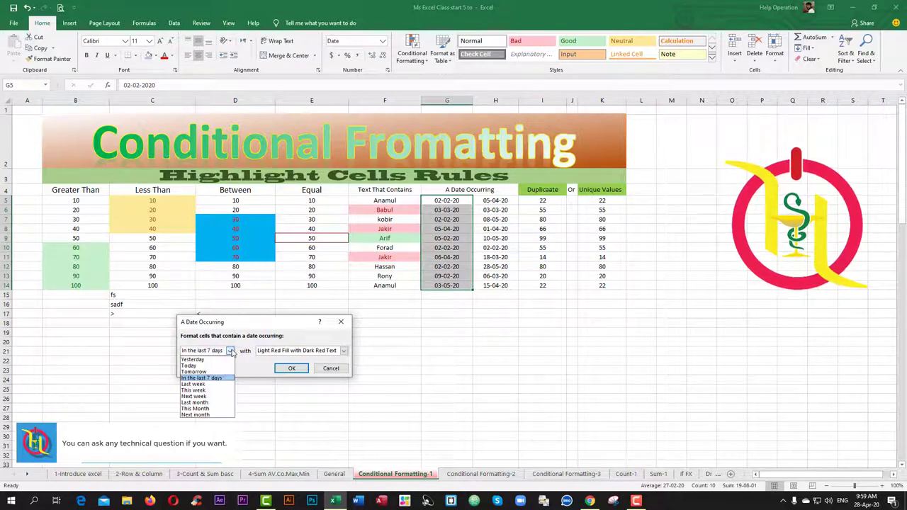
left_click(201, 391)
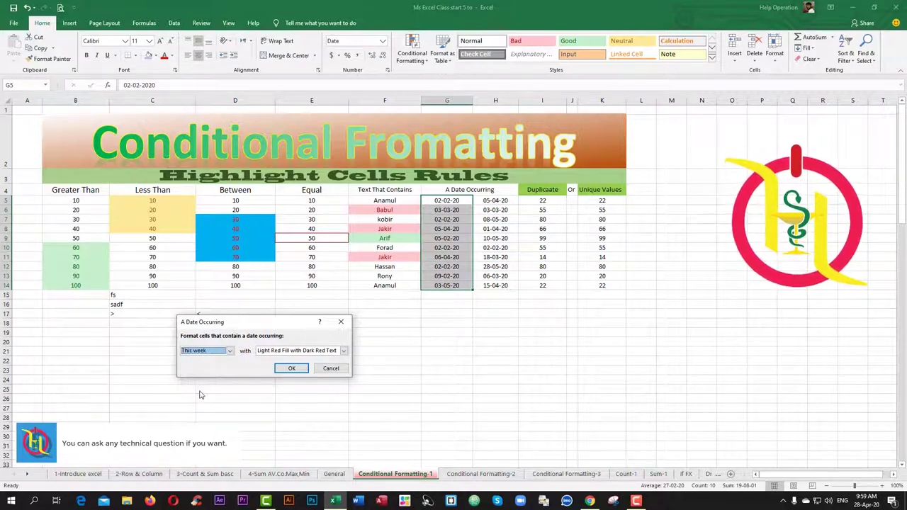
left_click(229, 351)
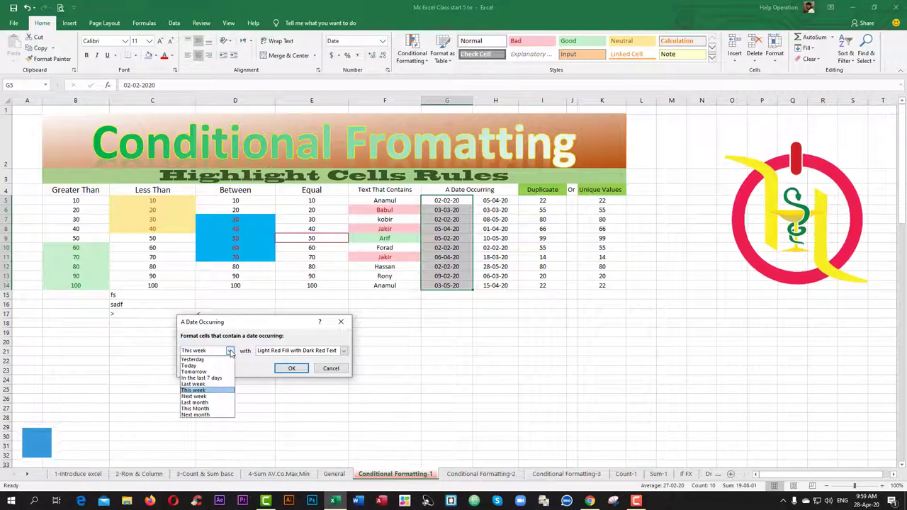
left_click(200, 385)
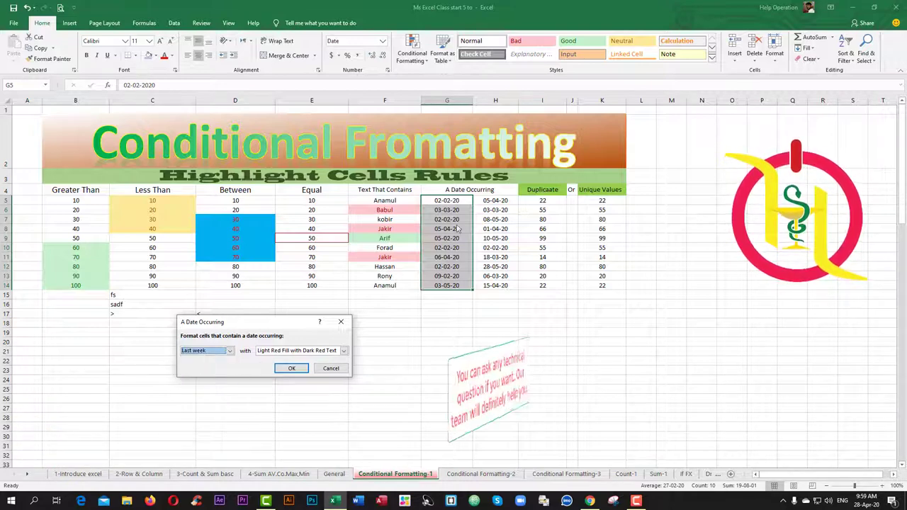
left_click(229, 350)
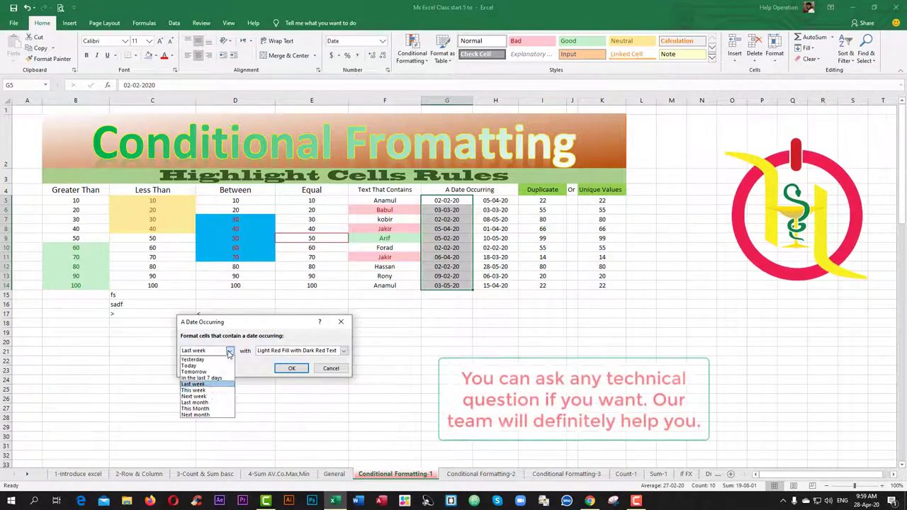
left_click(197, 403)
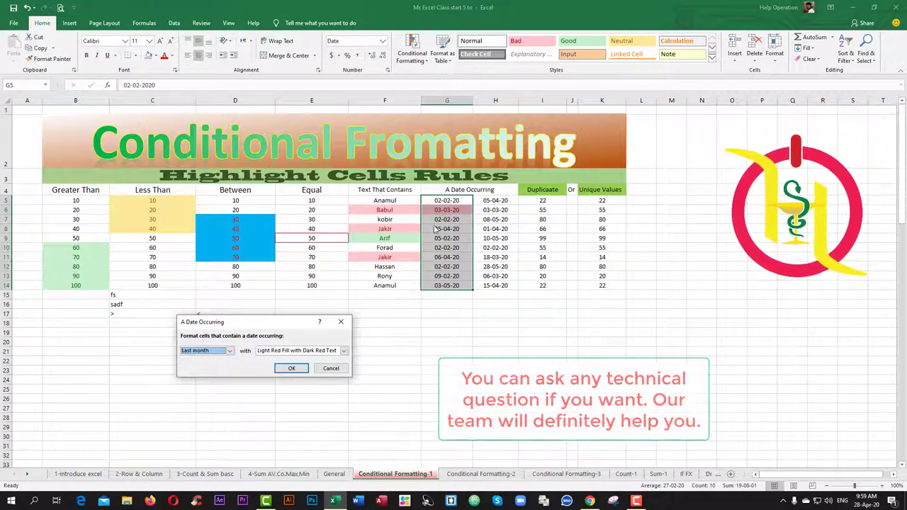
left_click(229, 351)
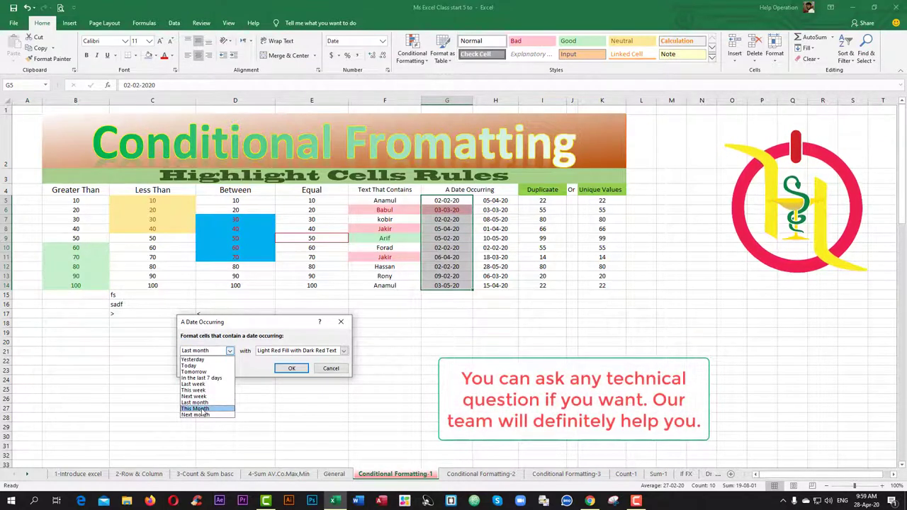
left_click(204, 410)
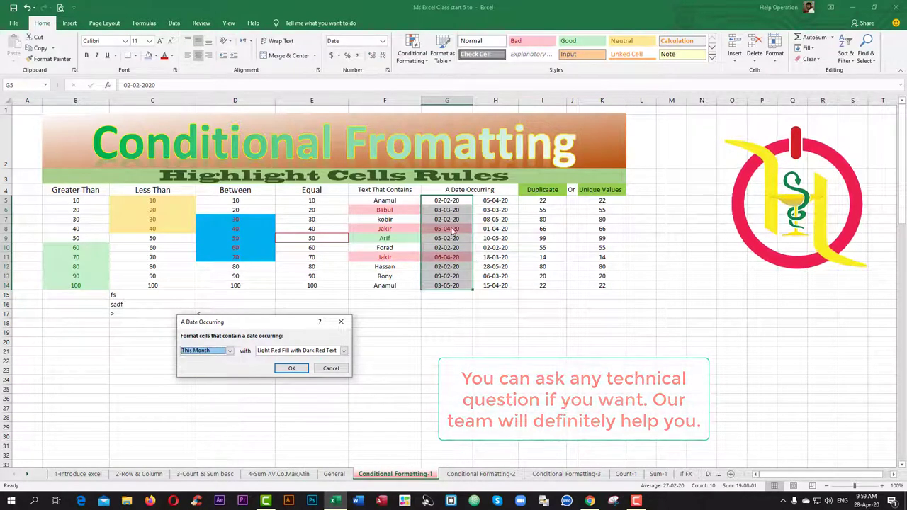
Step: Apply the Next month period with Light Red Fill and Dark Red Text to column G
left_click(343, 350)
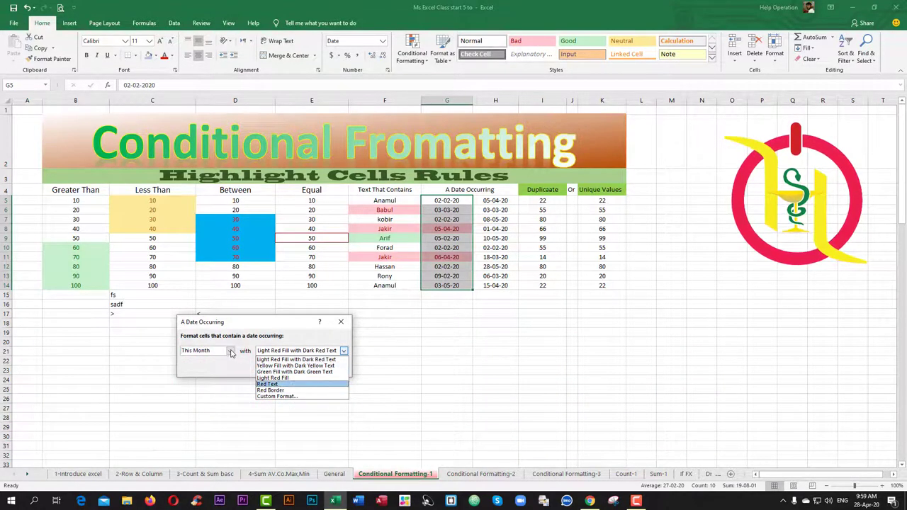
left_click(230, 354)
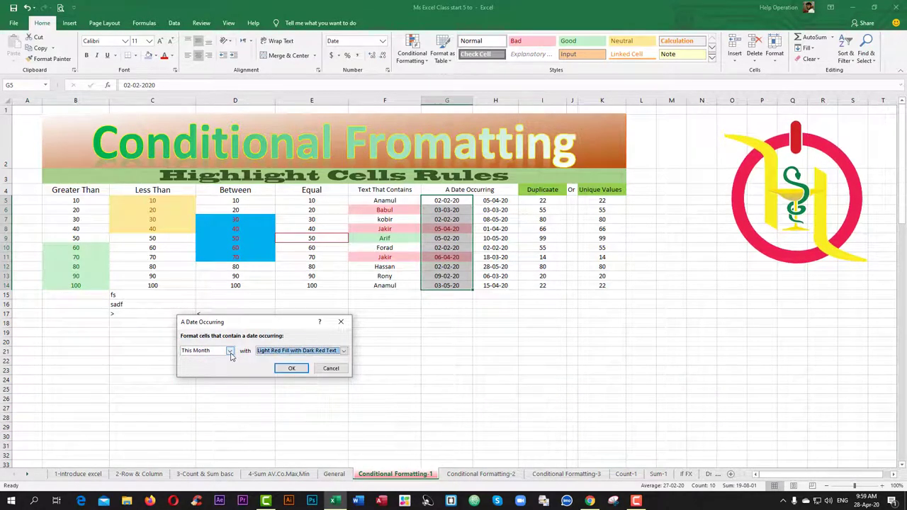
left_click(230, 352)
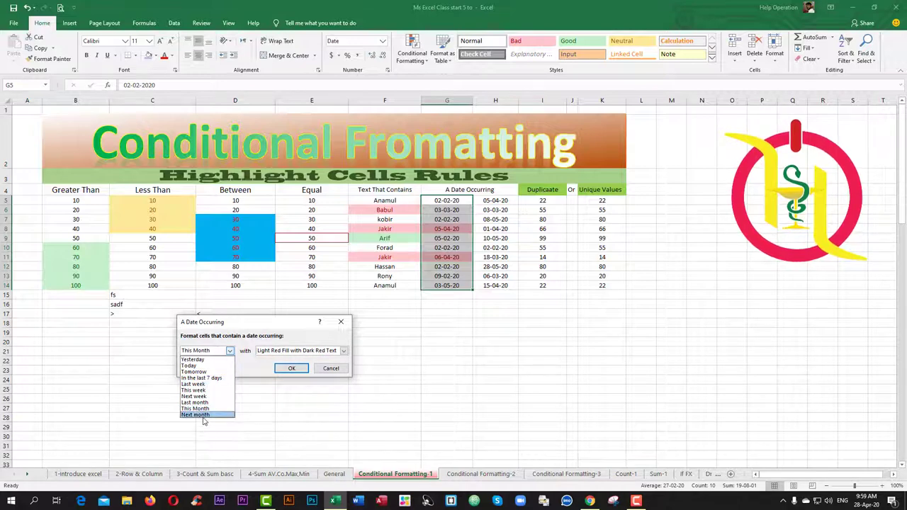
left_click(202, 416)
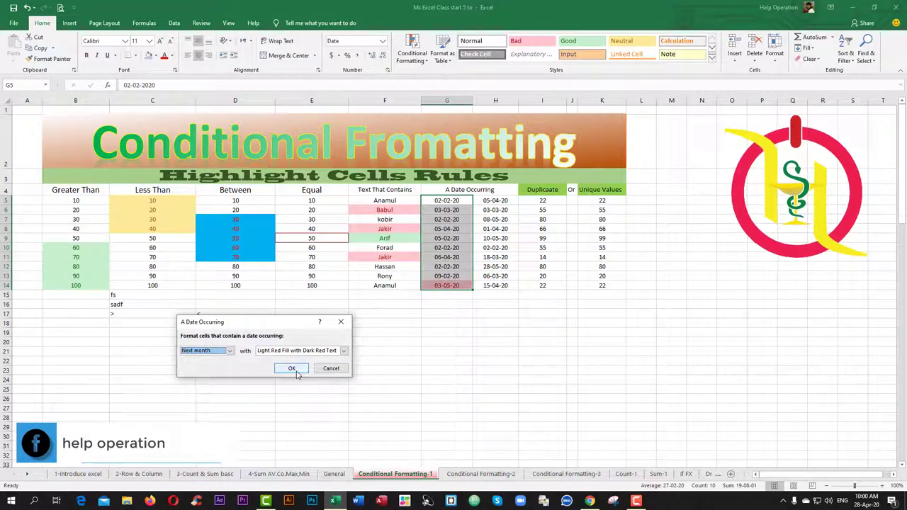
left_click(296, 370)
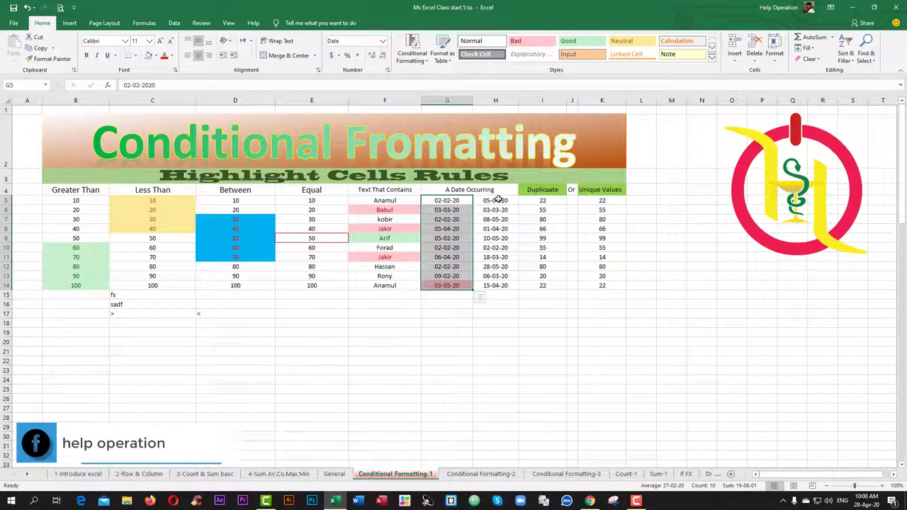
left_click_drag(496, 201, 496, 285)
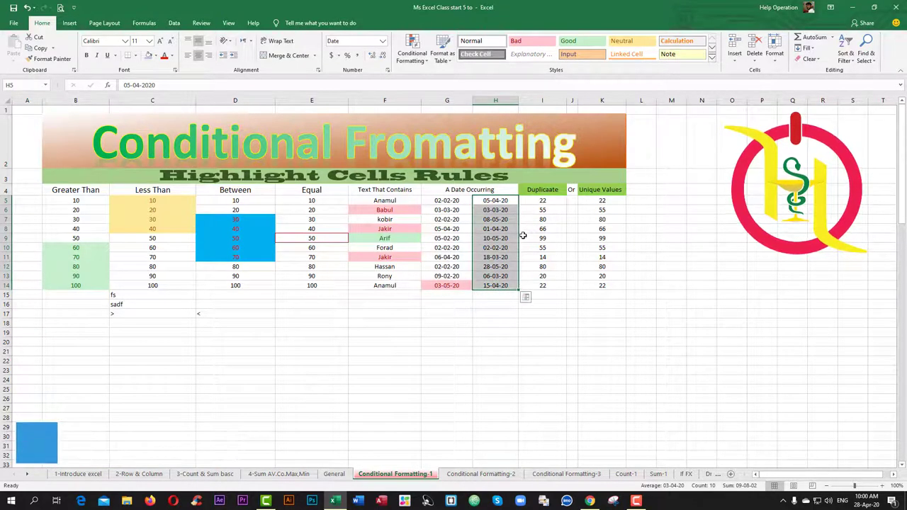
Step: Start an A Date Occurring rule on H5:H14 with the period set to This Month
left_click(410, 62)
mouse_move(458, 80)
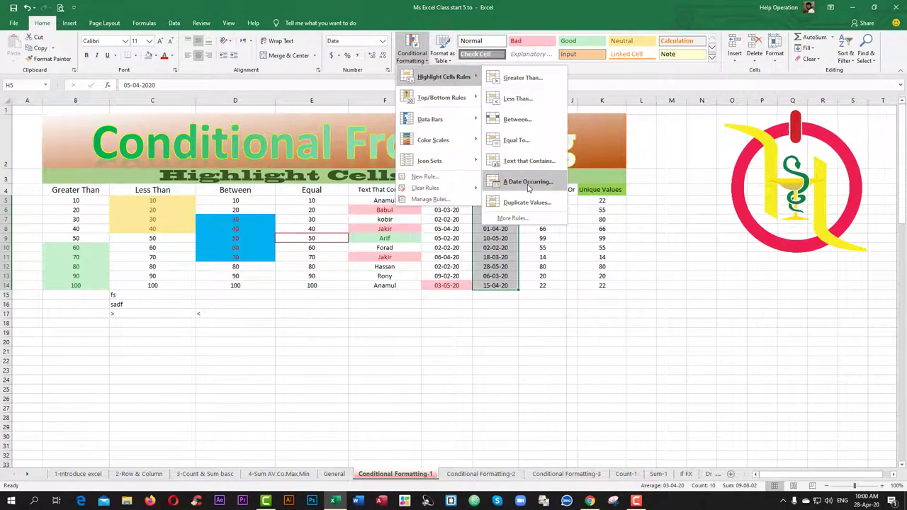
left_click(517, 178)
left_click(221, 356)
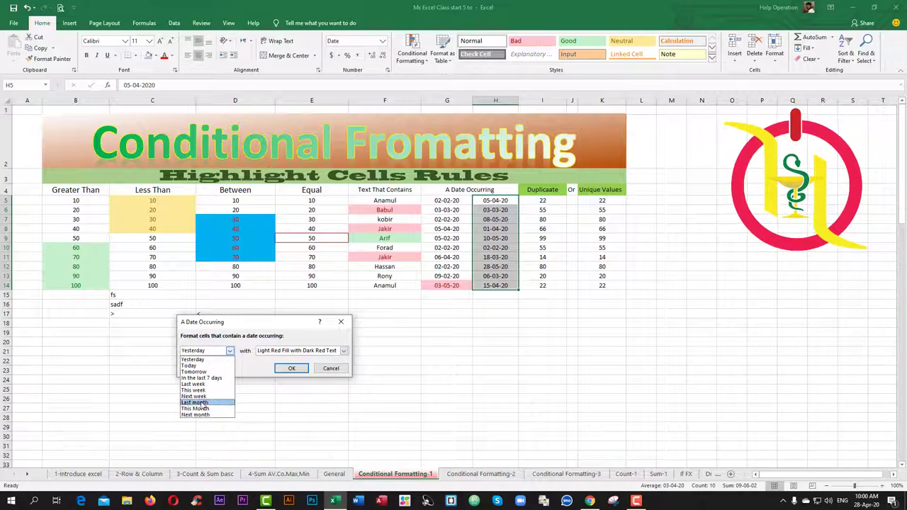
left_click(202, 414)
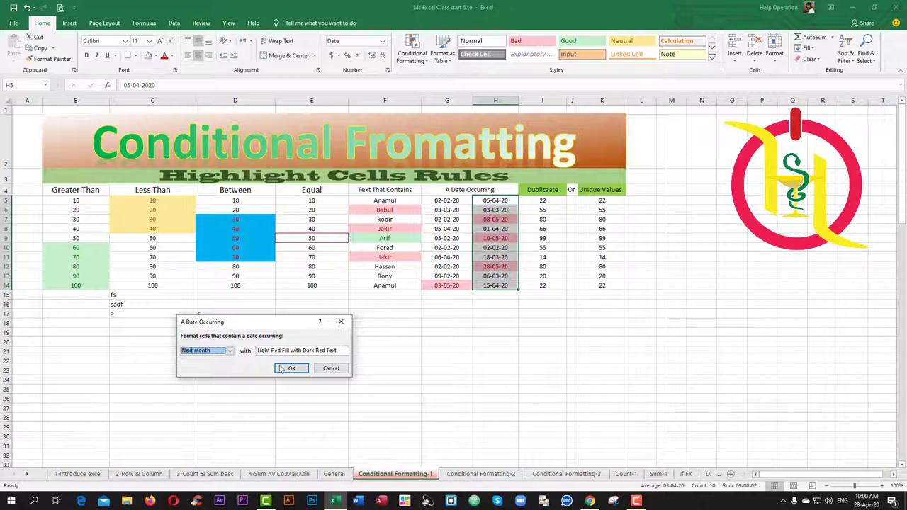
left_click(230, 351)
left_click(192, 410)
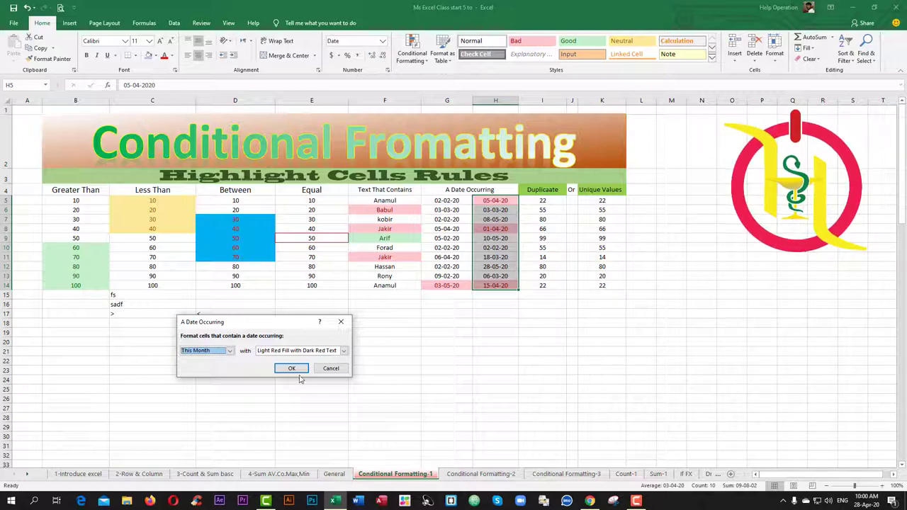
Step: Switch the This Month rule to a custom format with a blue fill
left_click(343, 350)
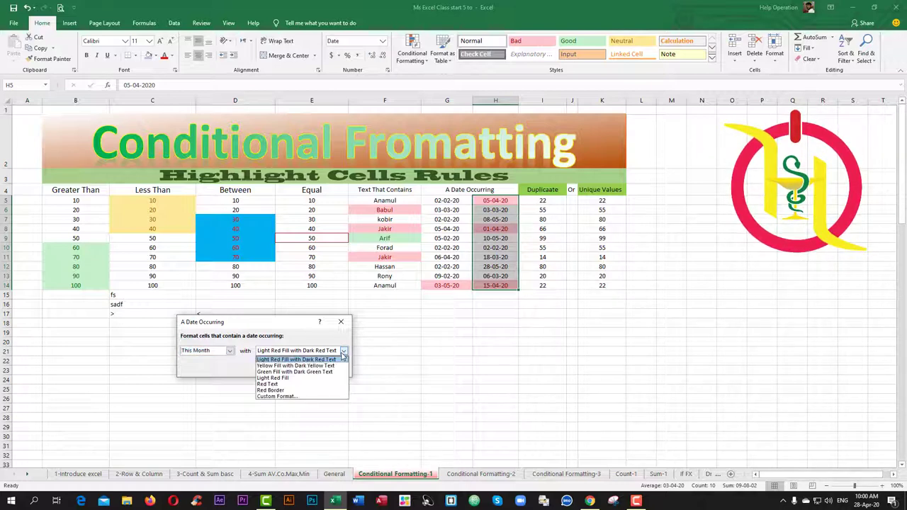
left_click(273, 377)
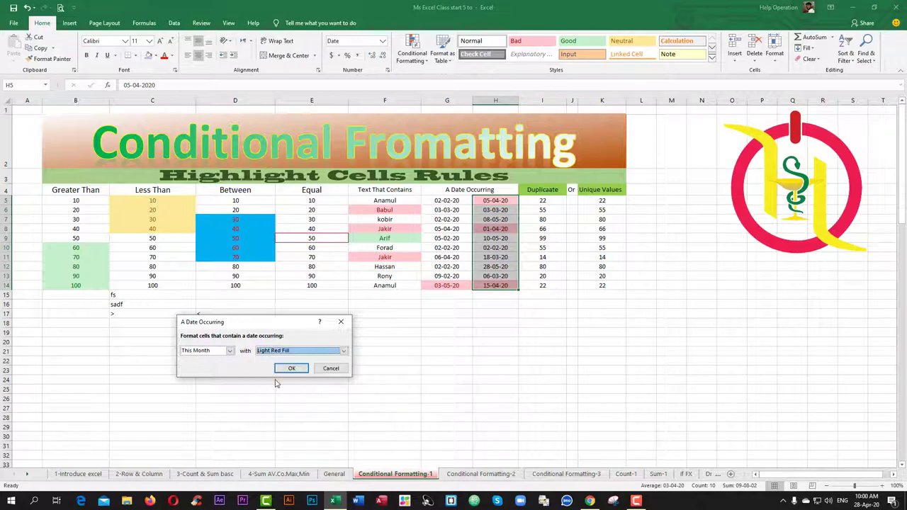
left_click(322, 351)
left_click(283, 403)
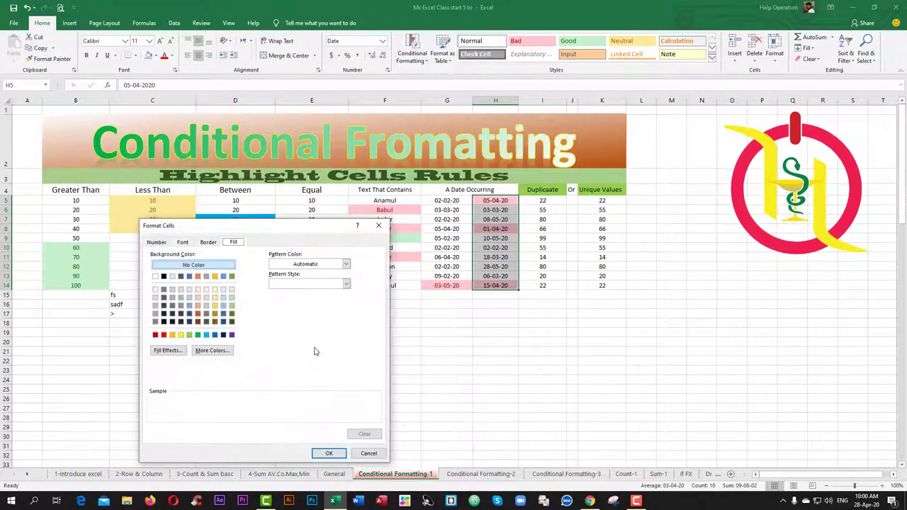
left_click(189, 276)
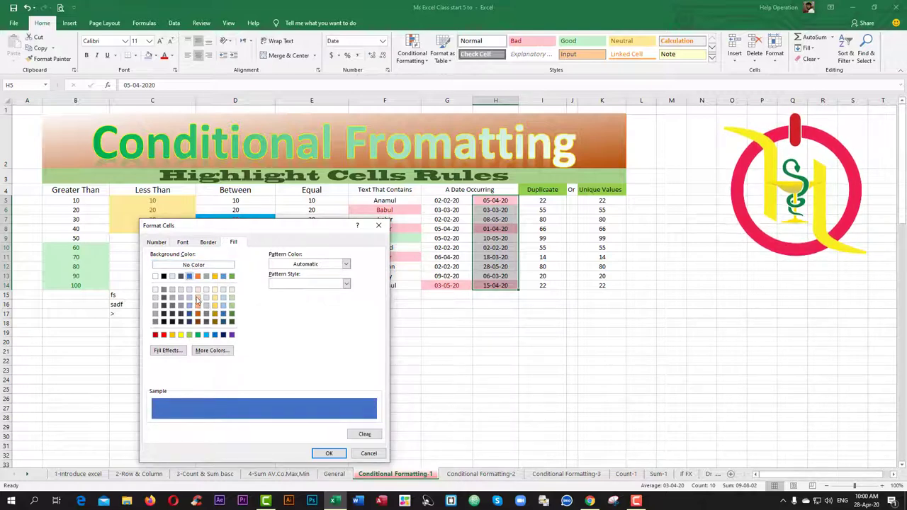
Step: Give the custom format a light blue font colour and apply the This Month rule
left_click(183, 243)
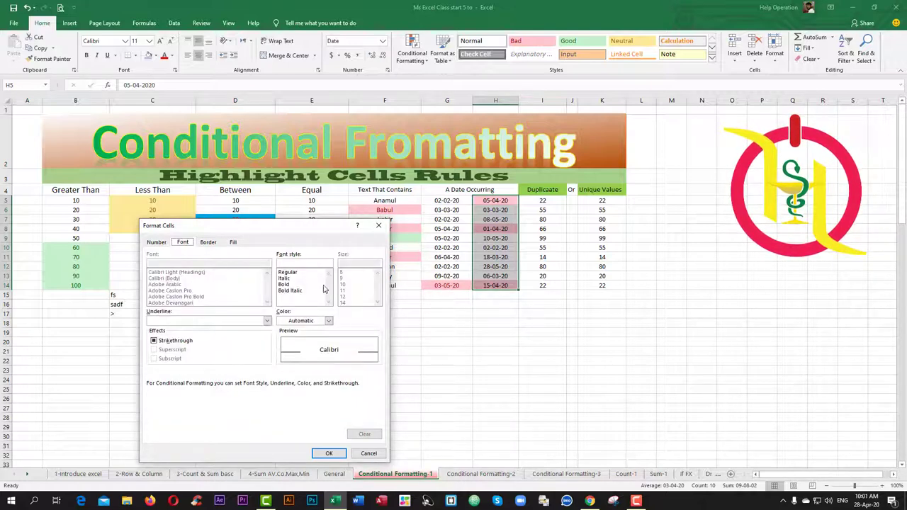
left_click(327, 321)
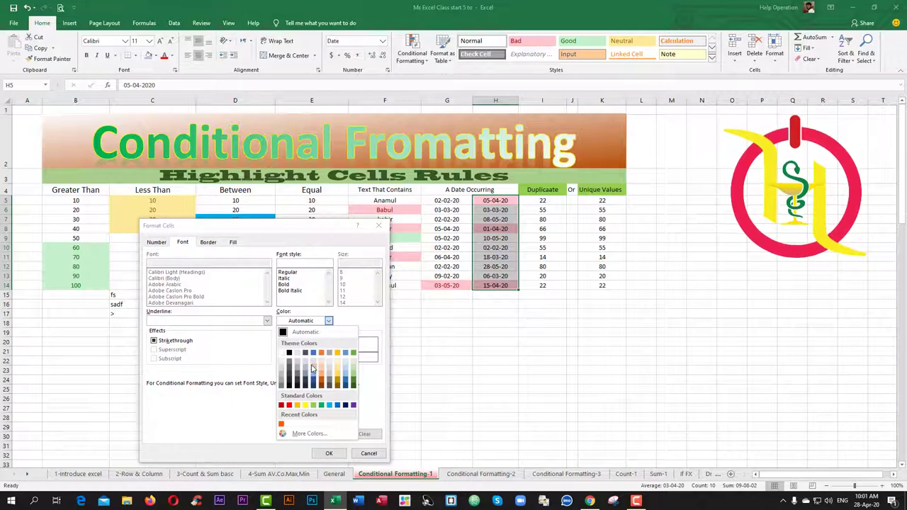
left_click(313, 368)
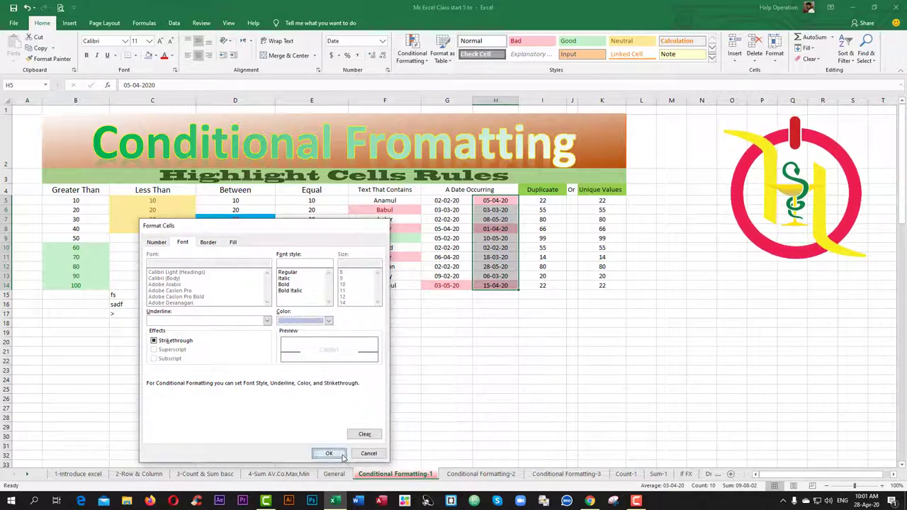
left_click(329, 454)
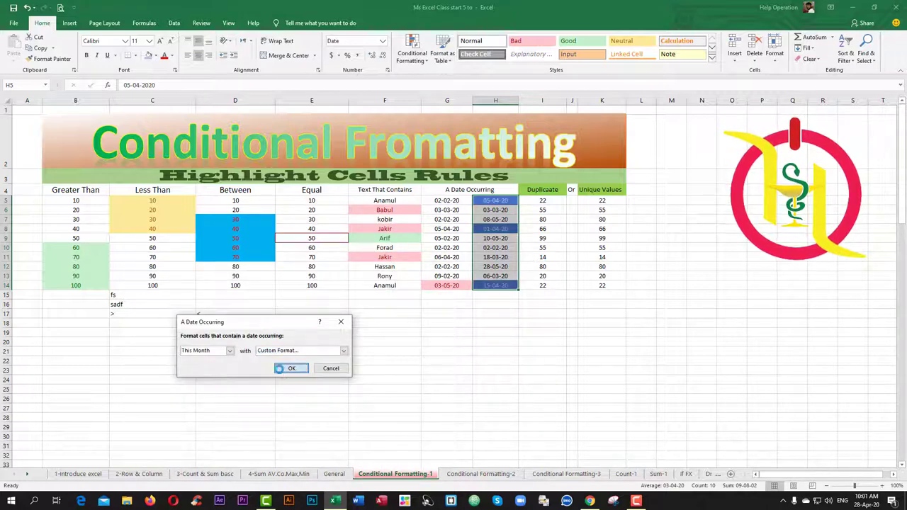
left_click(292, 368)
left_click(559, 257)
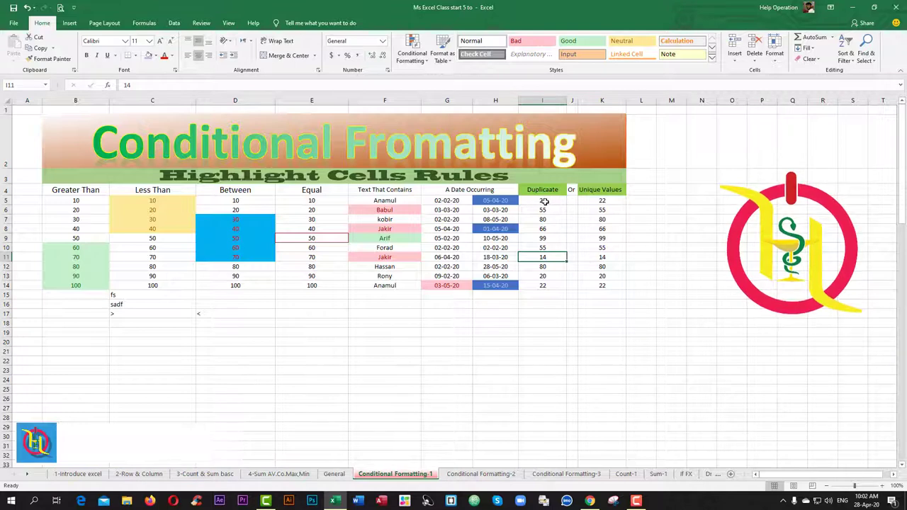
Step: Highlight duplicate values in I5:I14 with Green Fill and Dark Green Text
left_click_drag(542, 202, 542, 283)
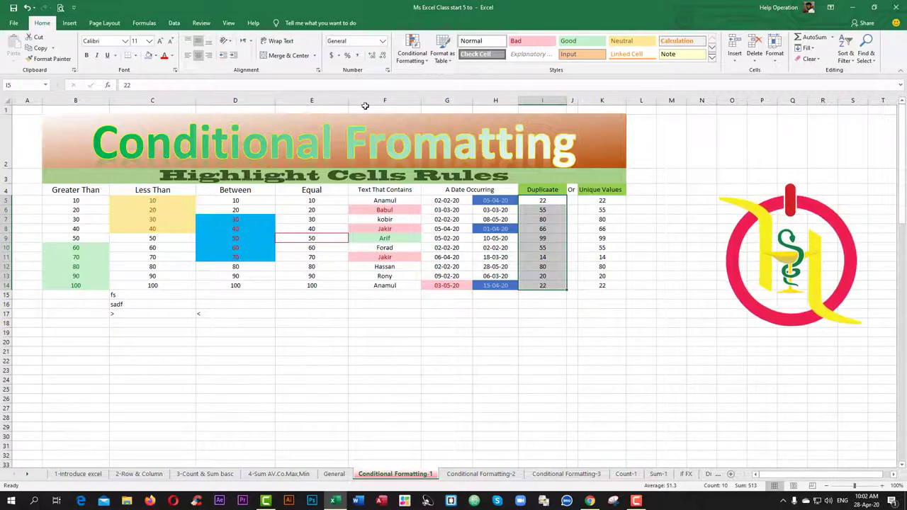
left_click(413, 53)
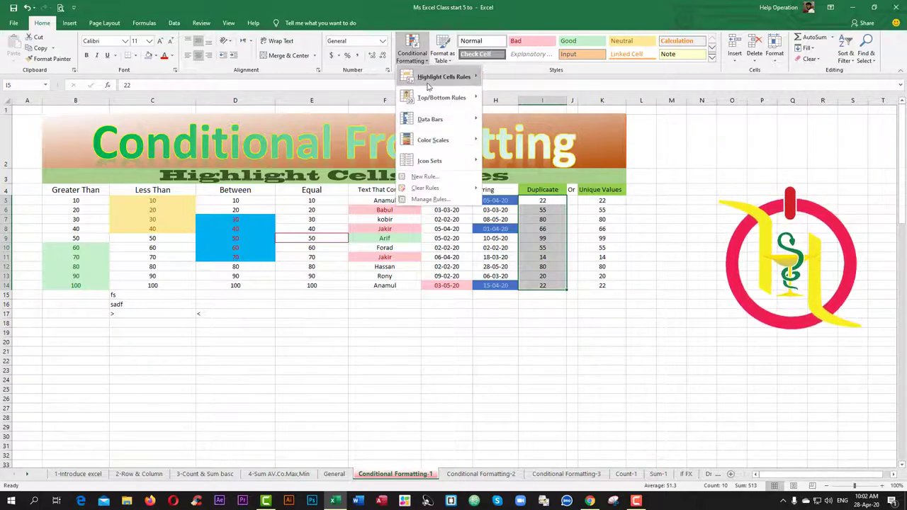
mouse_move(435, 84)
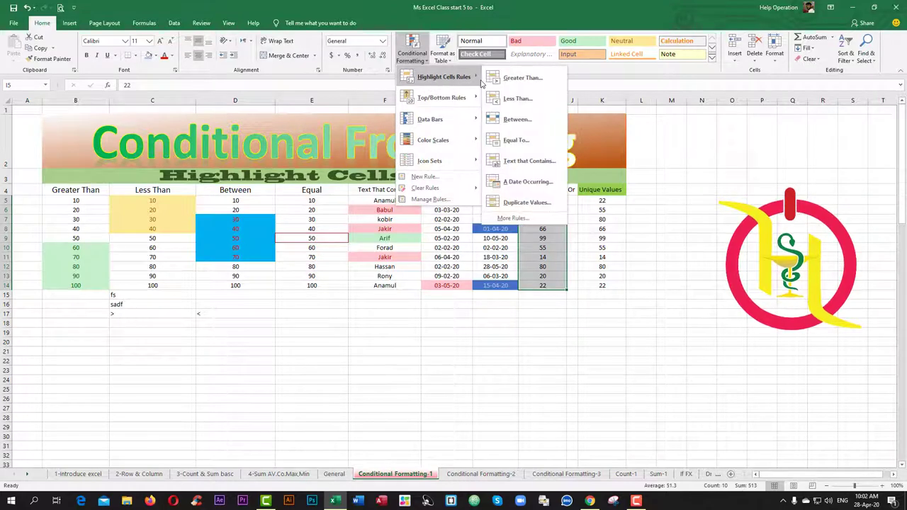
left_click(522, 203)
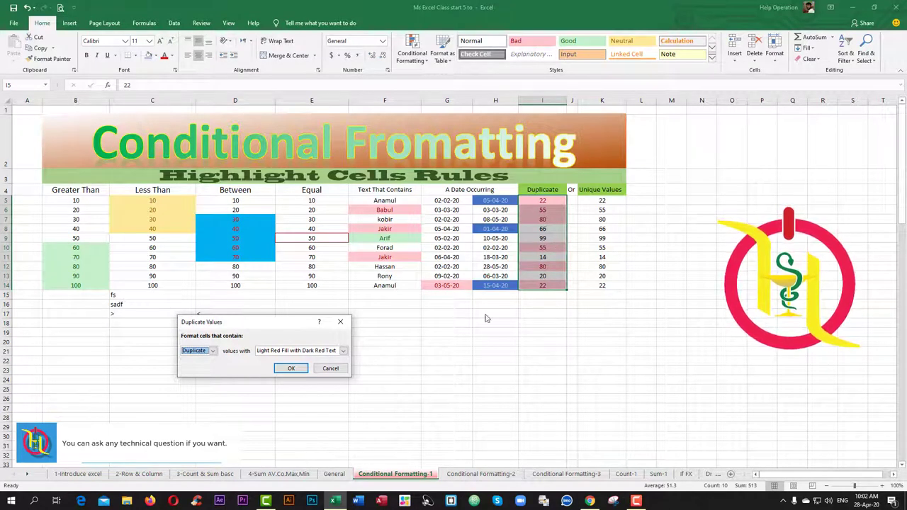
left_click(342, 351)
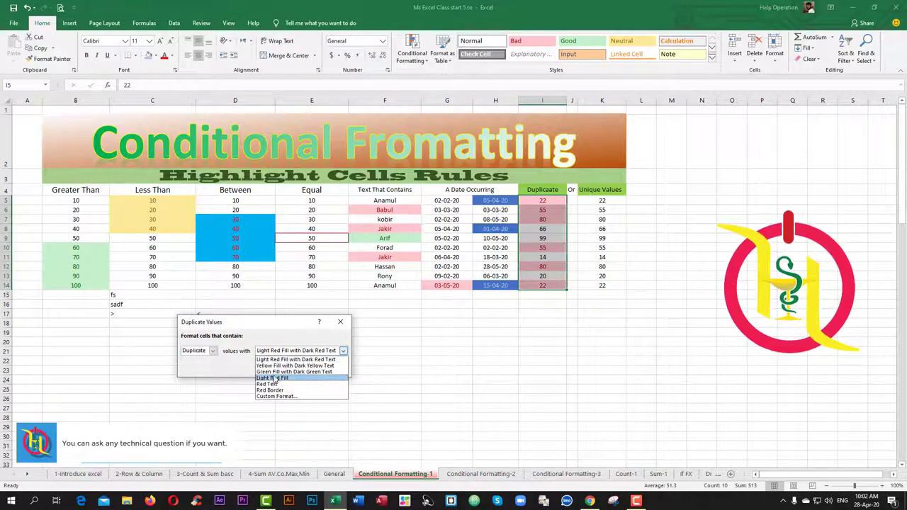
left_click(293, 371)
left_click(292, 372)
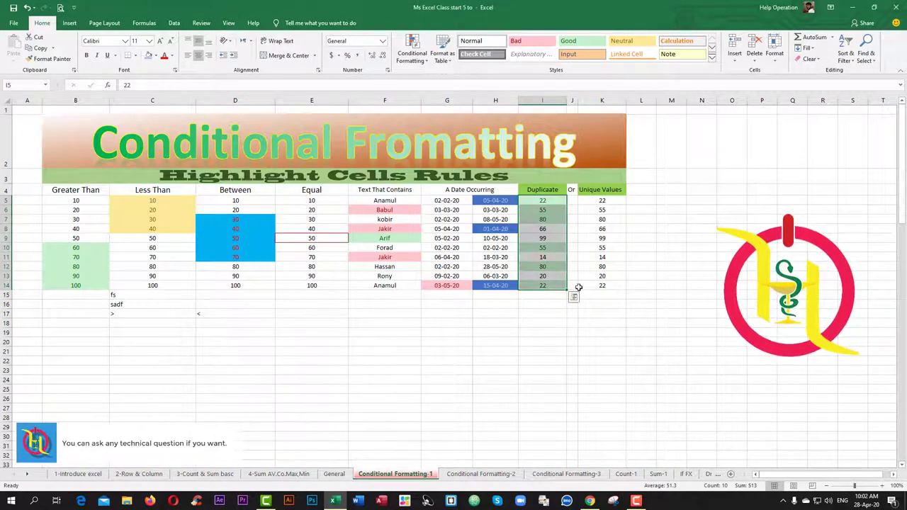
left_click(602, 275)
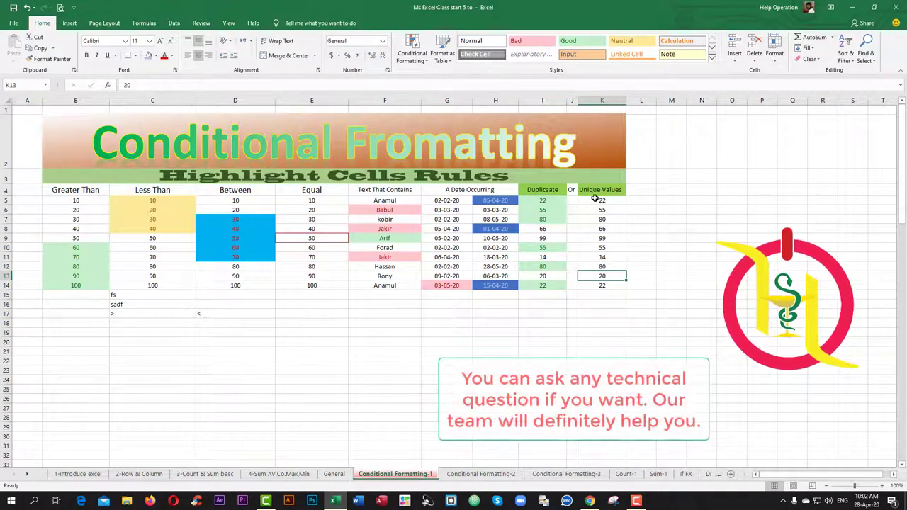
Step: Start a Duplicate Values highlight rule on K5:K14, set to target Unique values
left_click_drag(601, 201, 600, 285)
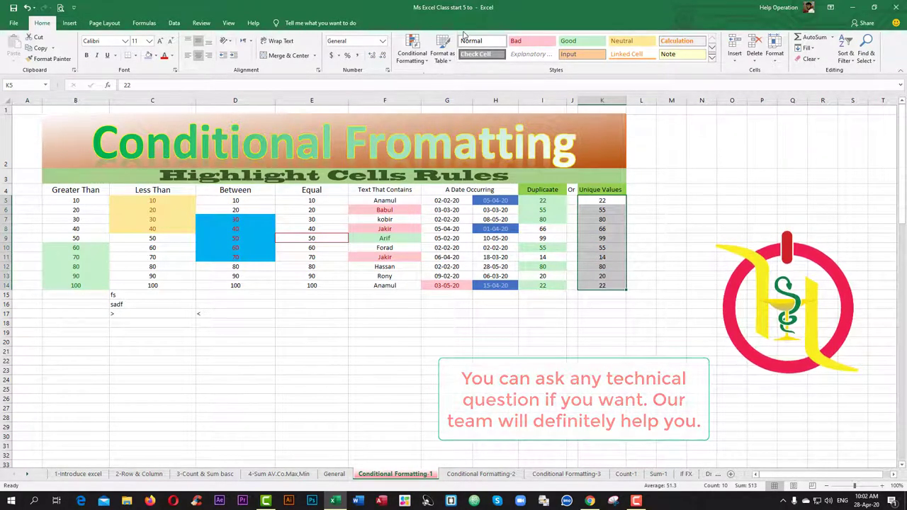
left_click(411, 54)
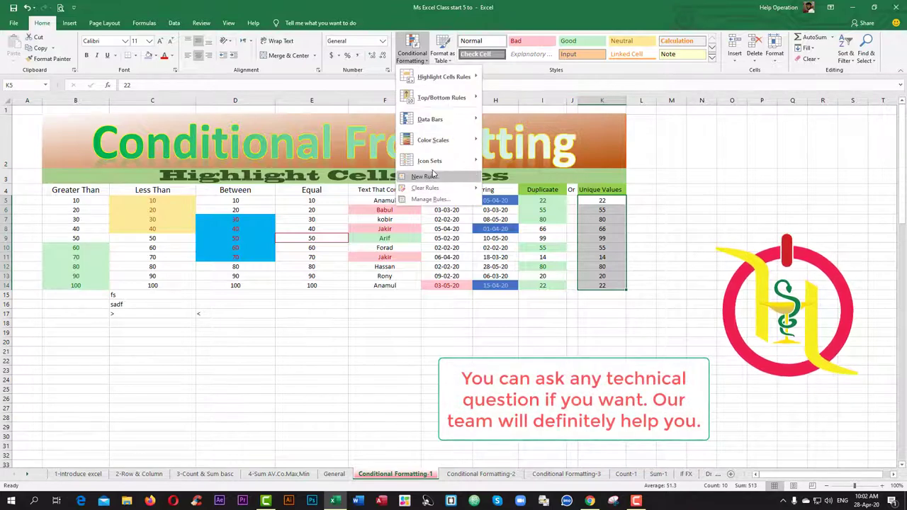
mouse_move(451, 86)
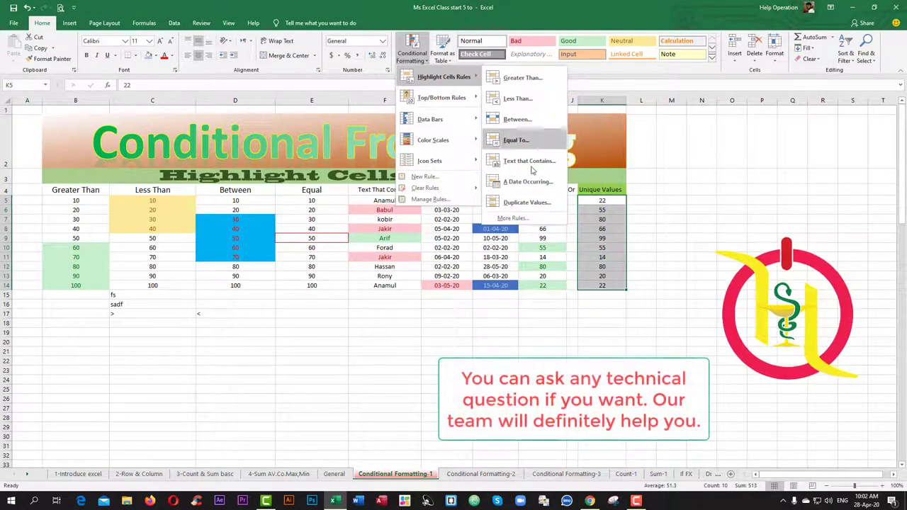
left_click(527, 204)
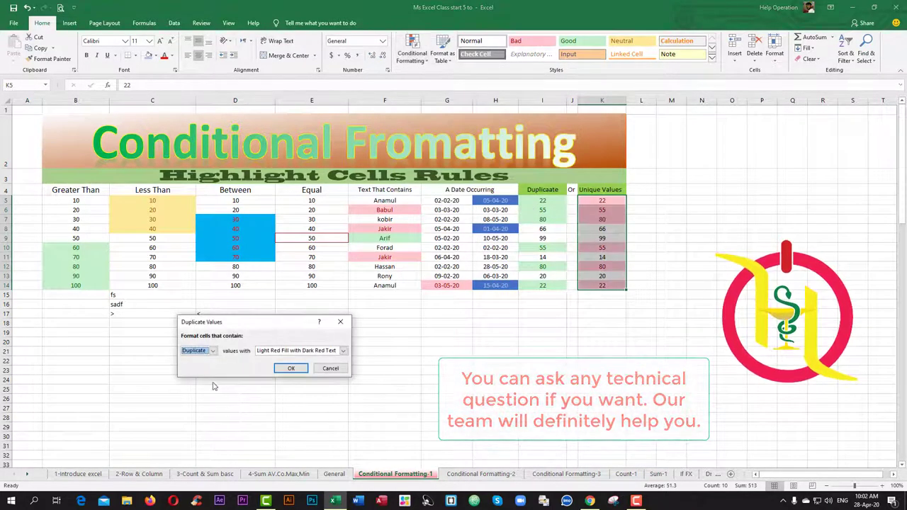
left_click(212, 350)
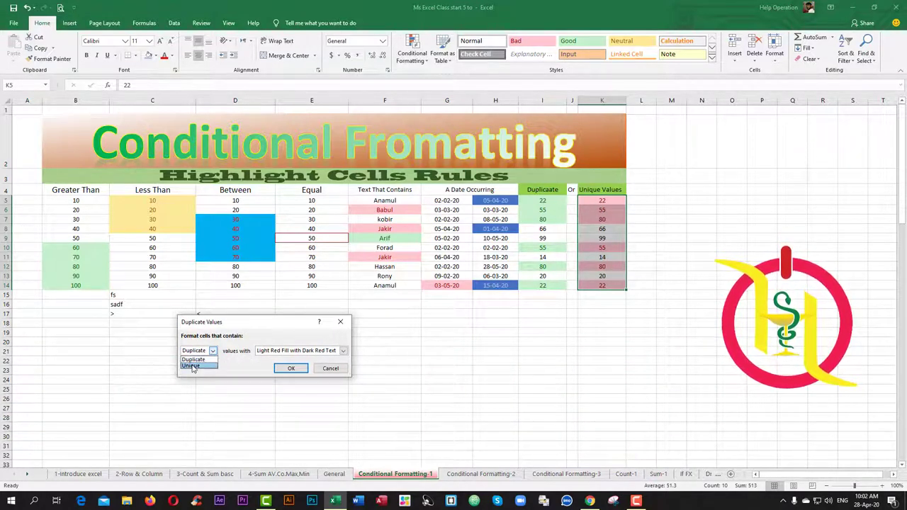
left_click(191, 366)
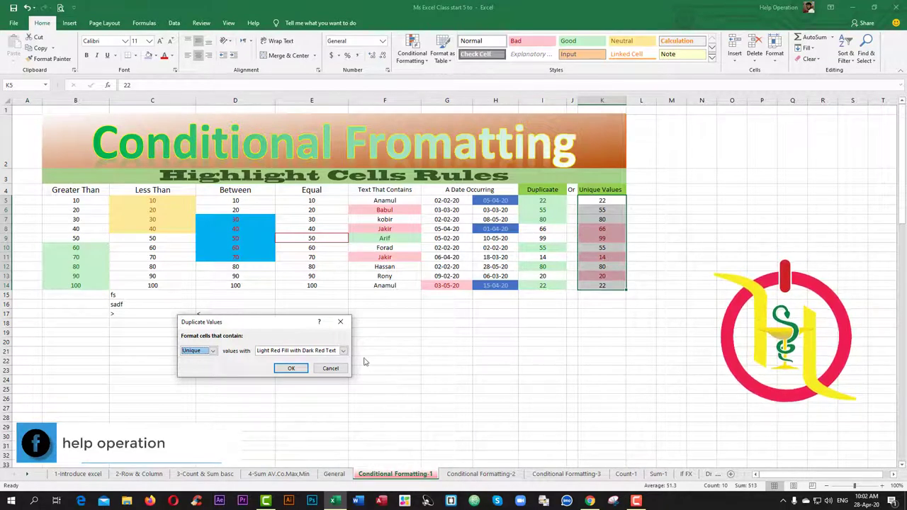
Step: Give the unique values a custom bold, green font format with white fill, and apply it
left_click(343, 351)
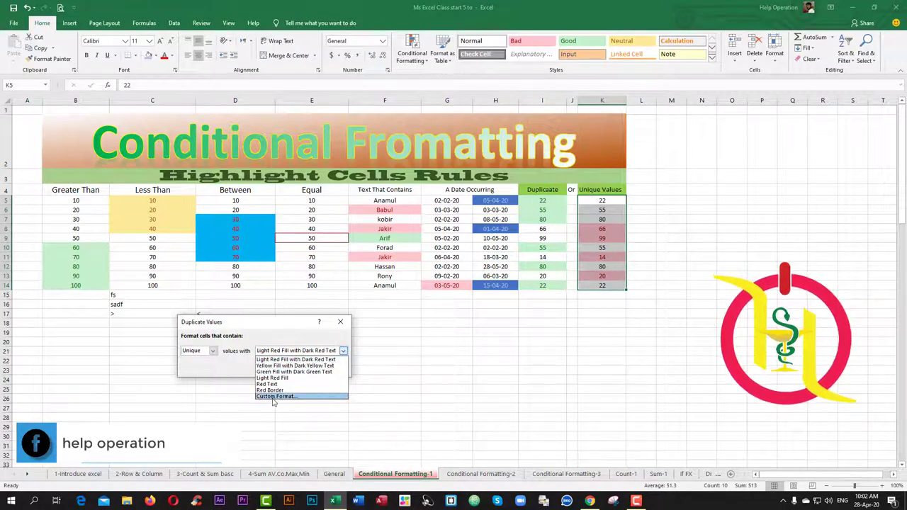
left_click(275, 396)
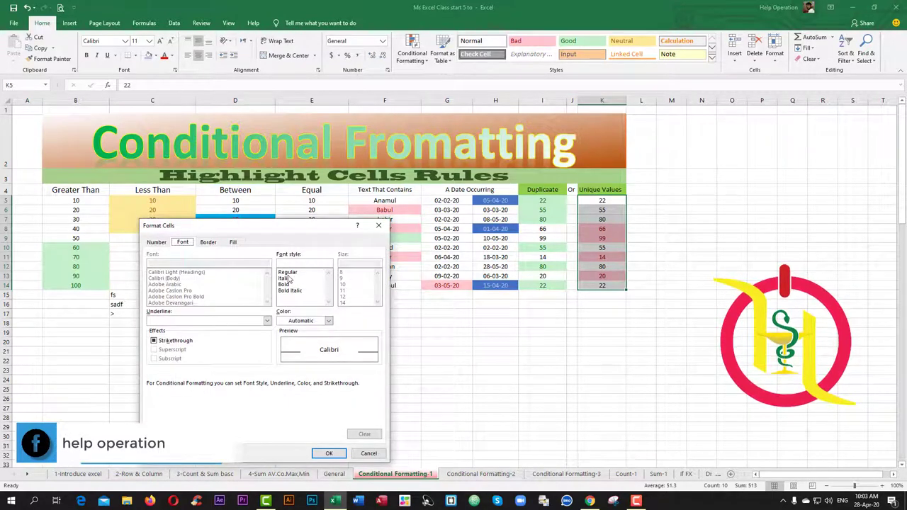
left_click(285, 284)
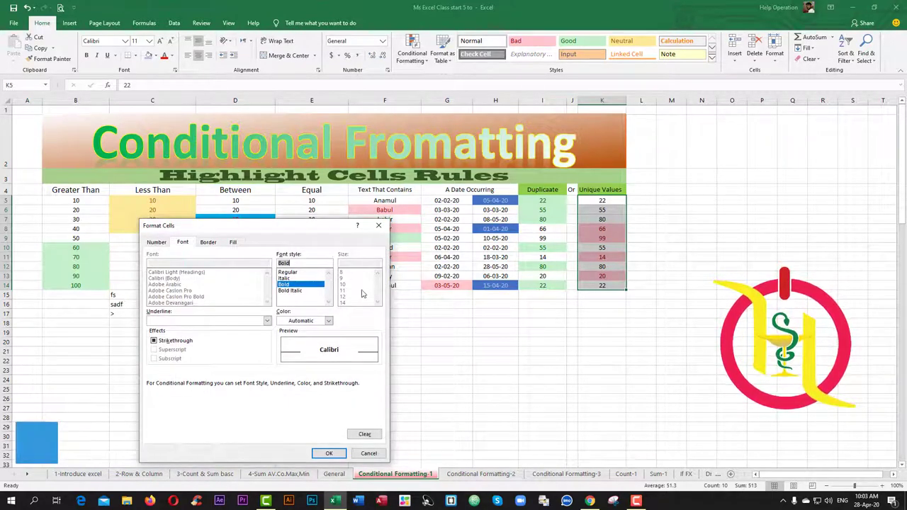
left_click(329, 320)
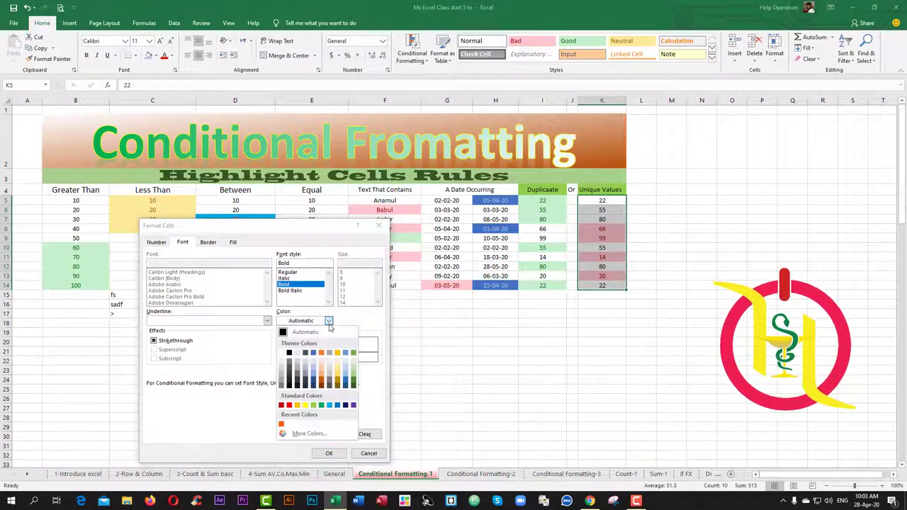
left_click(322, 406)
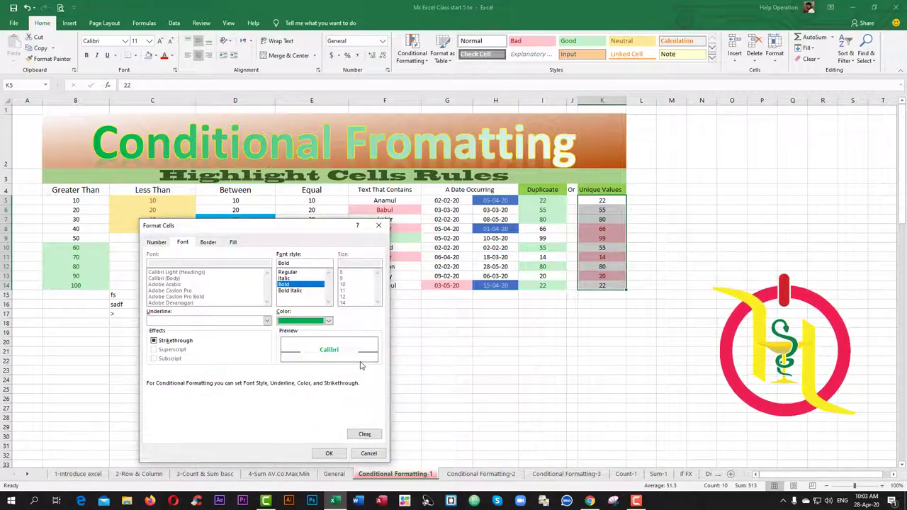
left_click(230, 243)
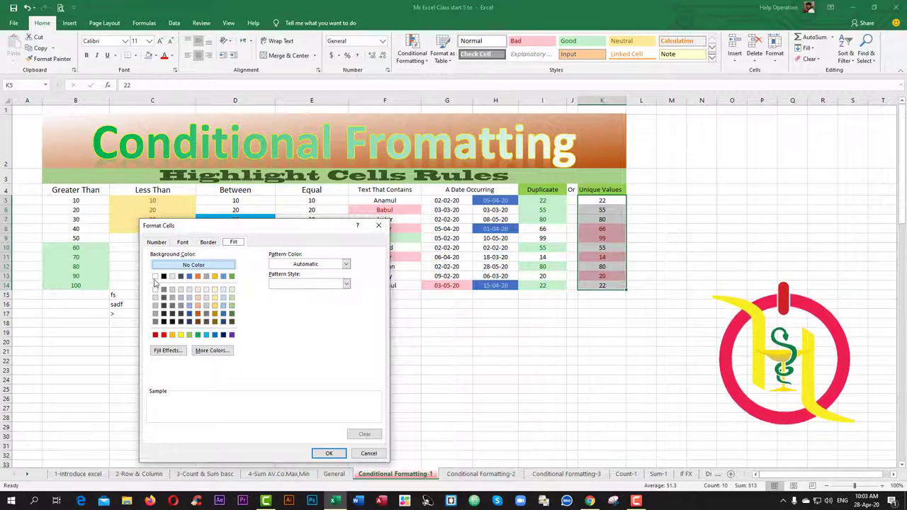
left_click(156, 276)
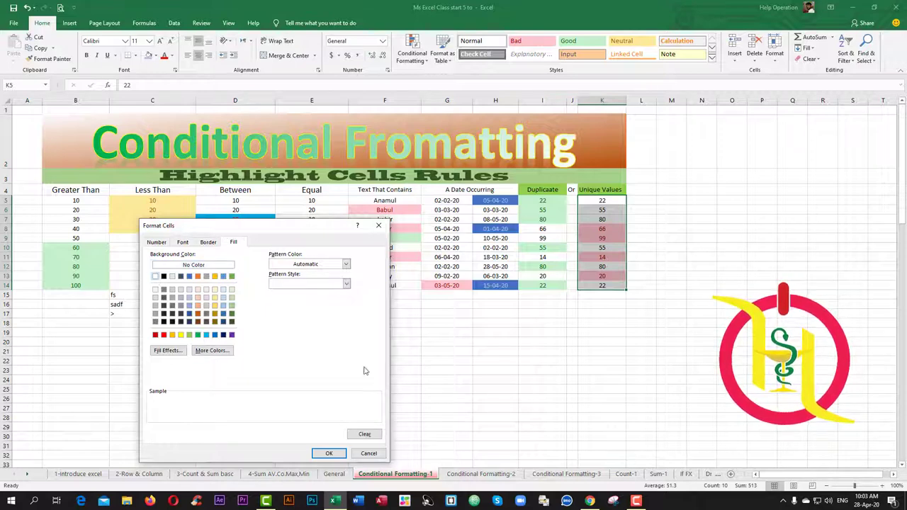
left_click(339, 453)
left_click(291, 367)
Step: Review the formatted Unique Values cells around K7, then minimize Excel to the desktop
left_click(603, 342)
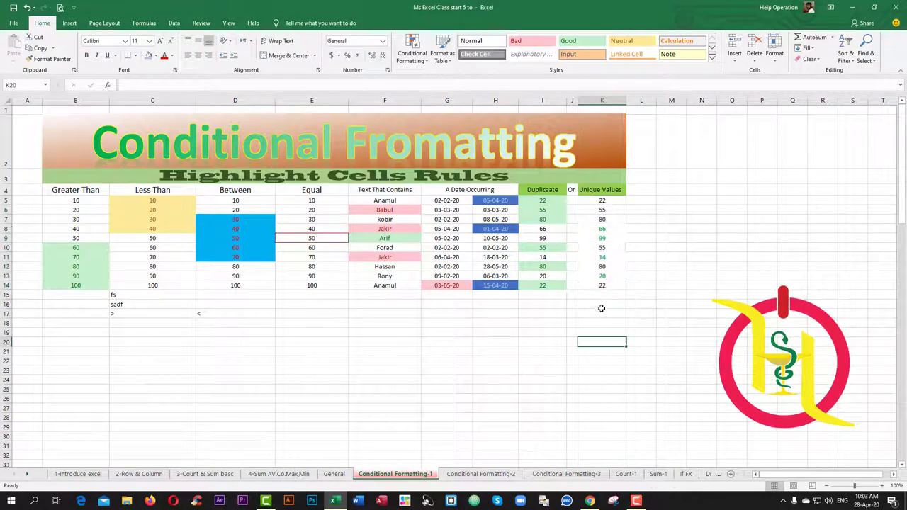
left_click_drag(588, 224, 615, 281)
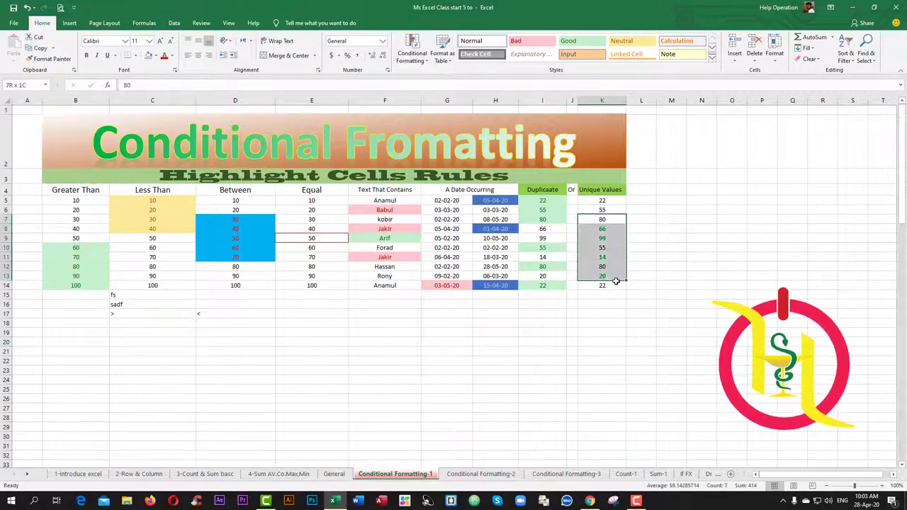
left_click(611, 221)
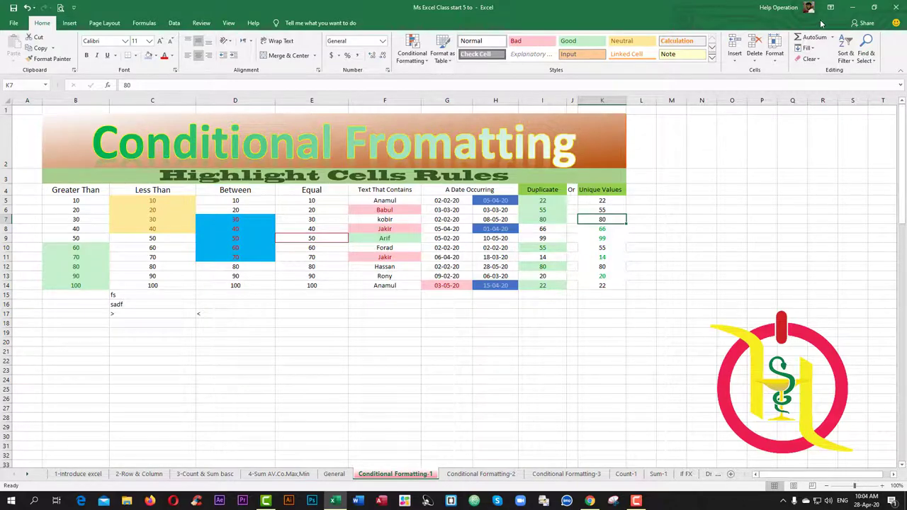
left_click(853, 7)
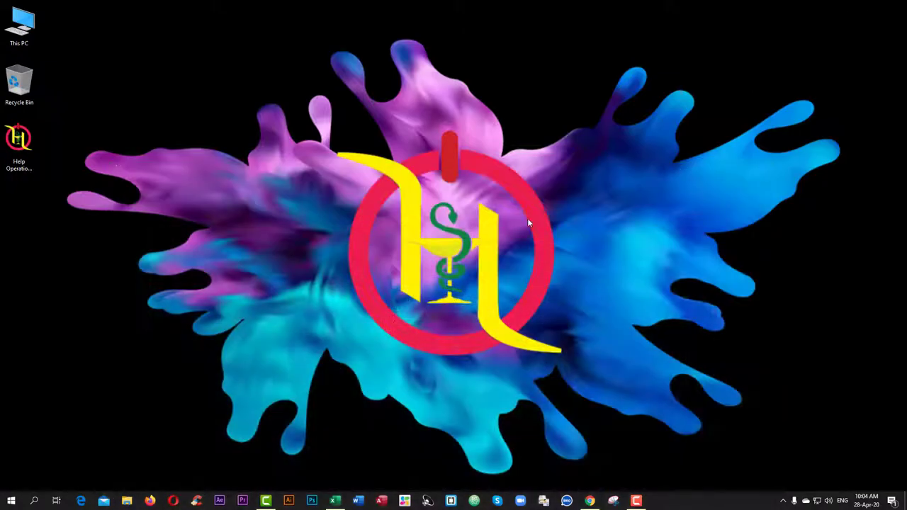